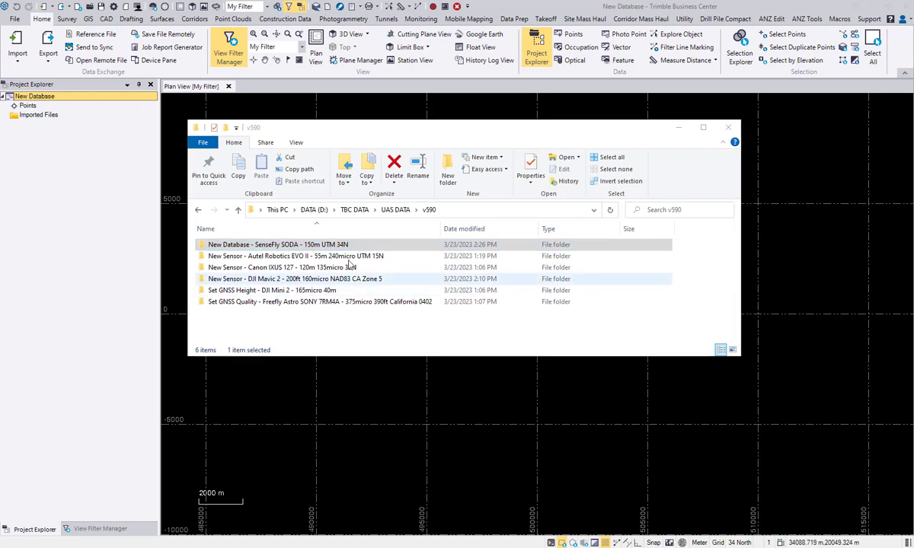
# Browse to the dataset New Database - SenseFly SODA - 150m UTM 34N and bring its img folder into the project for UAS import
pyautogui.doubleClick(297, 245)
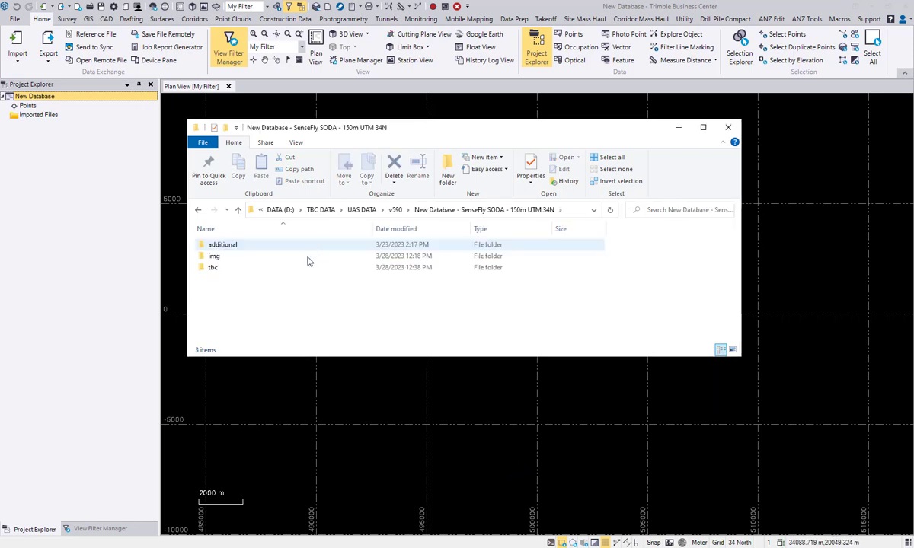
pyautogui.click(221, 259)
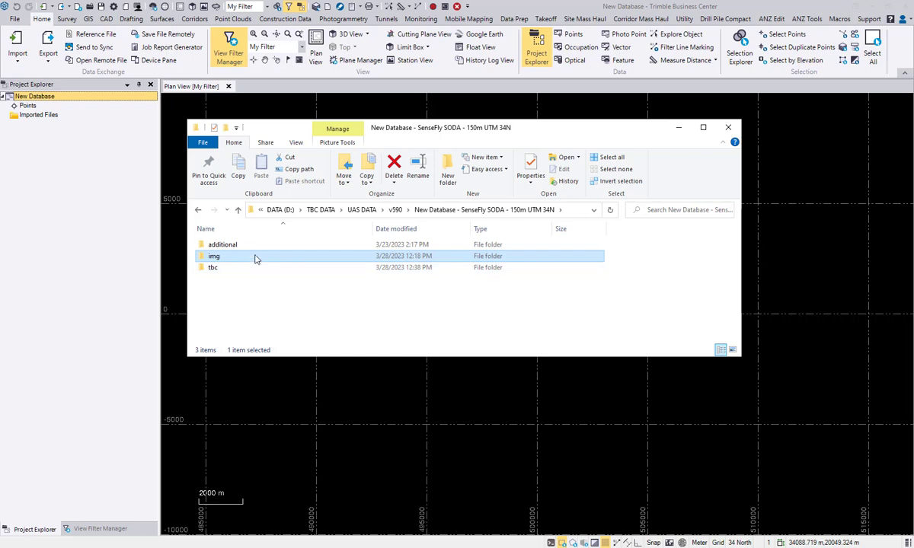
pyautogui.doubleClick(241, 257)
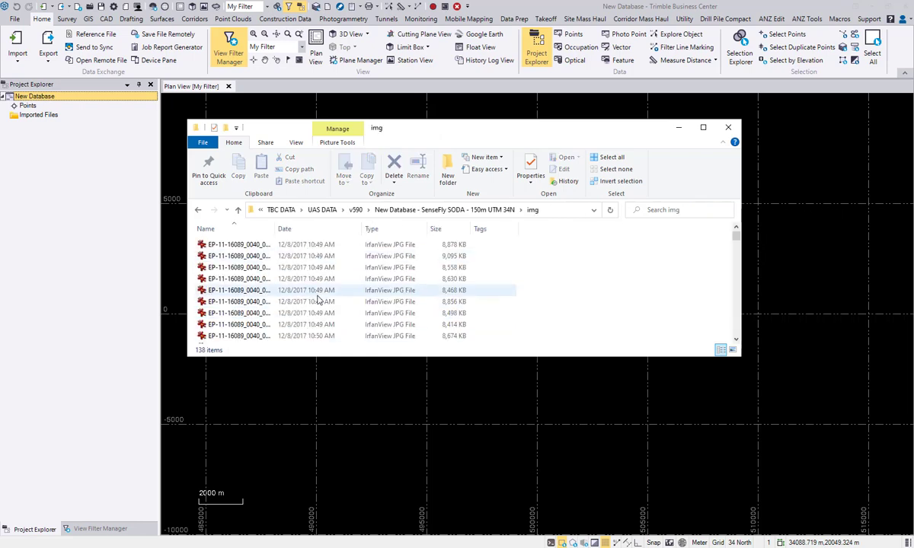
pyautogui.click(449, 209)
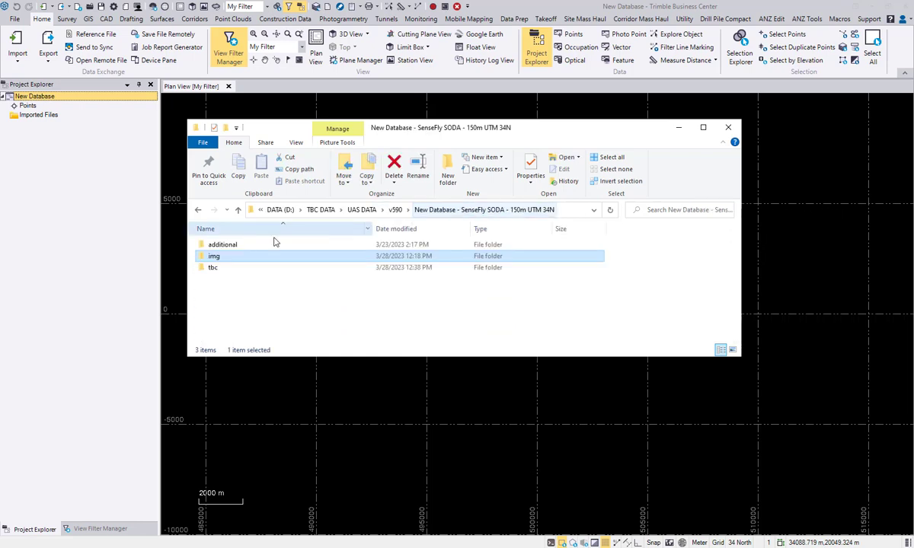
pyautogui.moveTo(219, 263); pyautogui.dragTo(399, 384)
pyautogui.click(679, 127)
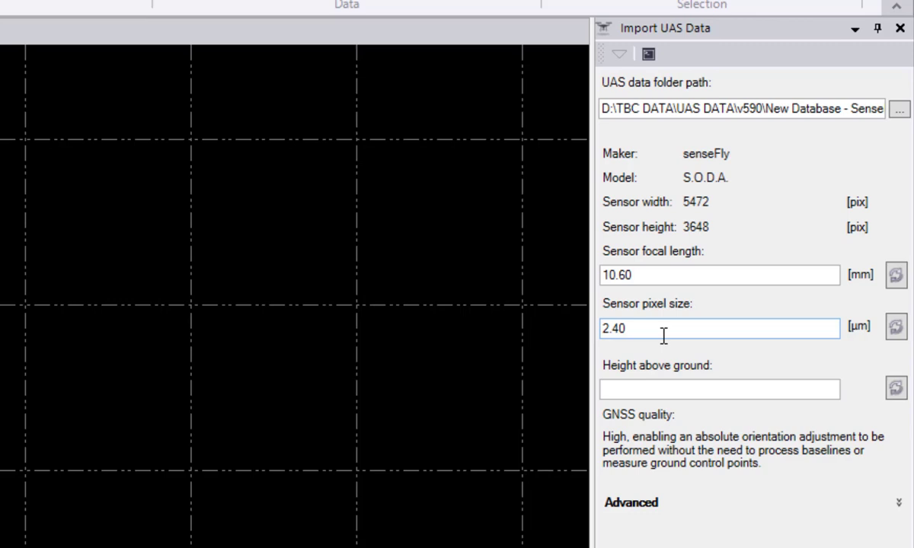
# Set the height above ground of the UAS data to 150
pyautogui.click(703, 391)
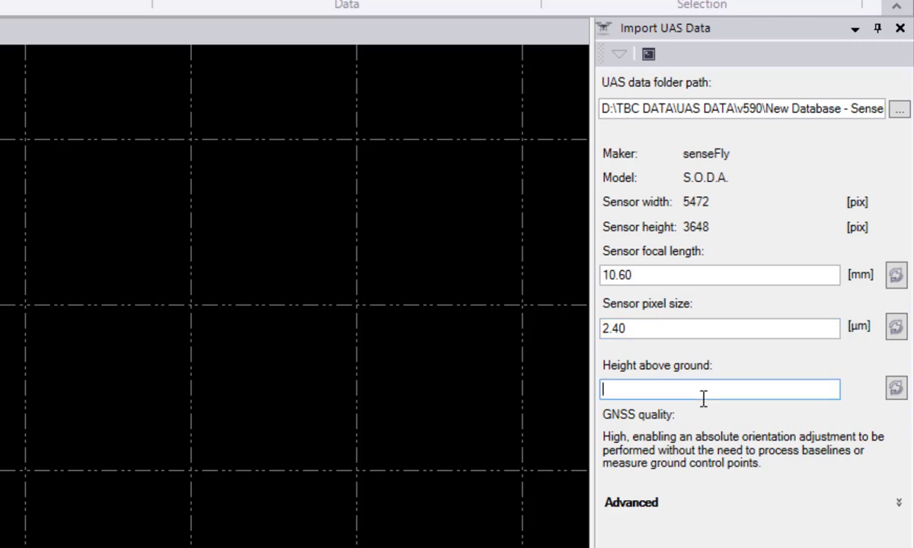
pyautogui.write('150')
pyautogui.press('Return')
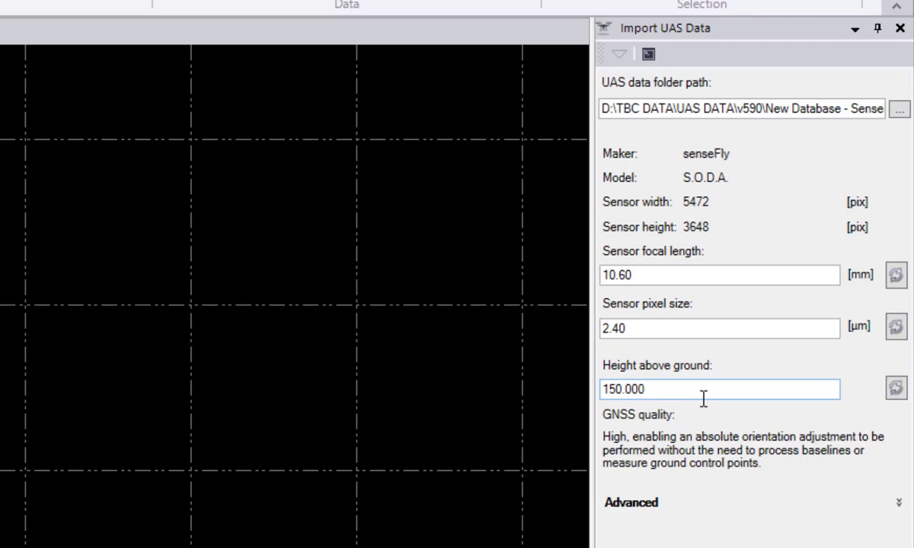
pyautogui.doubleClick(703, 398)
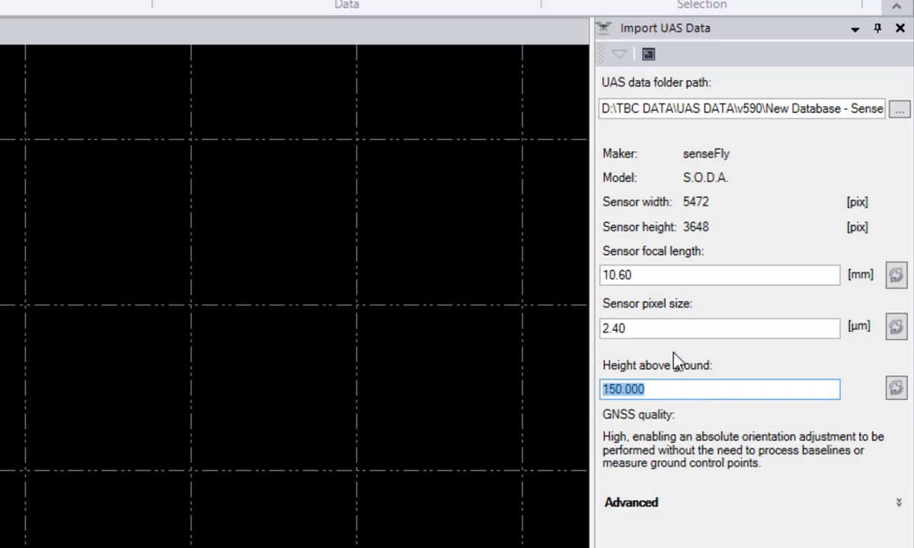
# Set the sensor pixel size to 2.41 µm and import the UAS data
pyautogui.click(652, 332)
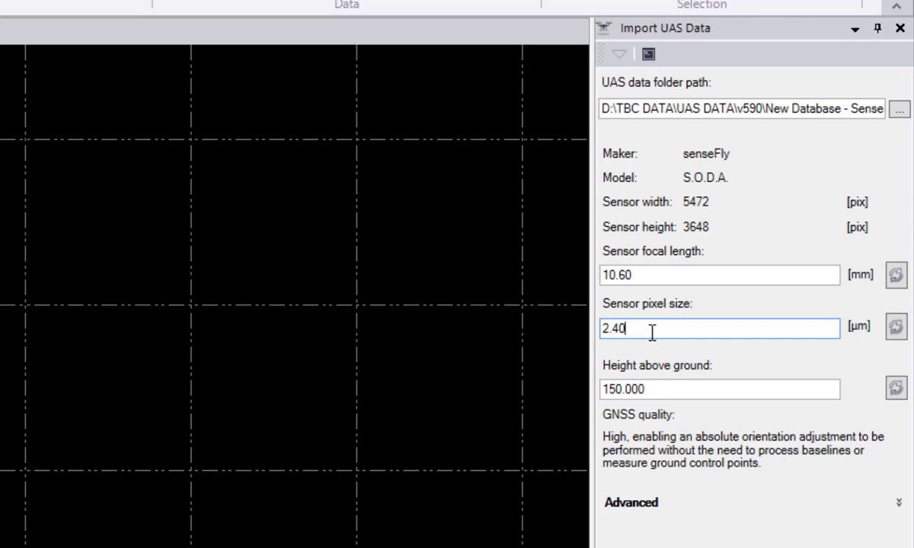
pyautogui.press('BackSpace')
pyautogui.write('1')
pyautogui.press('BackSpace')
pyautogui.write('1')
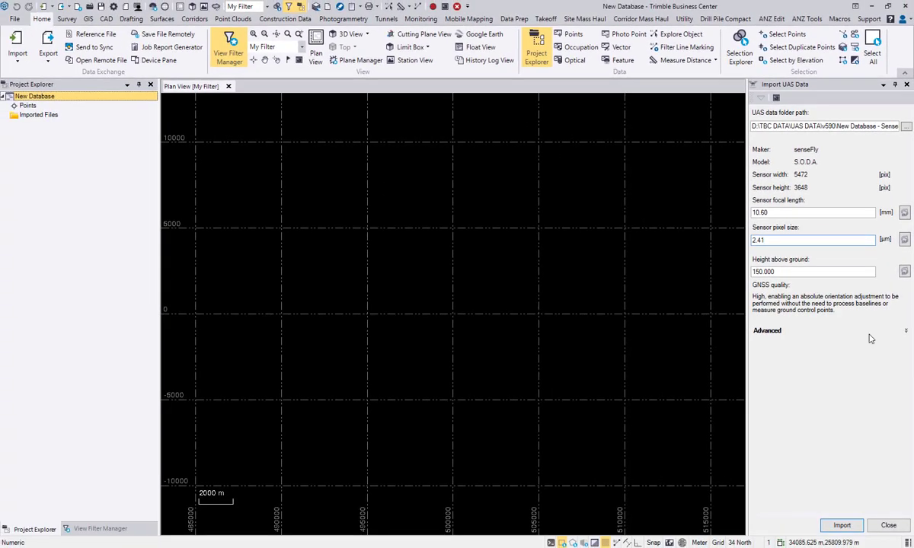
pyautogui.click(834, 528)
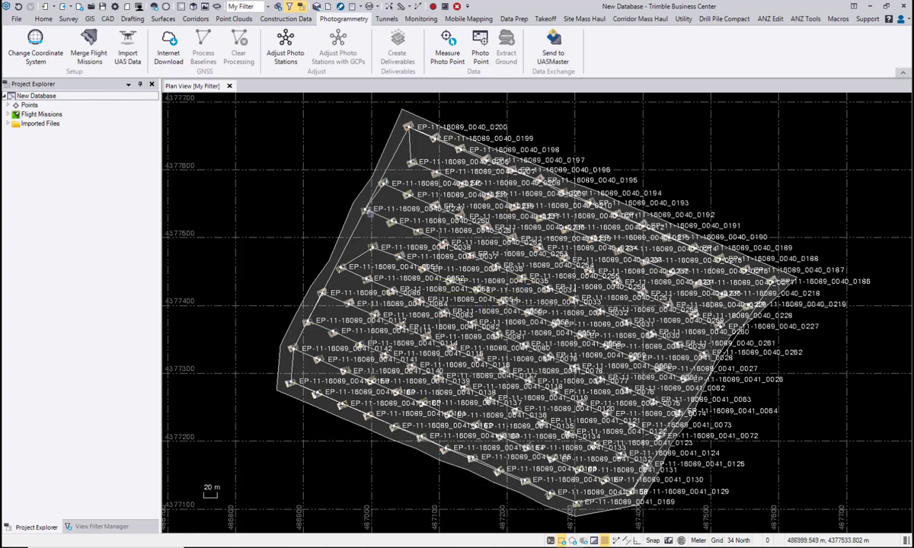
# Open the photo station adjustment and check the used pixel size in the import report of the imported files
pyautogui.click(285, 47)
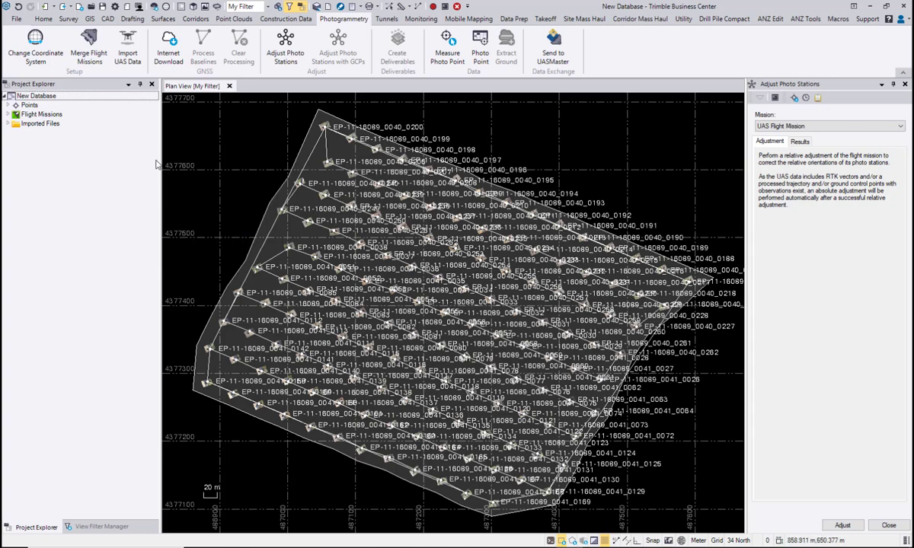
pyautogui.rightClick(44, 125)
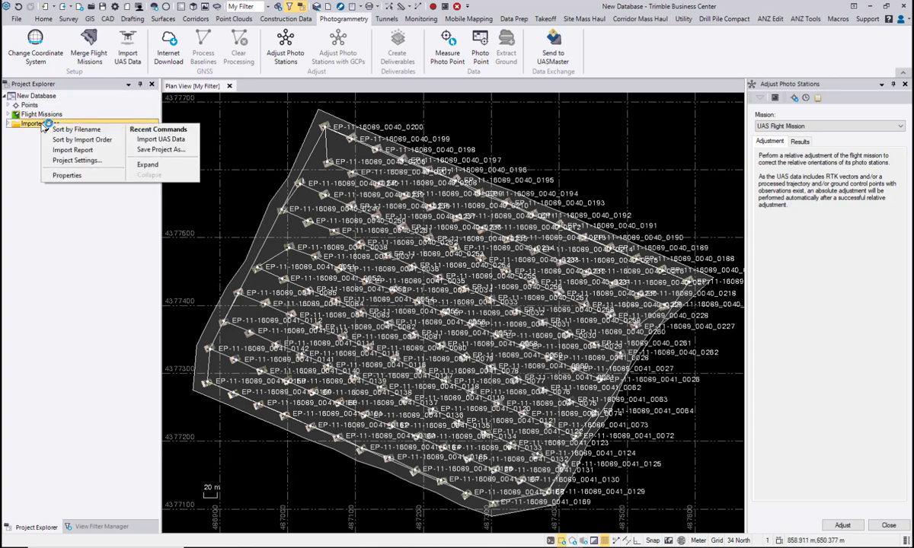
pyautogui.click(72, 150)
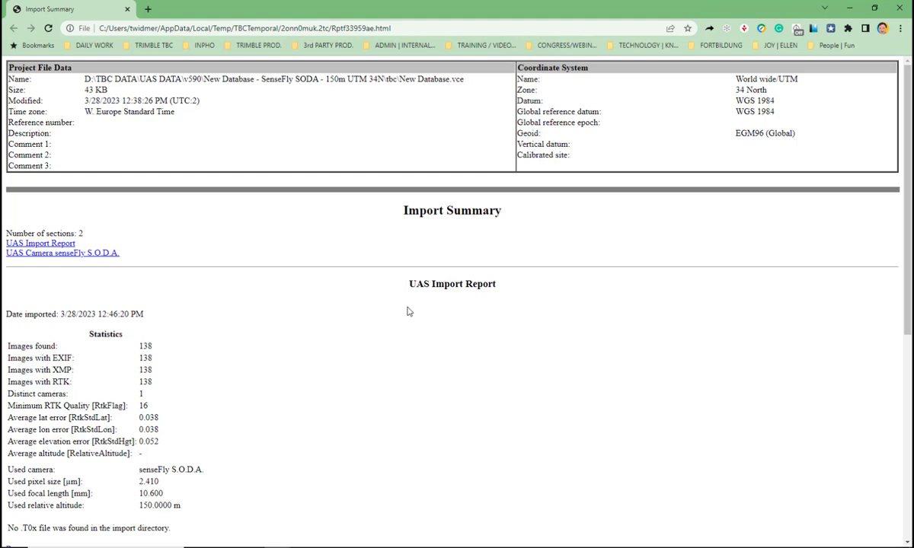
pyautogui.scroll(-3, 199, 394)
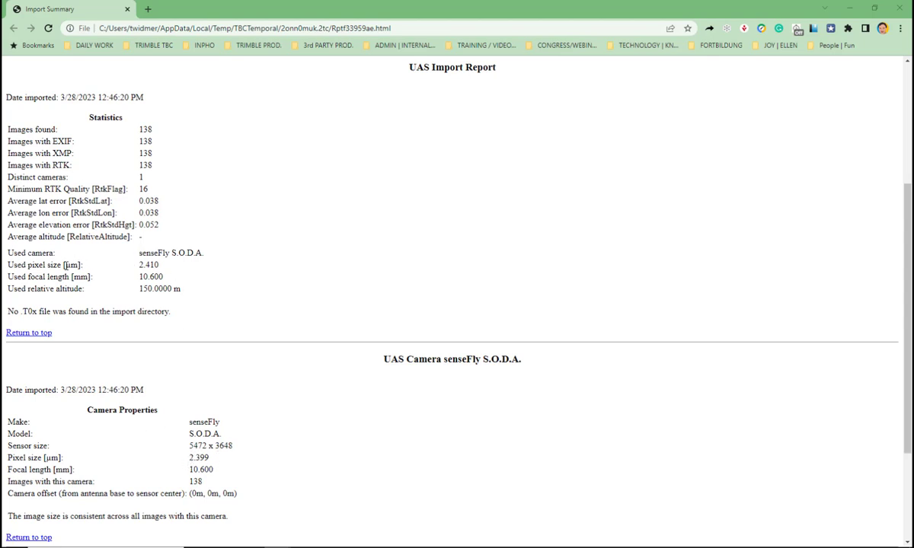
pyautogui.moveTo(138, 266); pyautogui.dragTo(158, 264)
pyautogui.click(850, 7)
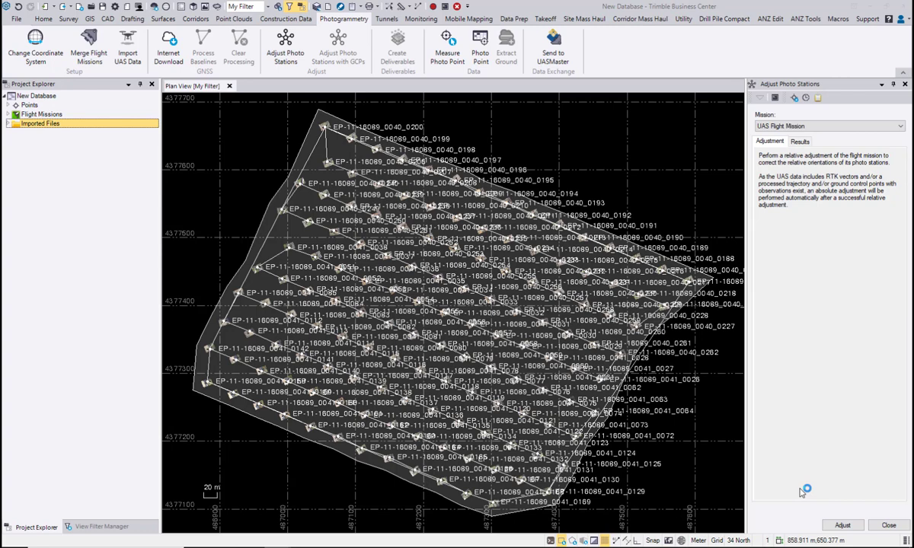
# Run the relative adjustment of UAS Flight Mission and apply it
pyautogui.click(841, 526)
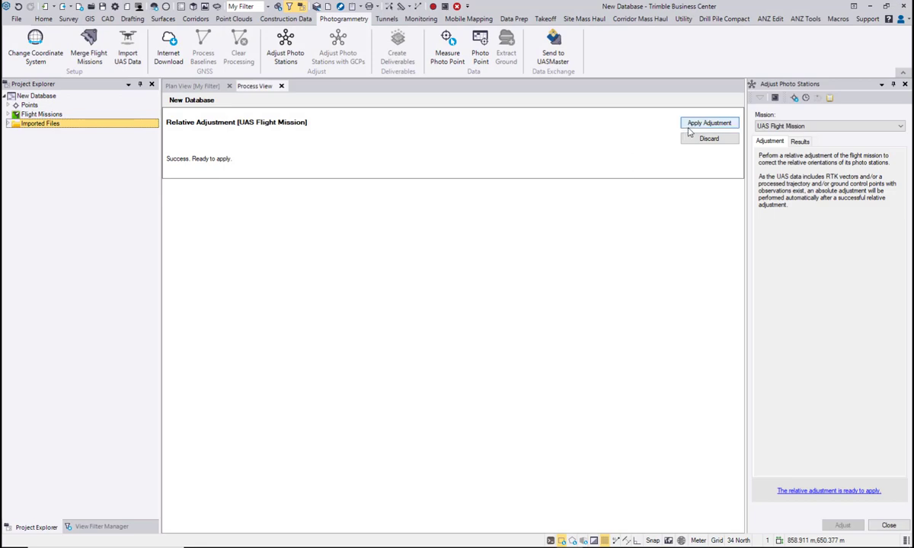
pyautogui.click(706, 124)
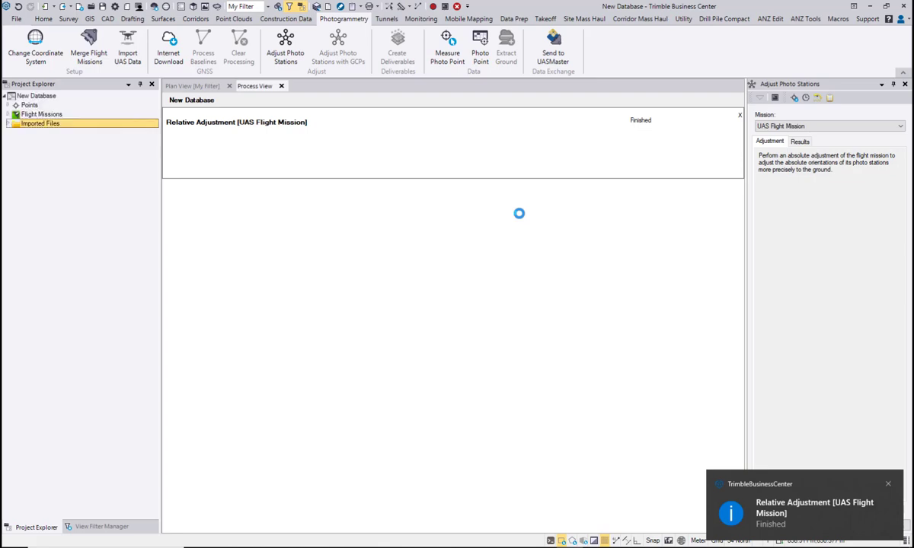
pyautogui.click(485, 292)
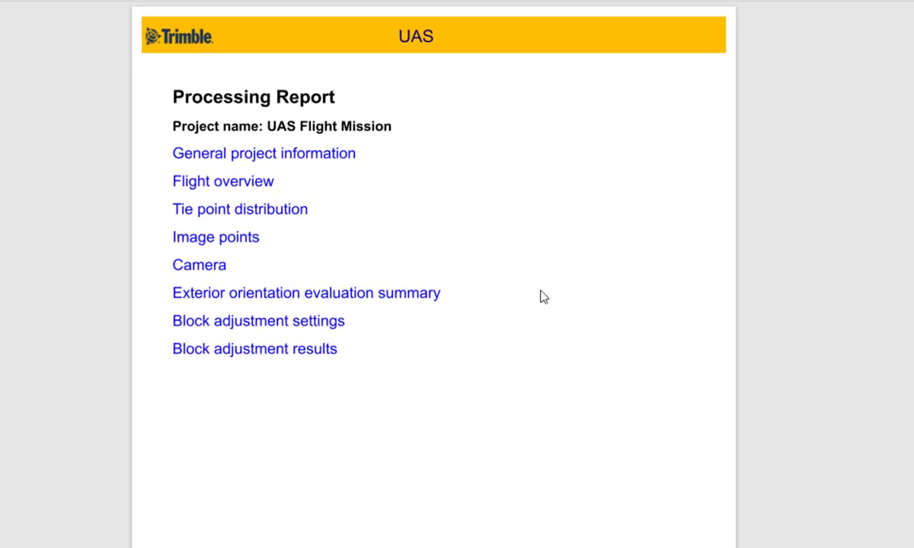
# Examine the general project information, flight overview and tie point distribution in the UAS processing report
pyautogui.scroll(-10, 468, 263)
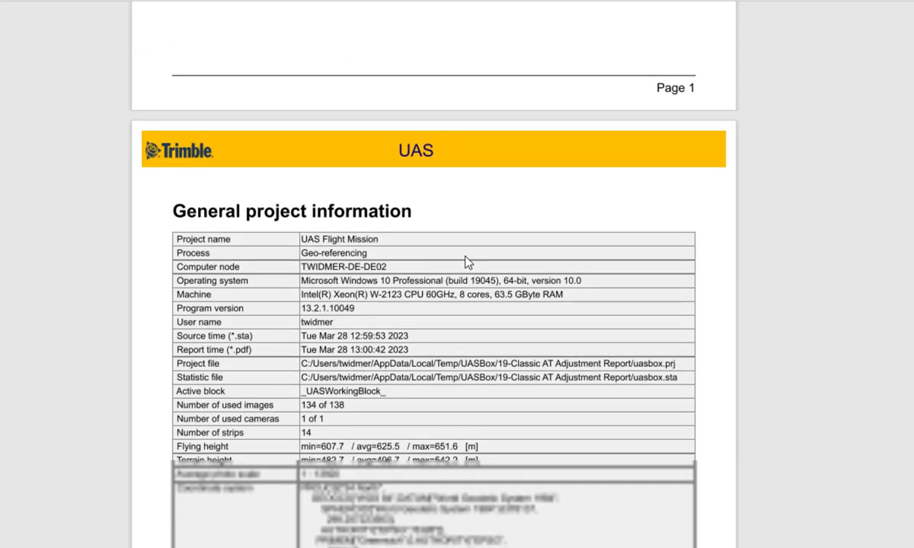
pyautogui.scroll(-10, 424, 267)
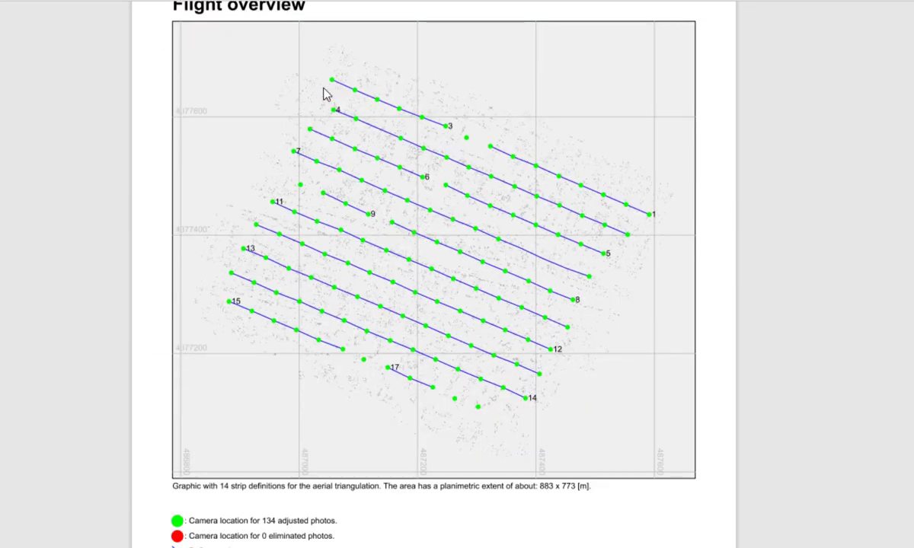
pyautogui.moveTo(290, 226); pyautogui.dragTo(364, 403)
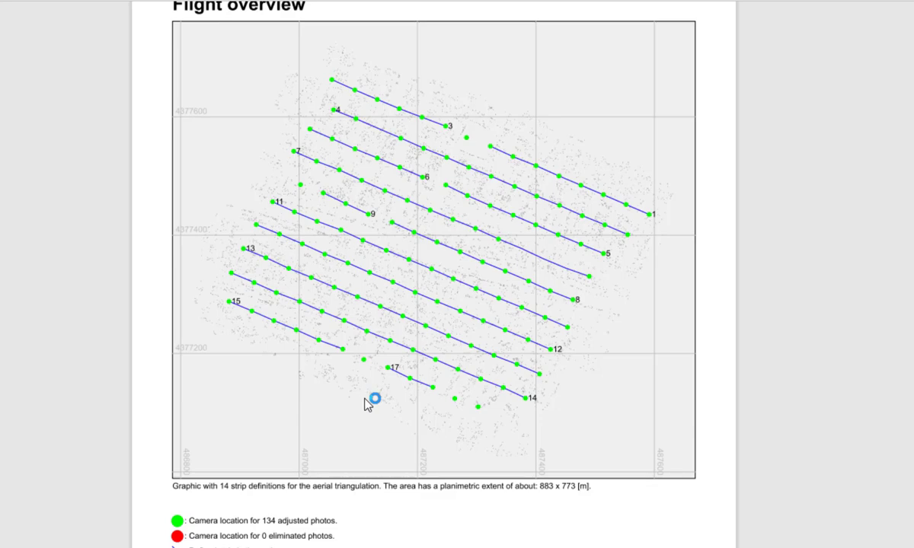
pyautogui.scroll(10, 306, 333)
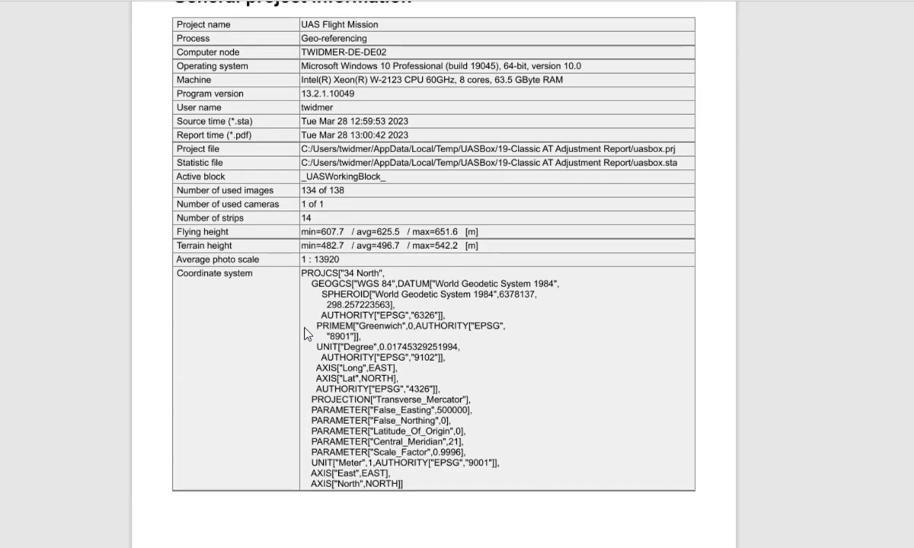
pyautogui.scroll(-12, 306, 333)
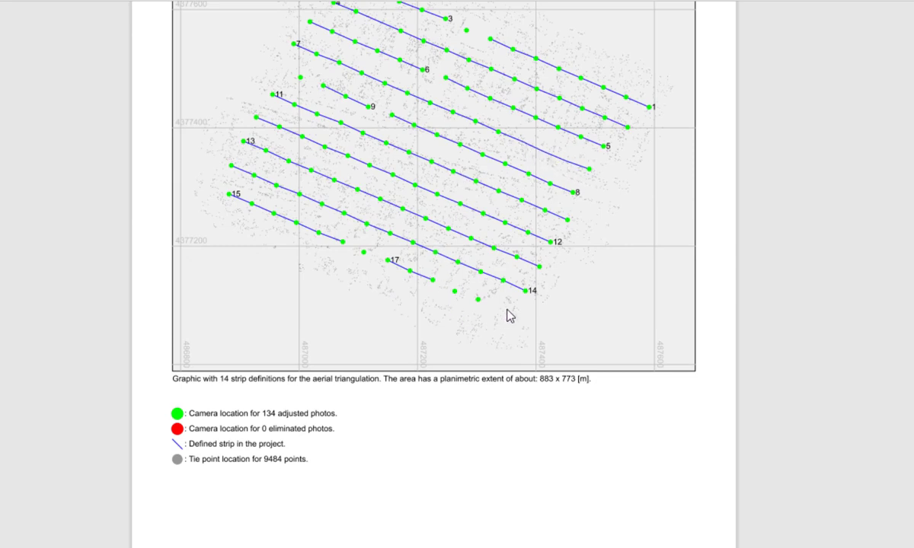
pyautogui.scroll(-10, 524, 371)
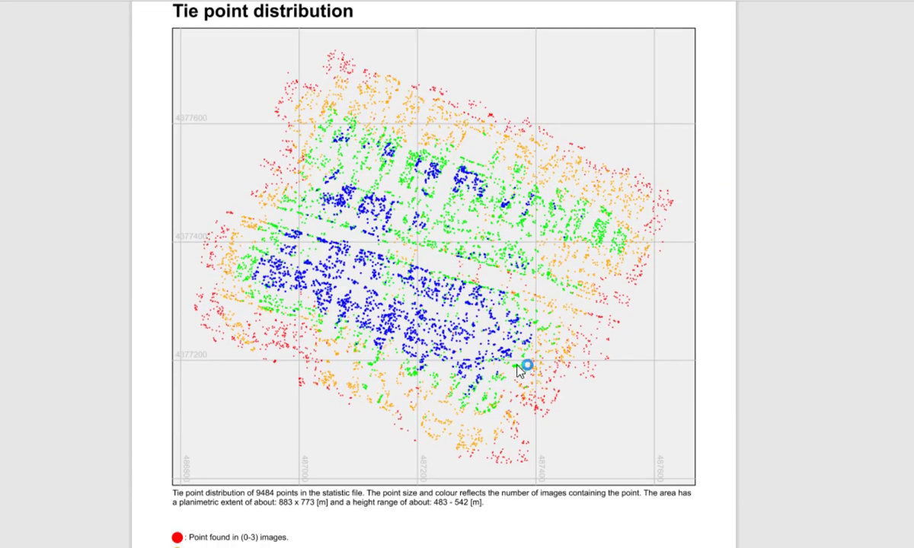
# Examine the camera data, image residuals, GNSS parameters and block adjustment results in the UAS processing report
pyautogui.scroll(-20, 512, 363)
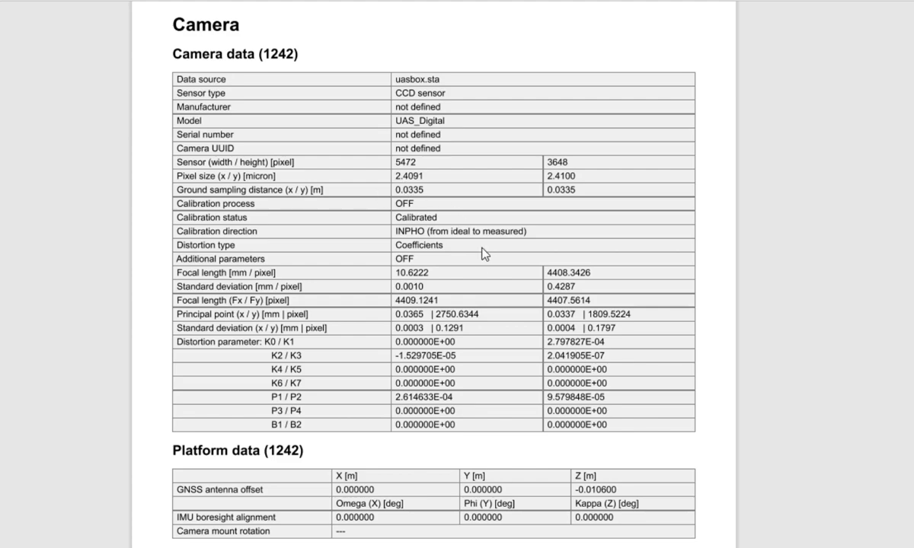
pyautogui.scroll(-10, 503, 376)
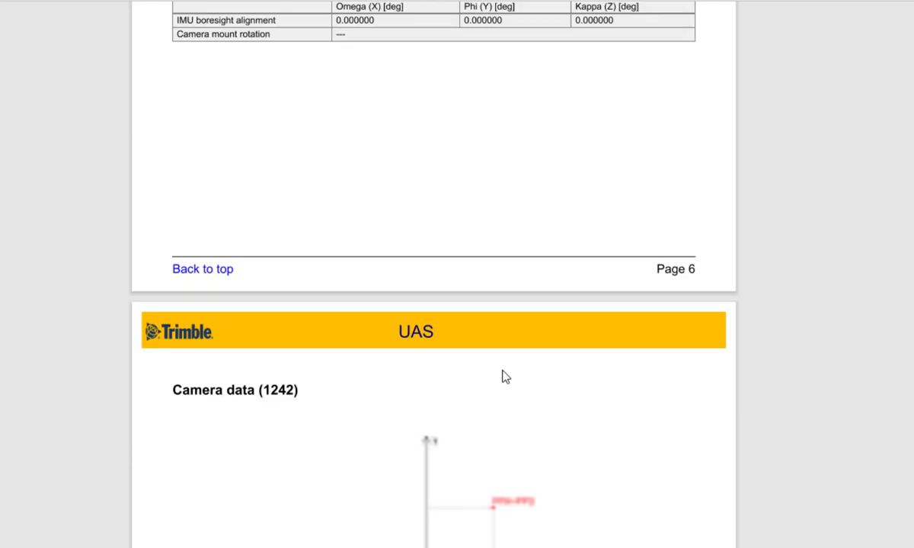
pyautogui.scroll(-20, 495, 373)
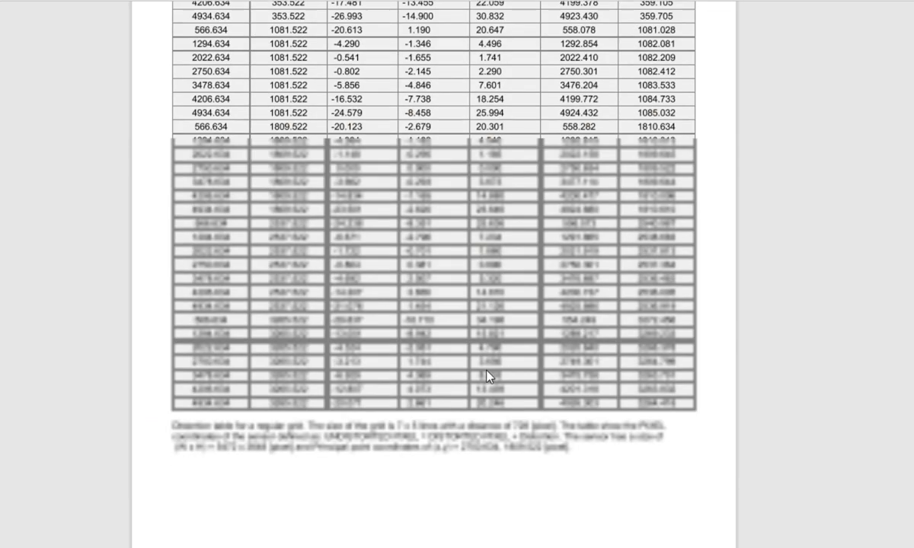
pyautogui.scroll(-15, 479, 378)
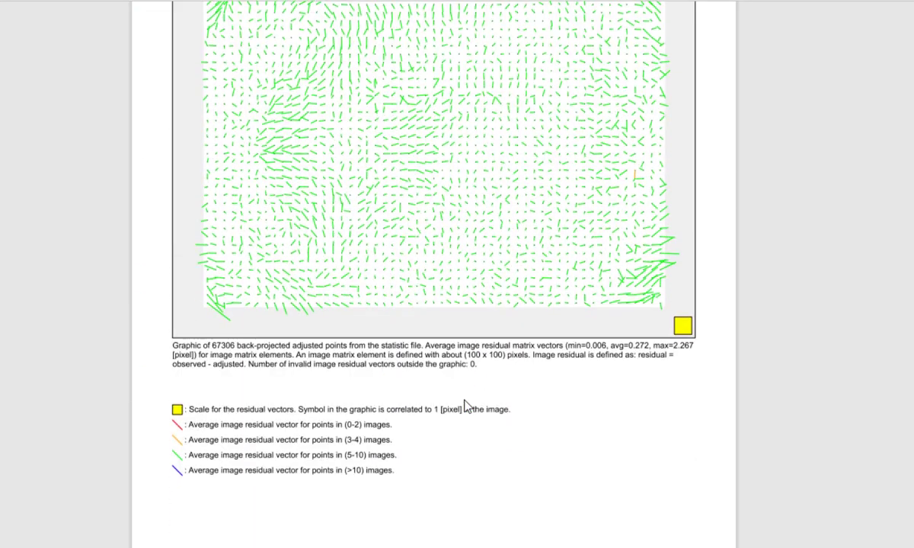
pyautogui.click(480, 409)
pyautogui.scroll(-15, 534, 392)
pyautogui.scroll(-20, 532, 391)
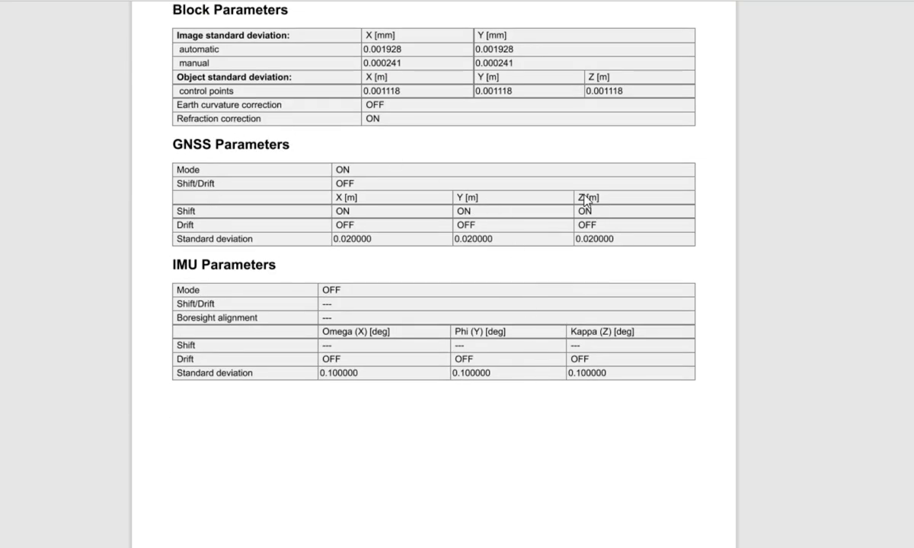
pyautogui.scroll(-5, 388, 264)
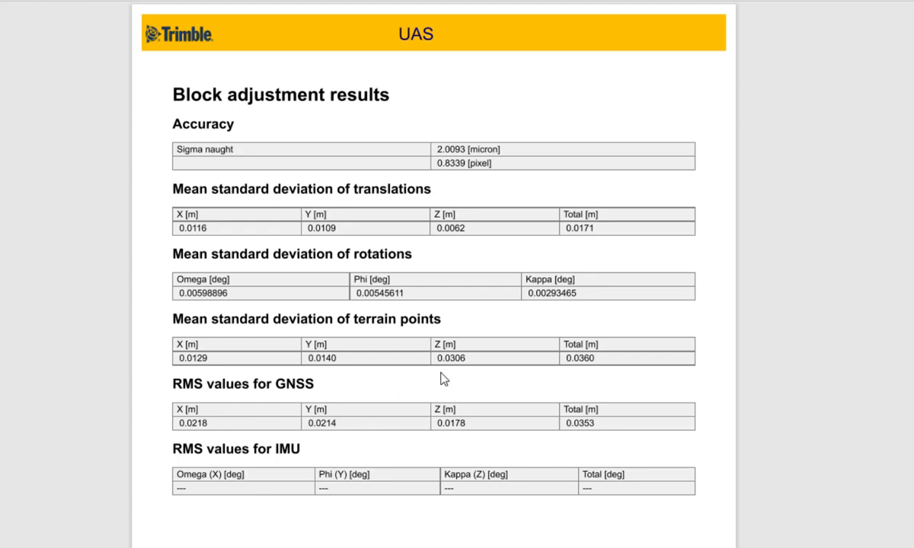
pyautogui.scroll(-10, 444, 379)
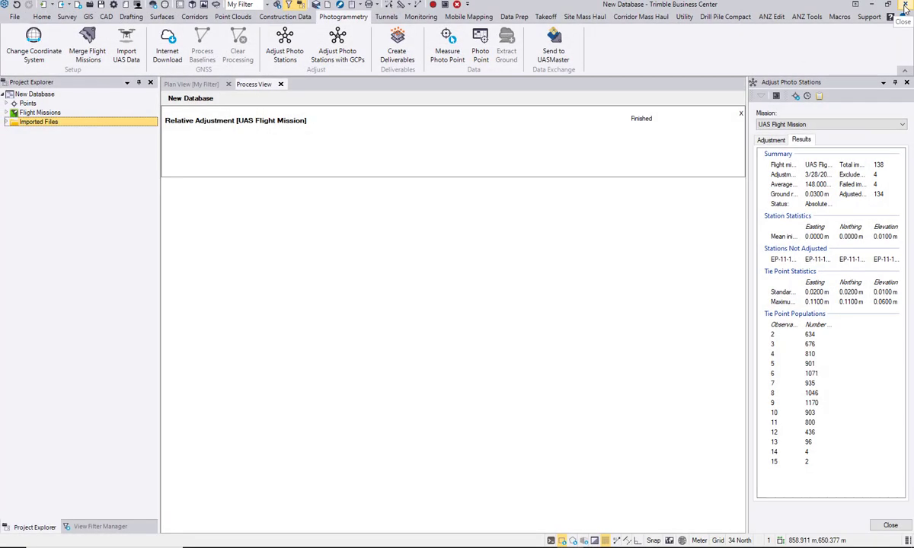
# Close the photo station adjustment and open the Create Deliverables command for UAS Flight Mission
pyautogui.click(891, 525)
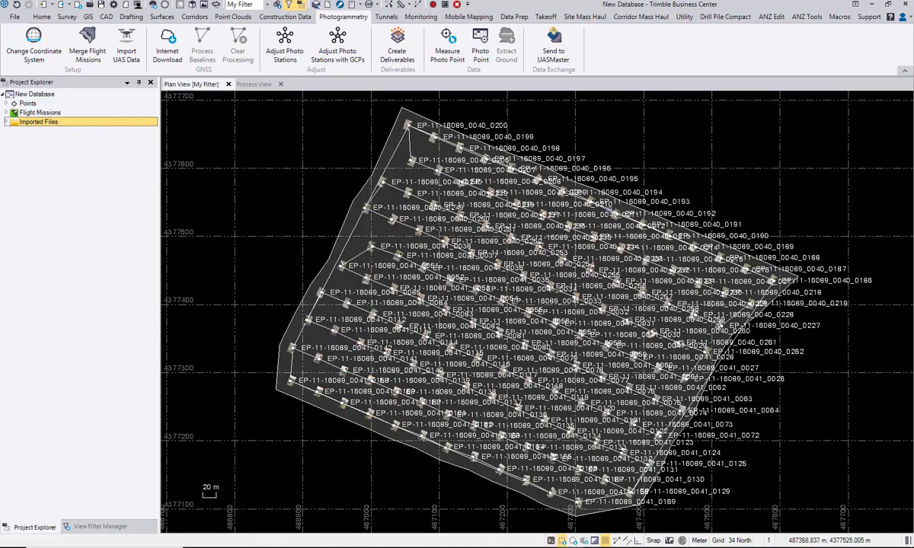
pyautogui.click(395, 55)
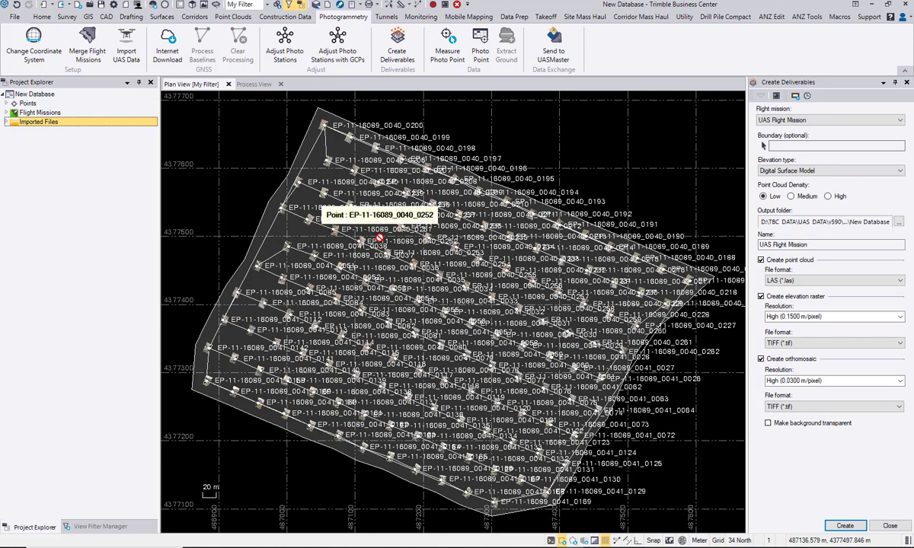
# Switch to File Explorer and load the img folder of the Autel Robotics EVO II dataset into the New Camera project
pyautogui.hotkey('alt', 'Tab')
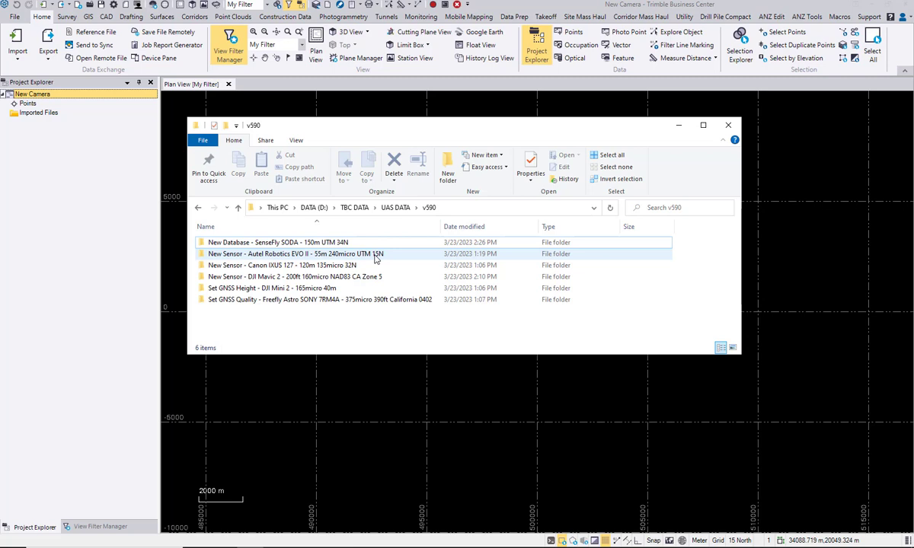
pyautogui.doubleClick(268, 256)
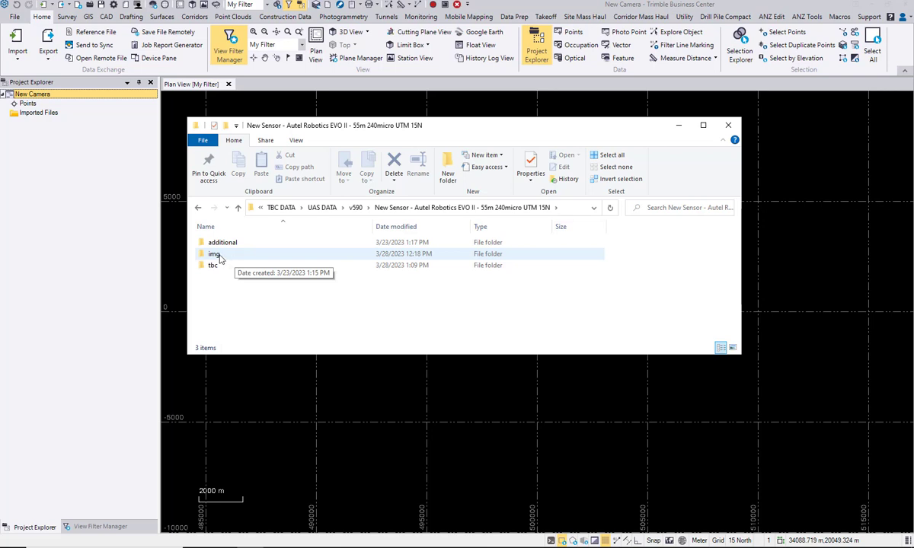
pyautogui.moveTo(217, 256); pyautogui.dragTo(445, 381)
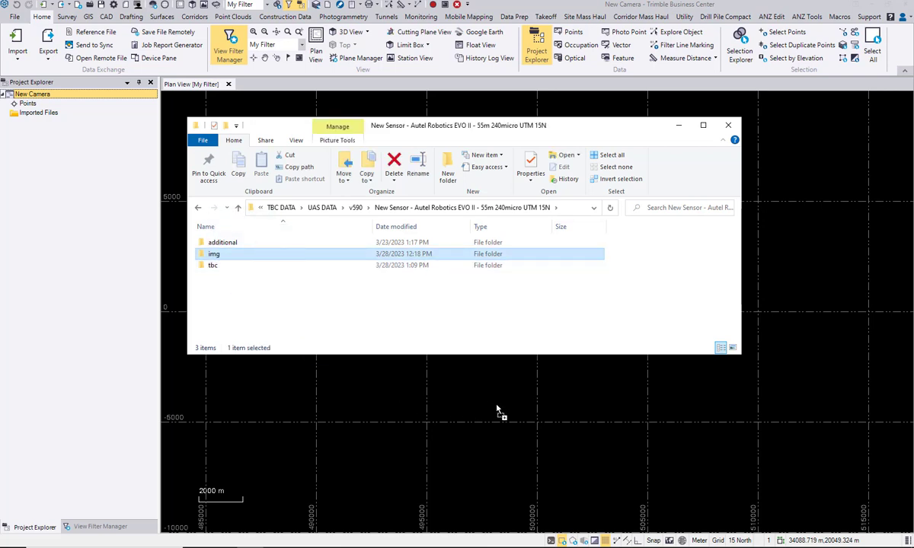
pyautogui.click(678, 125)
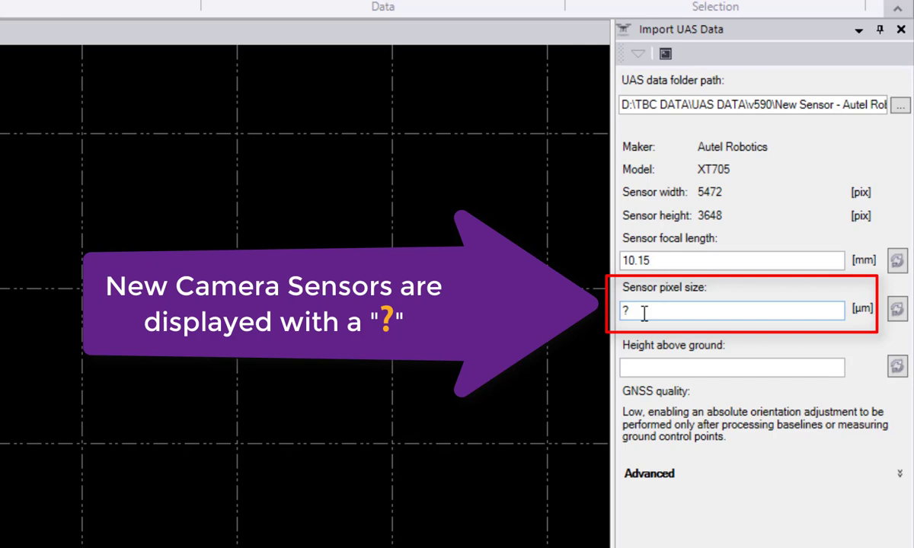
# Set the sensor pixel size to 2.40 µm and the height above ground to 55 m, and import the UAS data
pyautogui.moveTo(643, 312); pyautogui.dragTo(602, 312)
pyautogui.write('2.4')
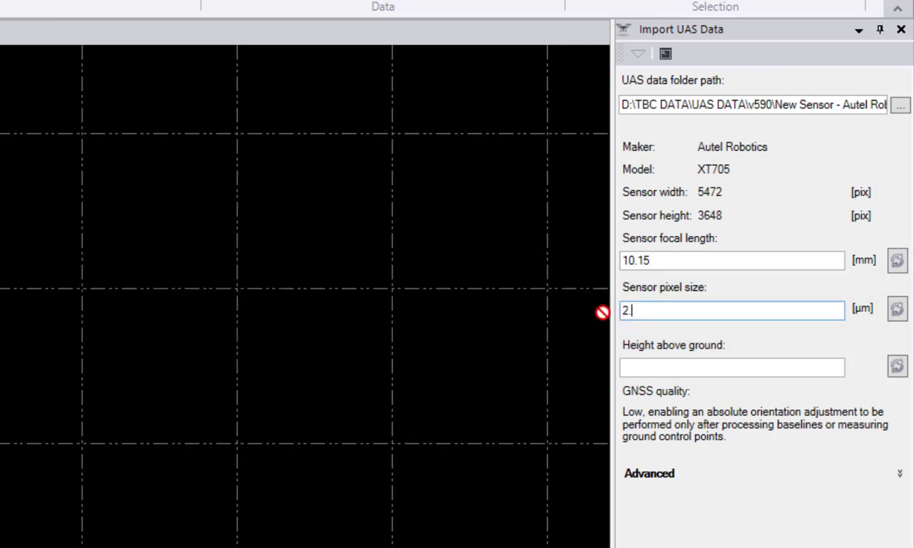
pyautogui.write('0')
pyautogui.click(655, 366)
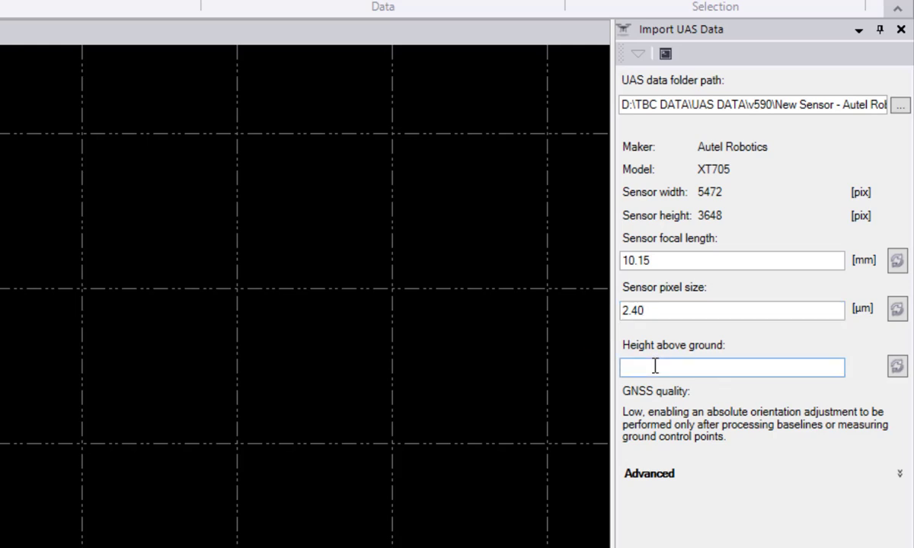
pyautogui.write('55')
pyautogui.press('Return')
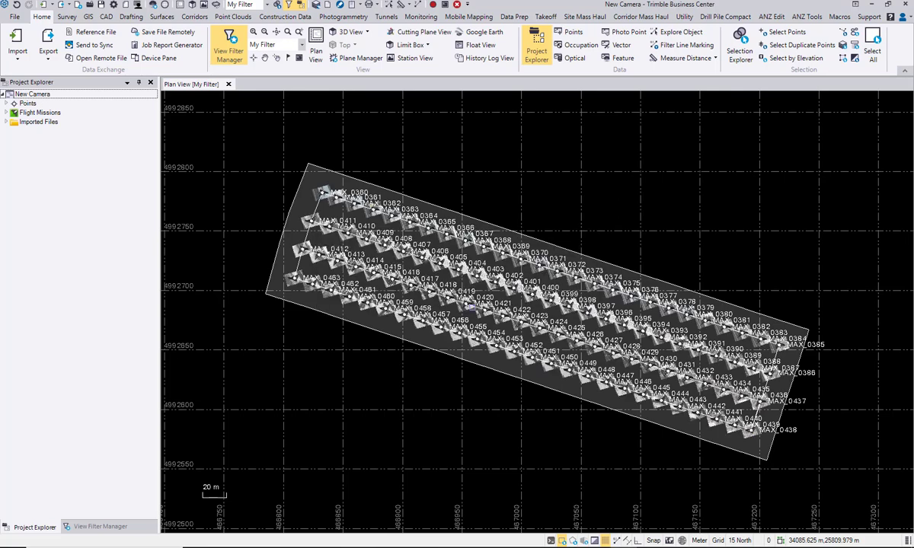
# Run the relative adjustment of the photo stations of UAS Flight Mission in the New Camera project and apply it
pyautogui.click(337, 17)
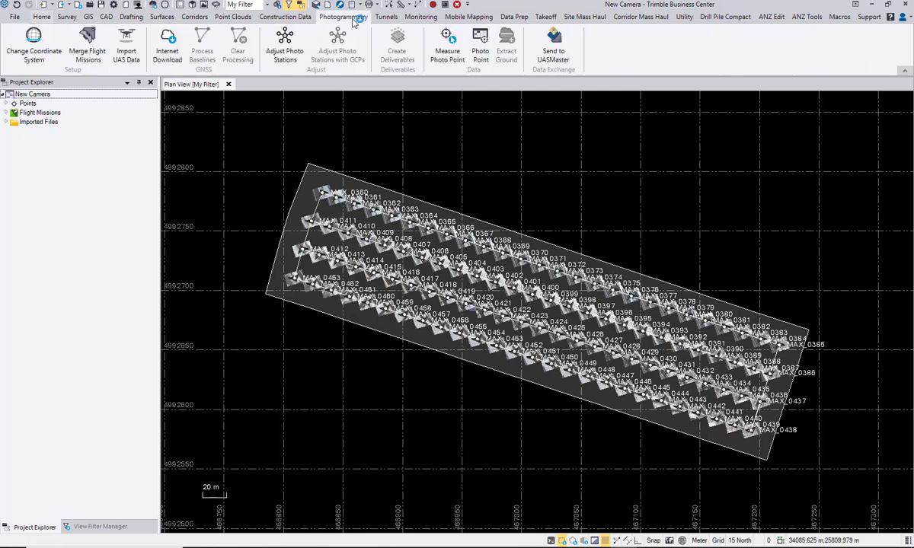
pyautogui.click(283, 44)
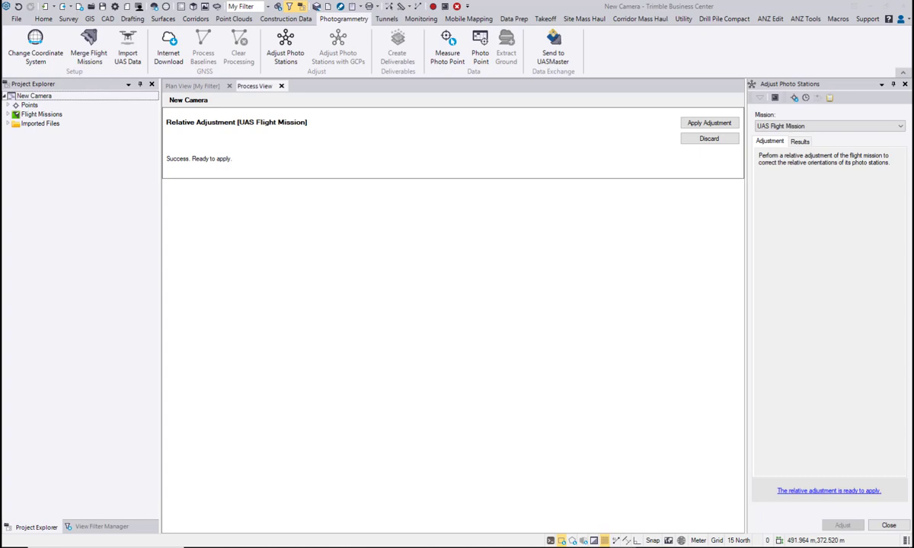
pyautogui.click(715, 123)
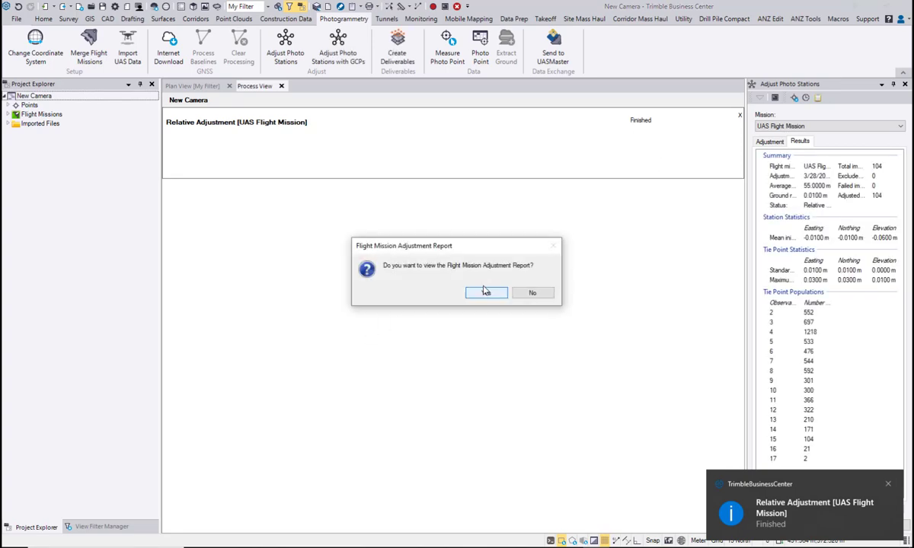
# Open the Flight Mission Adjustment Report and examine its general project information, flight overview and tie point distribution
pyautogui.click(486, 292)
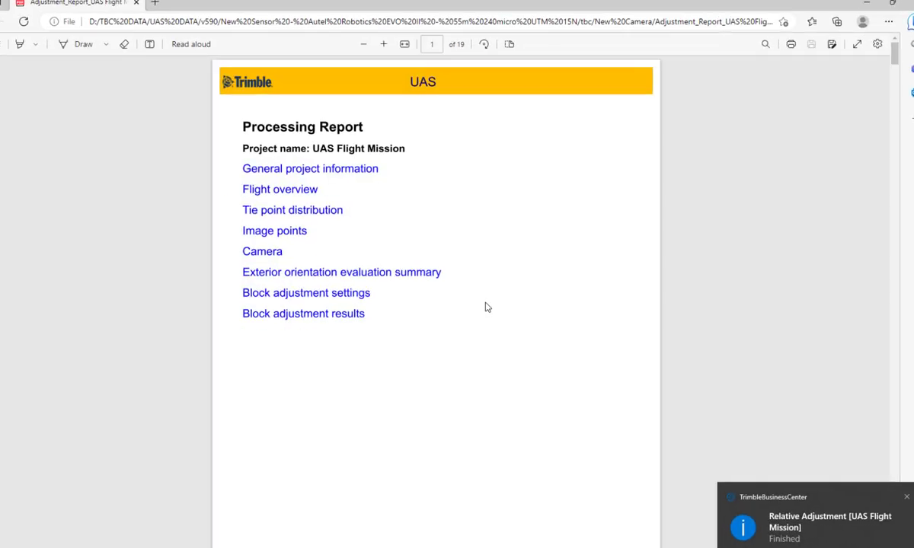
pyautogui.scroll(-10, 480, 456)
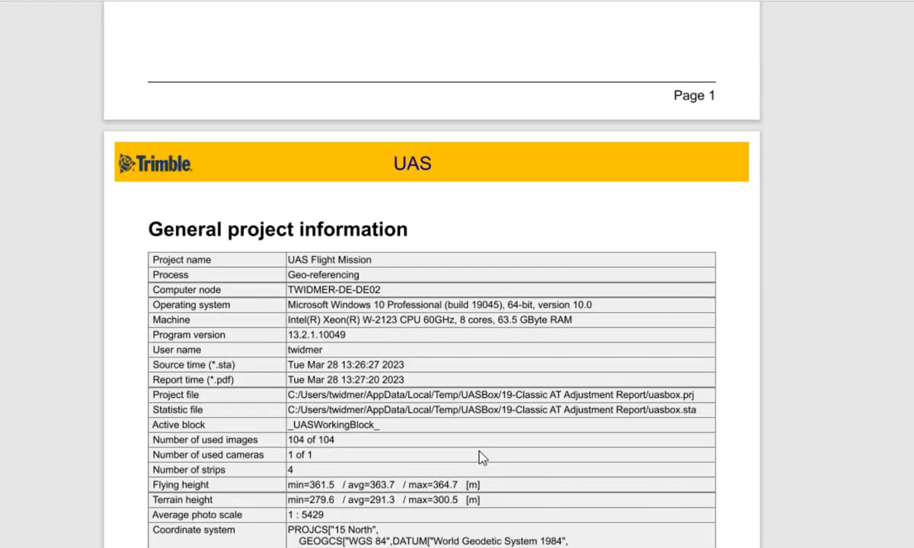
pyautogui.scroll(-10, 449, 465)
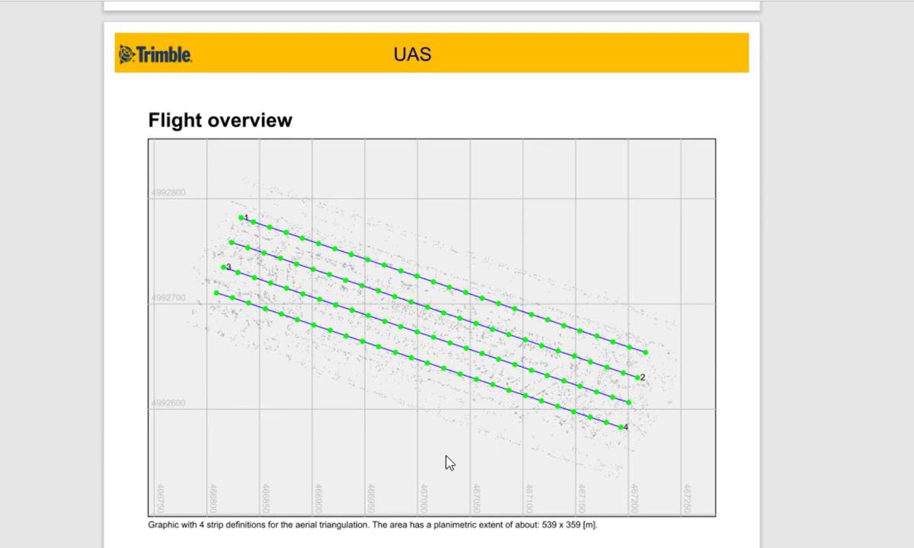
pyautogui.scroll(-15, 448, 464)
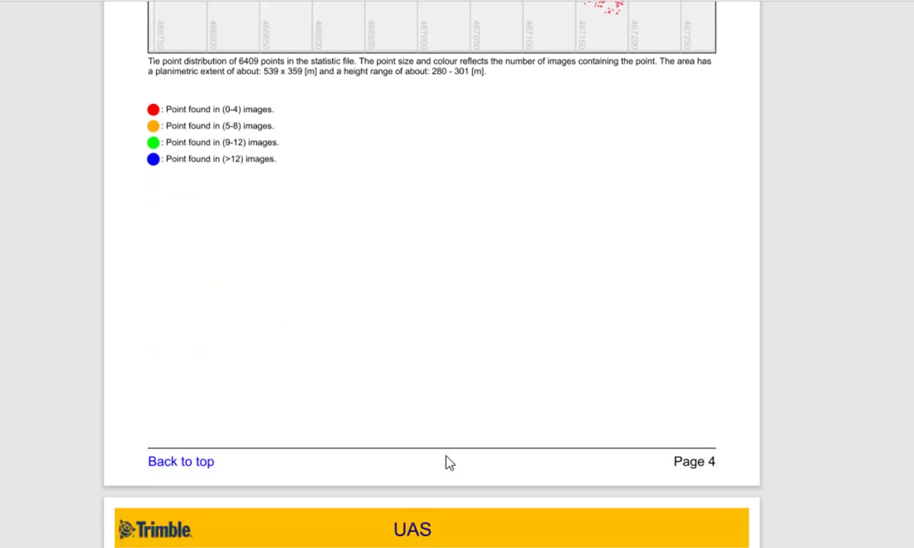
pyautogui.scroll(-20, 449, 463)
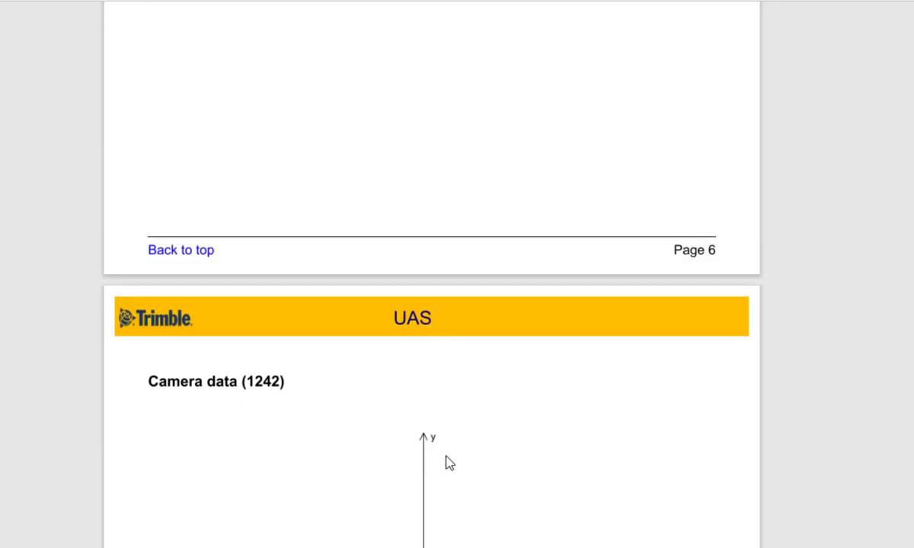
# Examine the camera data, image residuals, exterior orientation evaluation and block adjustment results in the processing report
pyautogui.scroll(-5, 448, 464)
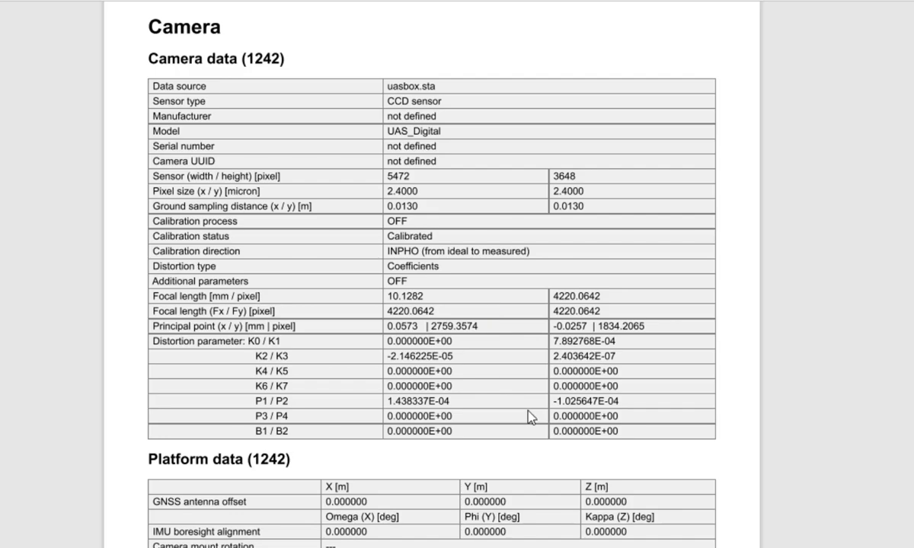
pyautogui.scroll(-20, 529, 415)
pyautogui.scroll(-20, 530, 418)
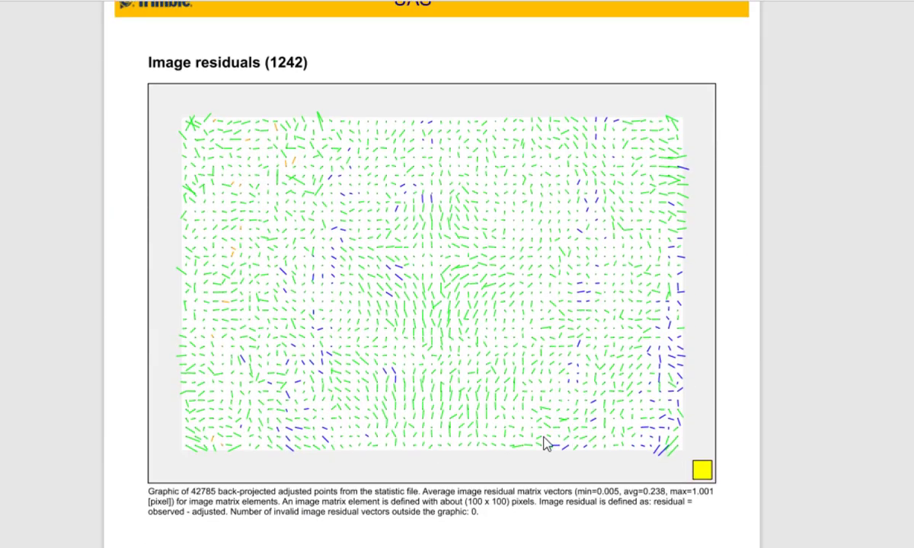
pyautogui.click(545, 432)
pyautogui.scroll(-20, 545, 434)
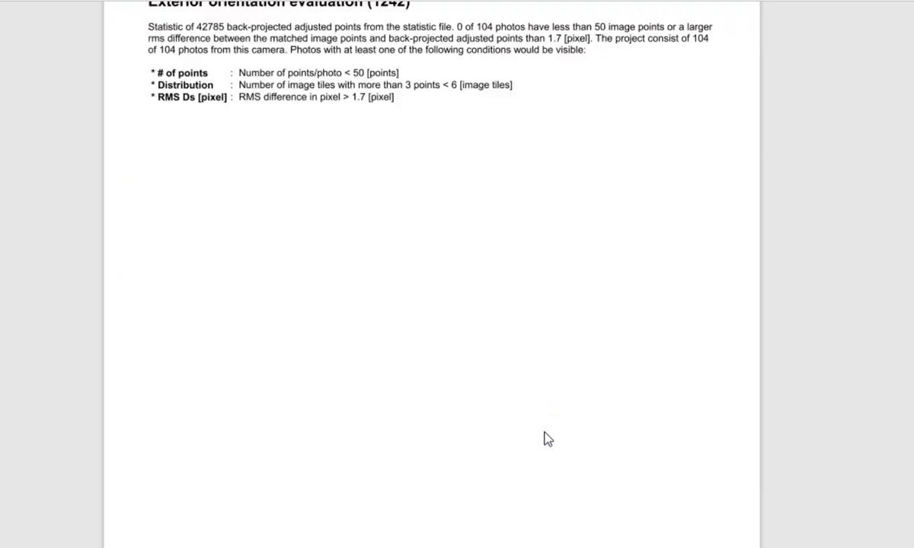
pyautogui.scroll(-20, 546, 439)
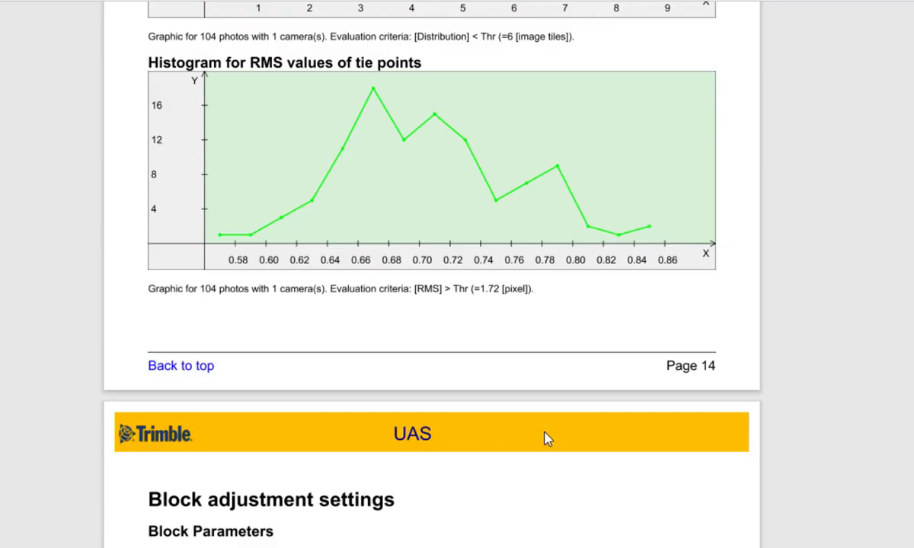
pyautogui.scroll(-15, 545, 438)
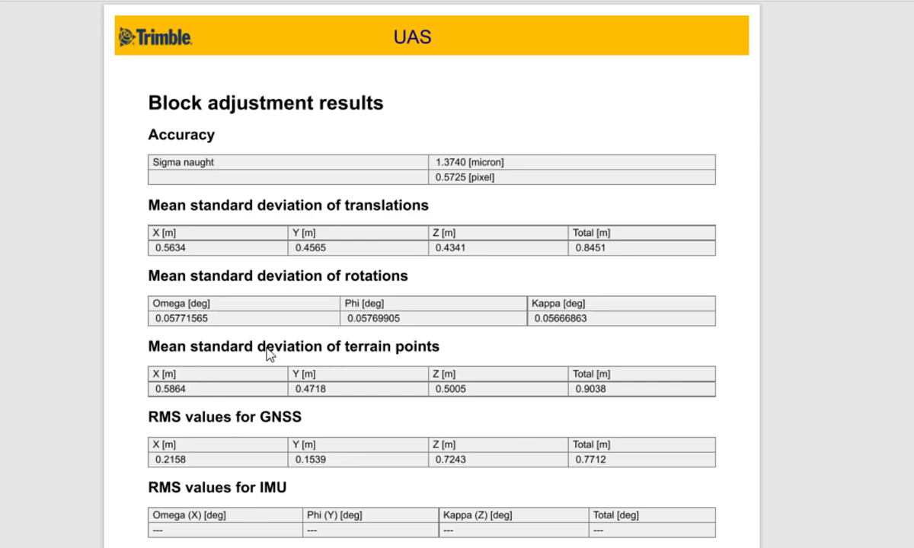
pyautogui.click(366, 375)
pyautogui.click(615, 439)
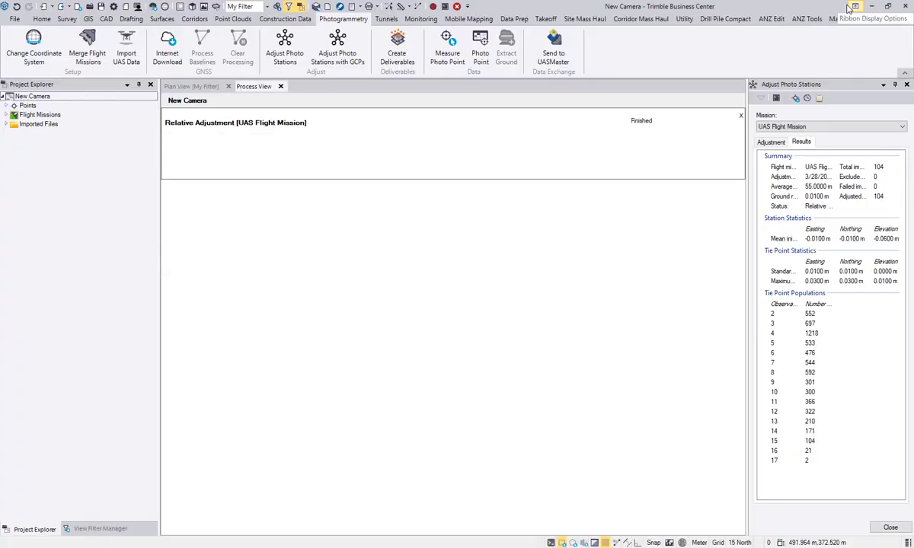
# Close the photo station adjustment and open the Create Deliverables command for the New Camera flight mission
pyautogui.click(890, 527)
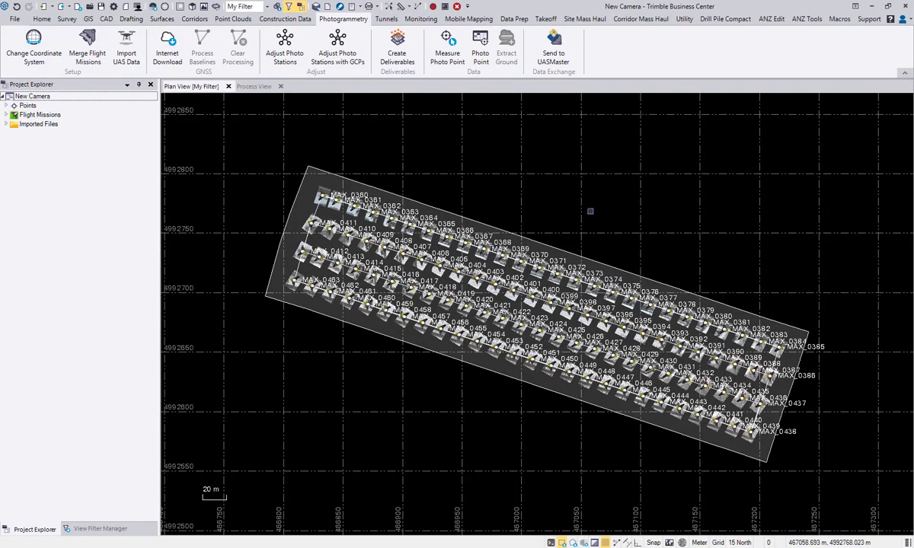
pyautogui.click(396, 59)
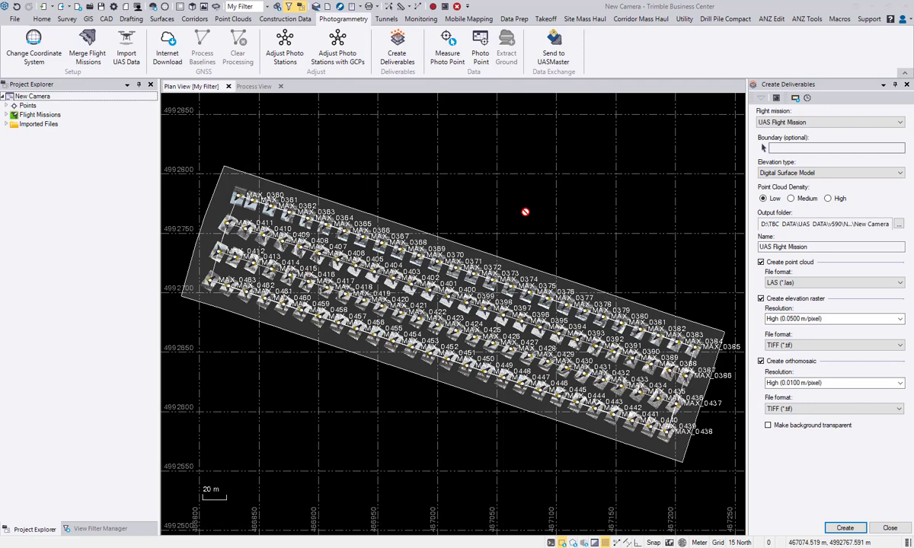
# Switch to File Explorer and load the img folder of the DJI Mini 2 dataset into the Set GNSS Height project
pyautogui.click(293, 547)
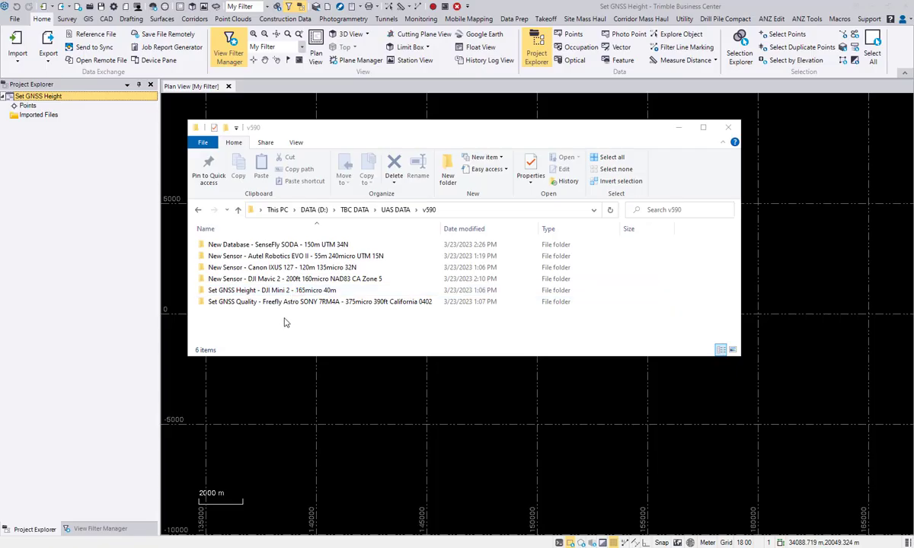
pyautogui.doubleClick(269, 291)
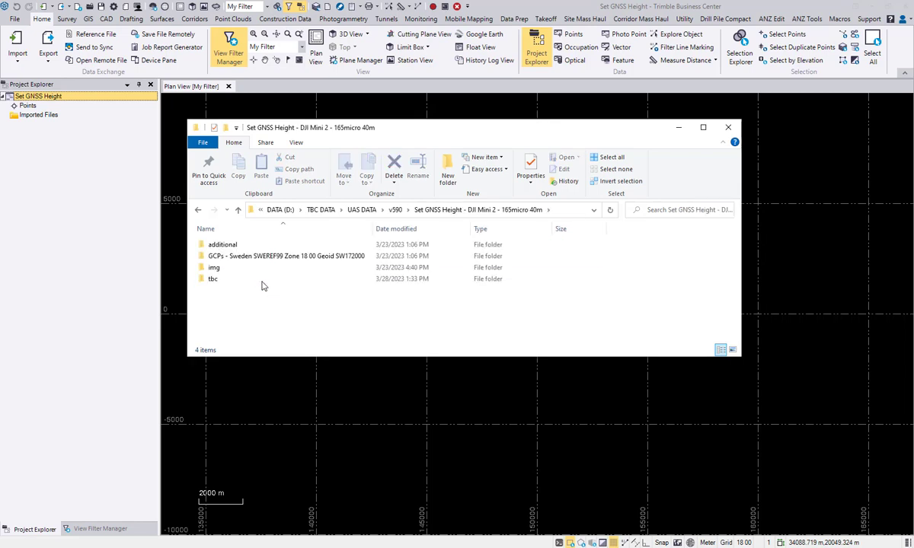
pyautogui.click(217, 268)
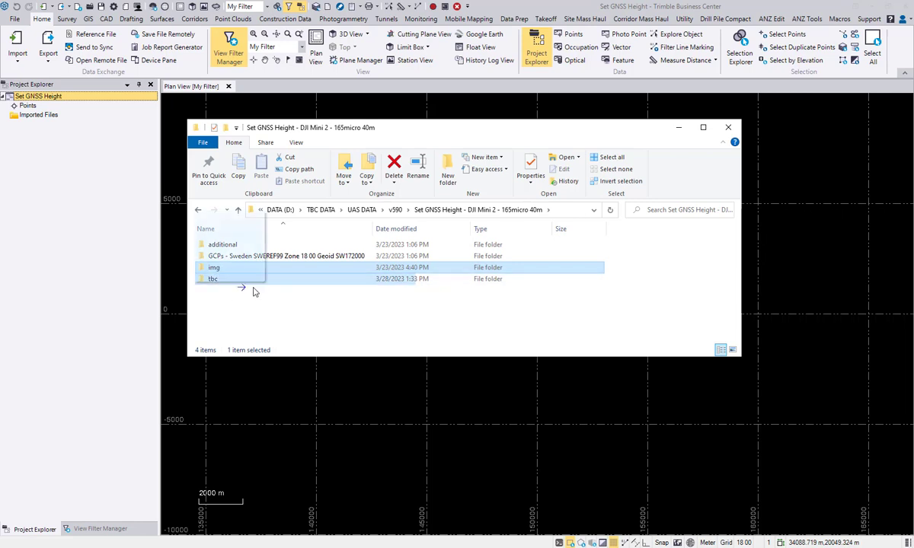
pyautogui.click(677, 128)
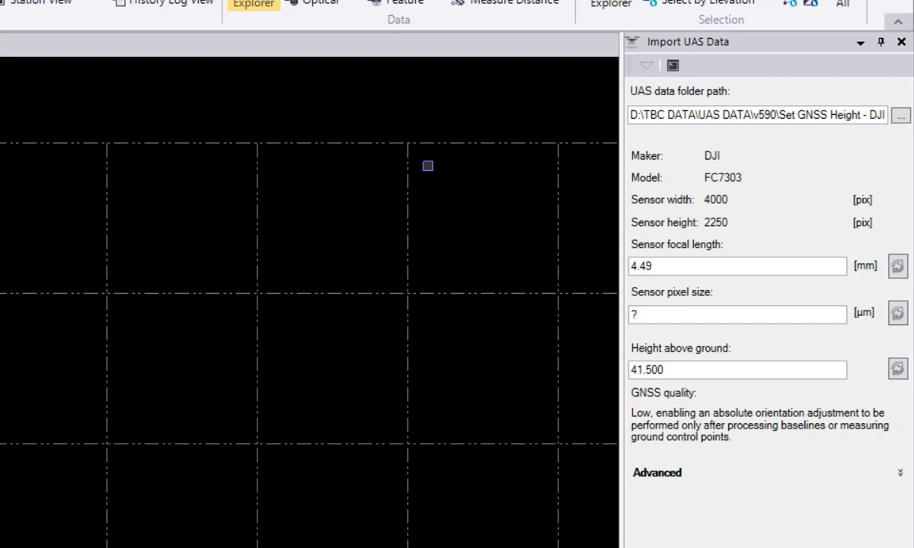
# Set the sensor pixel size of the DJI FC7303 camera to 1.65 µm and import the UAS data
pyautogui.moveTo(659, 315); pyautogui.dragTo(559, 309)
pyautogui.write('1.65')
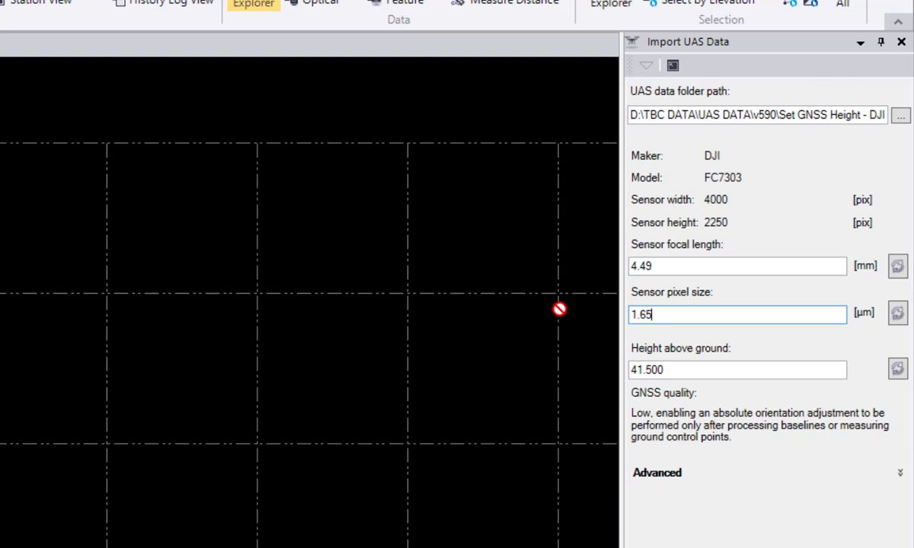
pyautogui.click(560, 309)
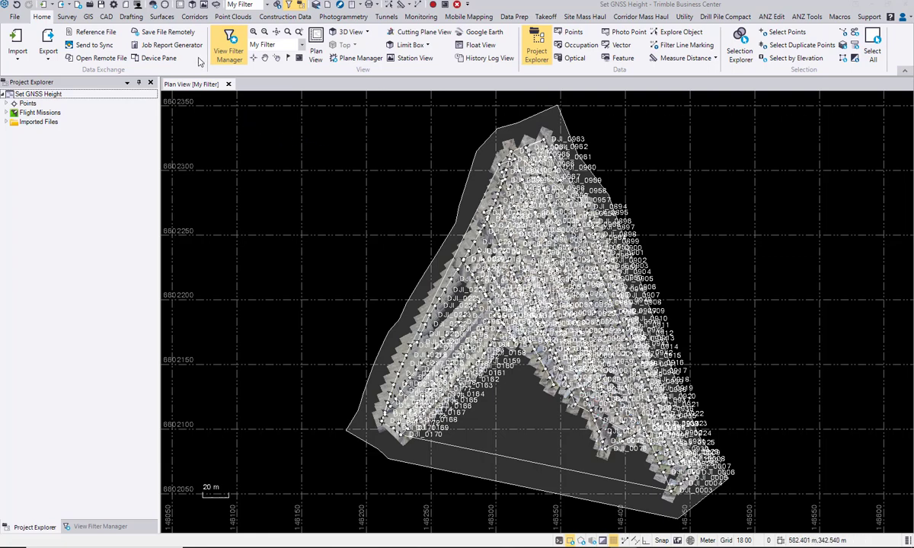
# Open a 3D view of the imported flight mission and examine the photo station heights above the ground plane from the side
pyautogui.click(195, 5)
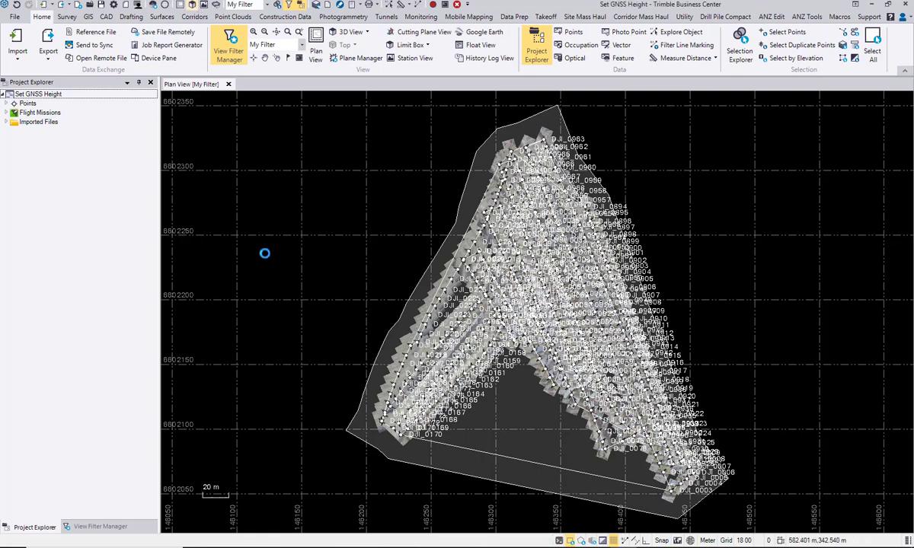
pyautogui.moveTo(525, 356); pyautogui.dragTo(482, 366, button='middle')
pyautogui.moveTo(506, 347); pyautogui.dragTo(512, 235, button='right')
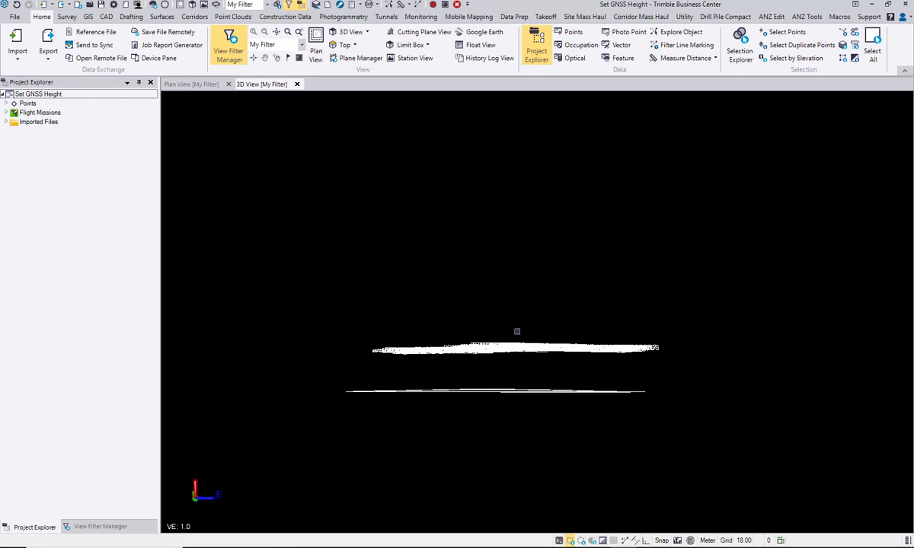
pyautogui.scroll(2, 517, 331)
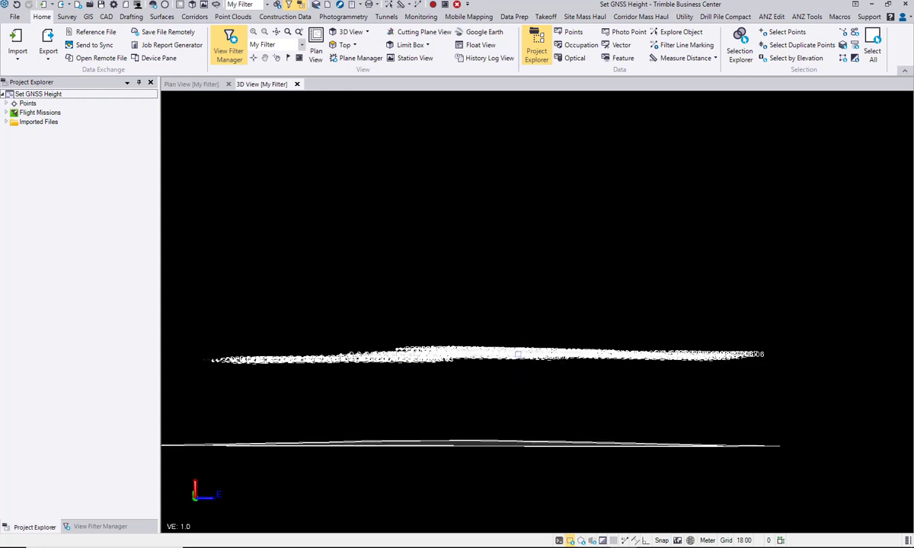
pyautogui.moveTo(411, 342); pyautogui.dragTo(408, 377, button='right')
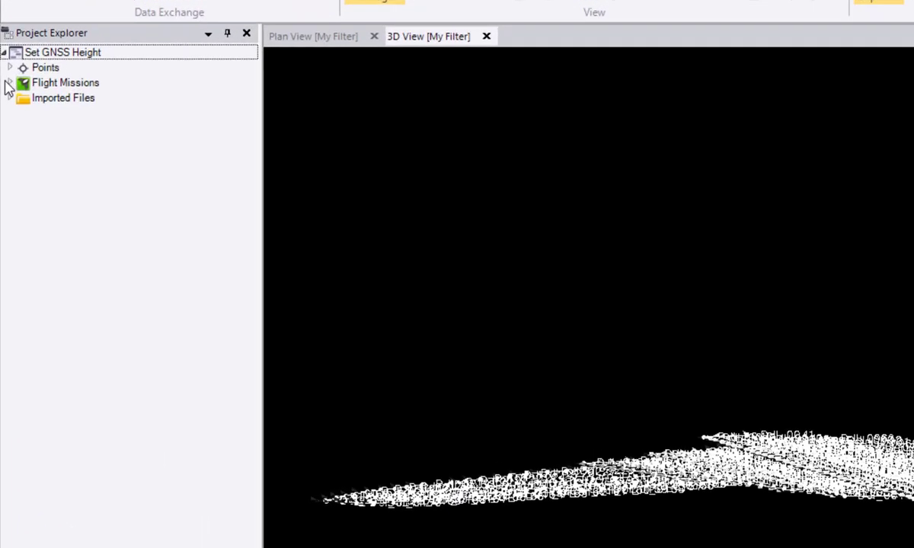
# Expand UAS Flight Mission and its UAS_Block in the project tree to list the individual photo stations
pyautogui.click(6, 113)
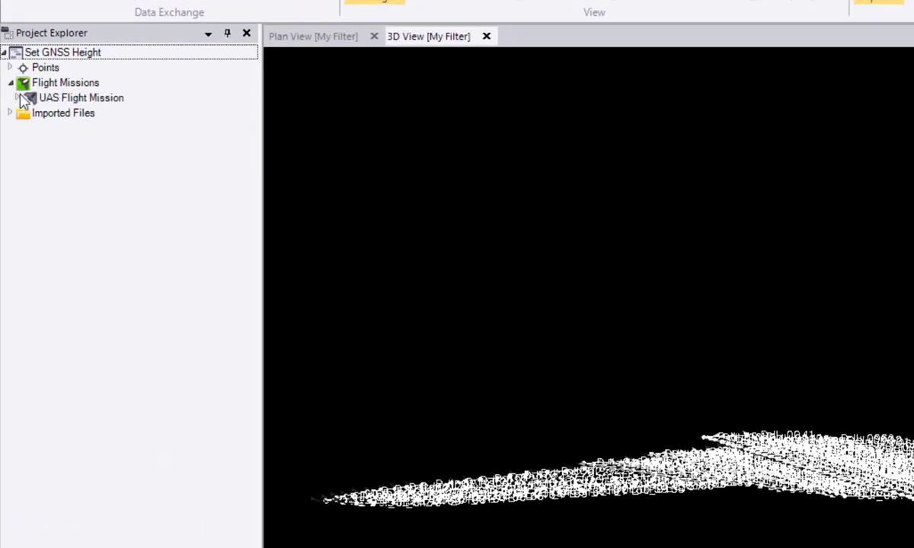
pyautogui.click(19, 98)
pyautogui.click(24, 113)
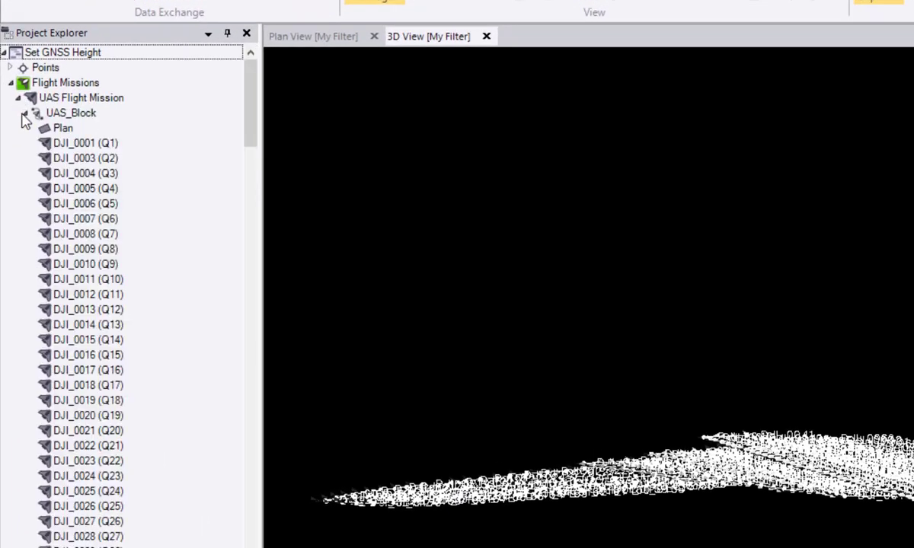
# Examine the properties of the Plan under UAS_Block, including its height, and close them again
pyautogui.click(63, 130)
pyautogui.rightClick(64, 131)
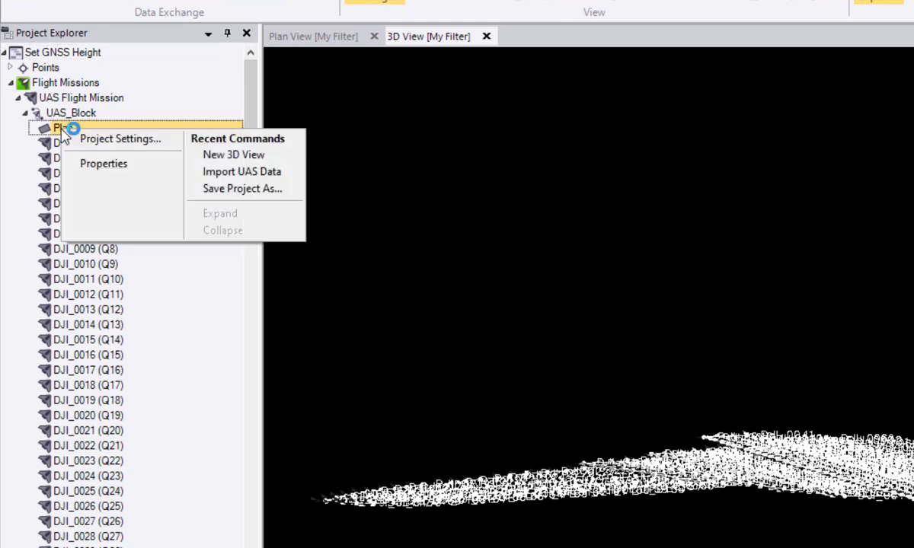
pyautogui.click(93, 163)
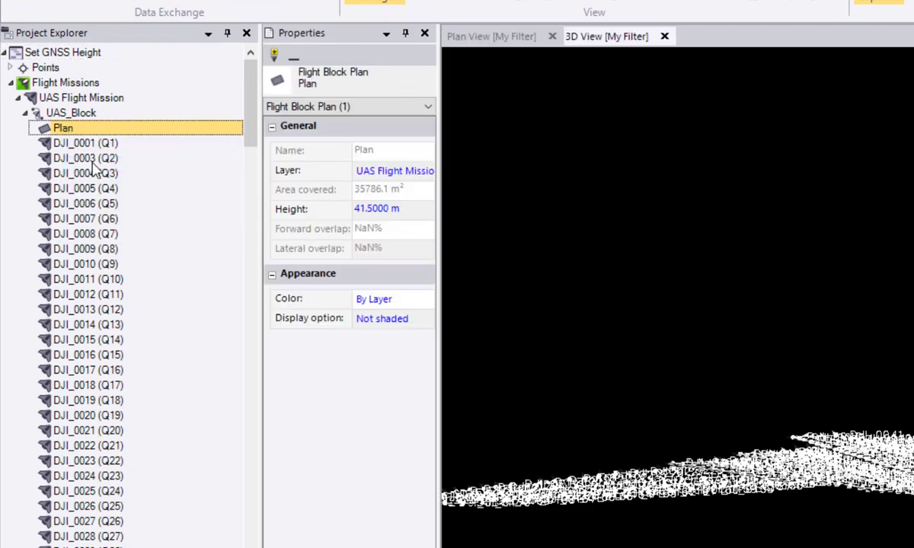
pyautogui.moveTo(440, 269); pyautogui.dragTo(501, 270)
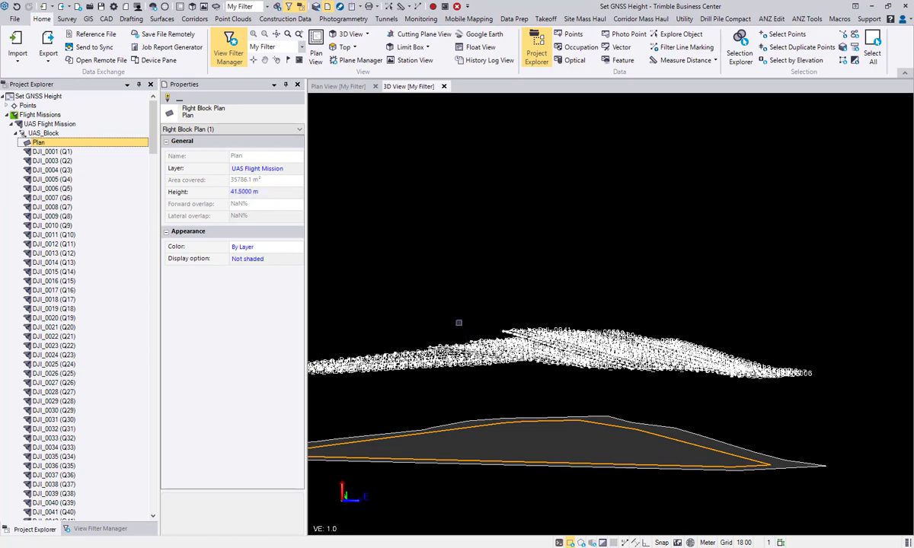
pyautogui.click(297, 84)
pyautogui.press('Escape')
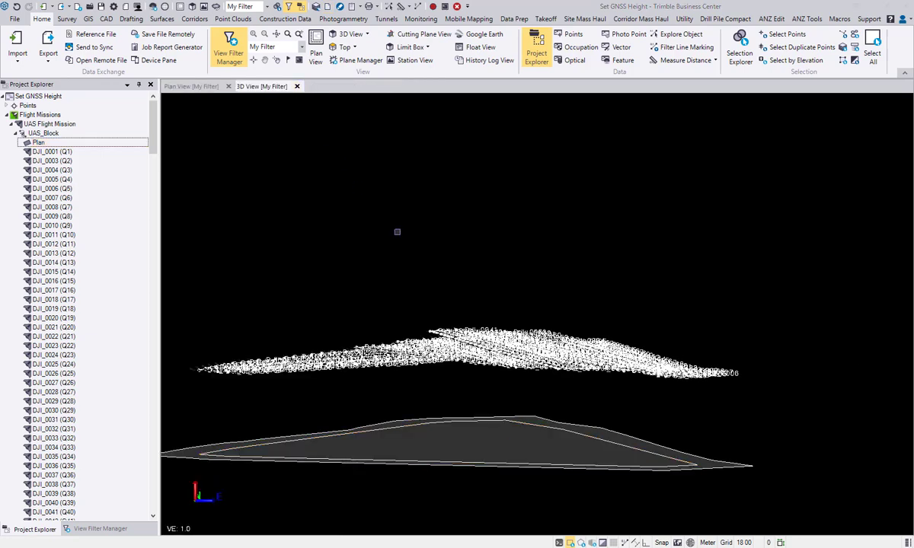
# Check the mission in plan view and examine the control points against the ground plane from the side in 3D
pyautogui.click(170, 86)
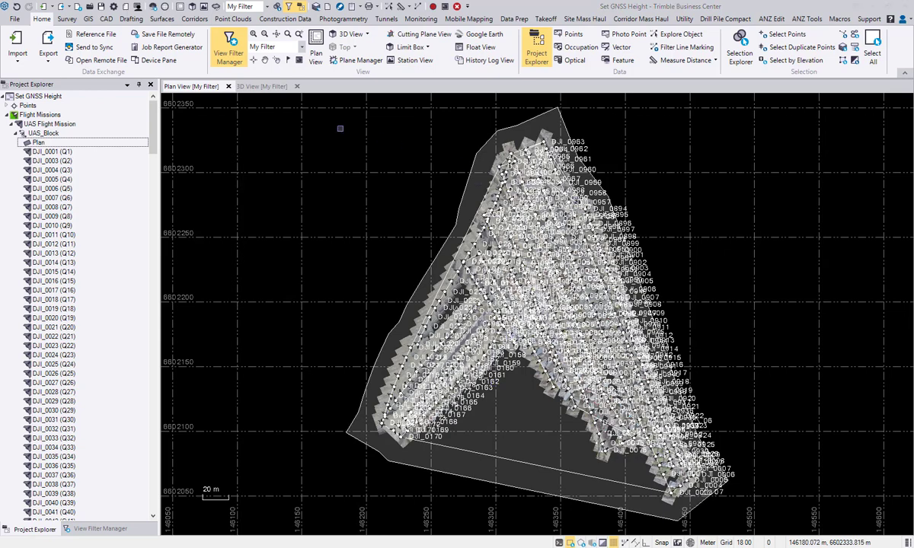
pyautogui.click(255, 86)
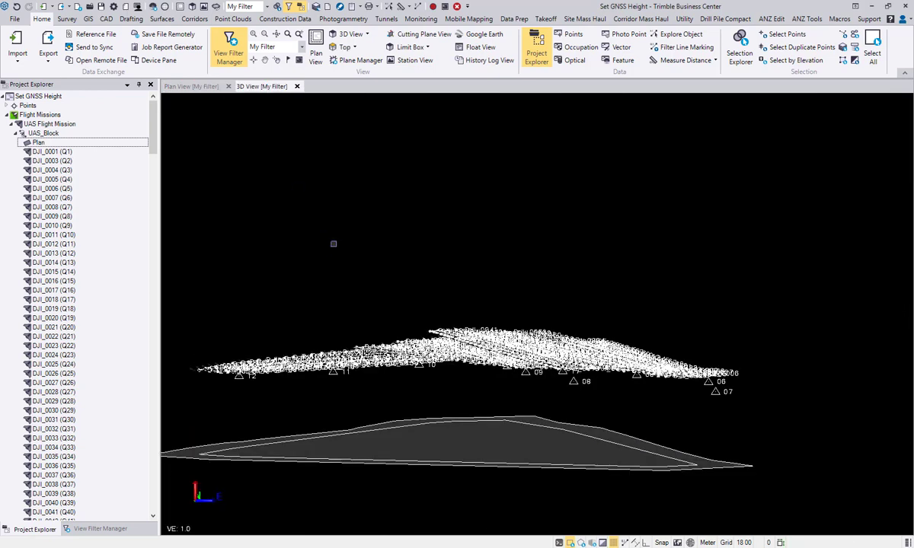
pyautogui.moveTo(490, 303); pyautogui.dragTo(493, 269, button='middle')
pyautogui.moveTo(493, 269); pyautogui.dragTo(515, 261, button='right')
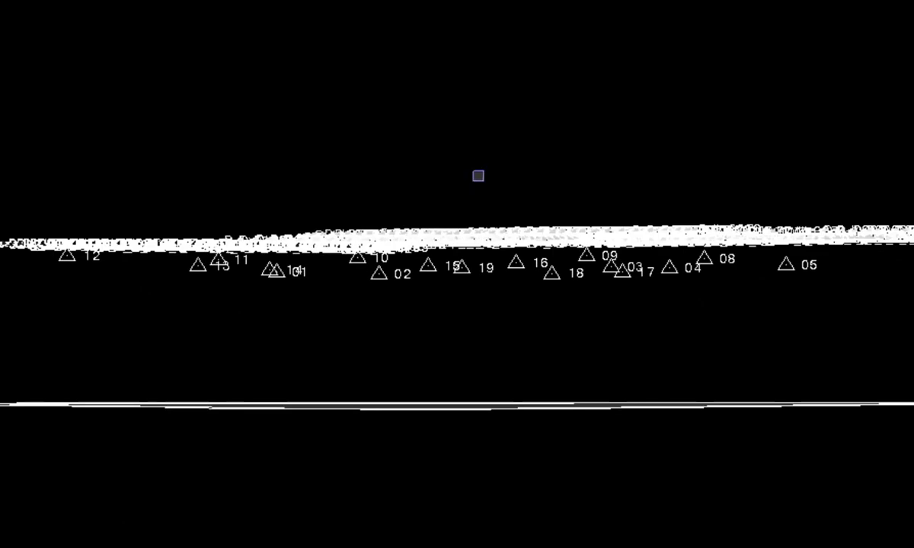
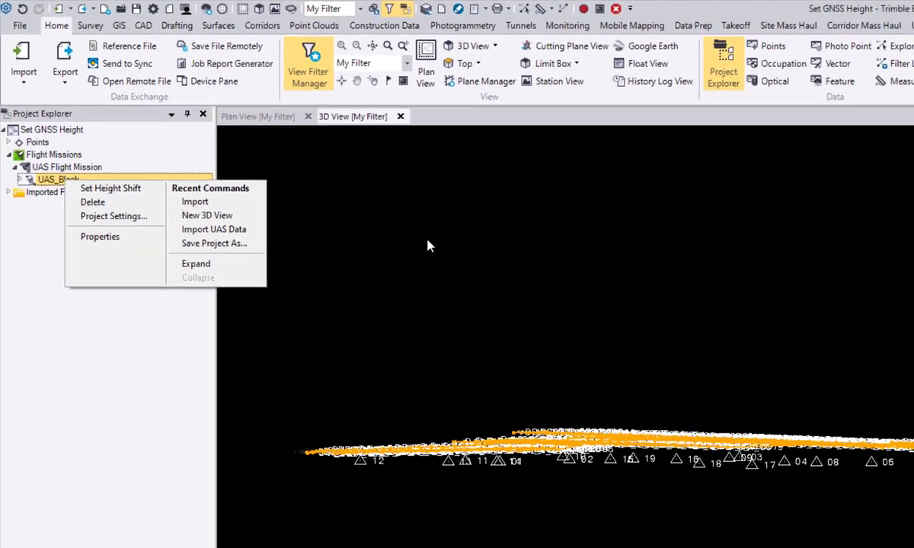
# Measure the inverse from control point 04 to the near corner of the ground plane to find the height difference
pyautogui.click(540, 295)
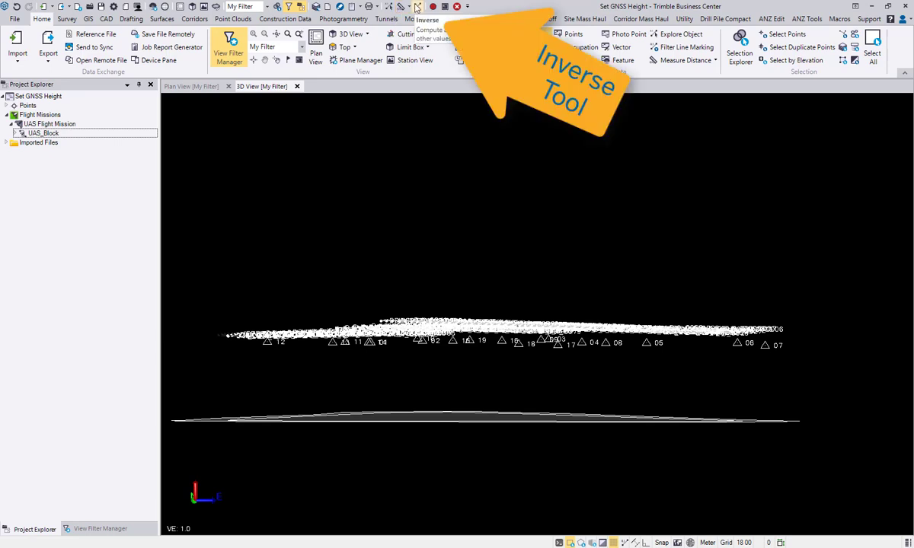
pyautogui.click(417, 7)
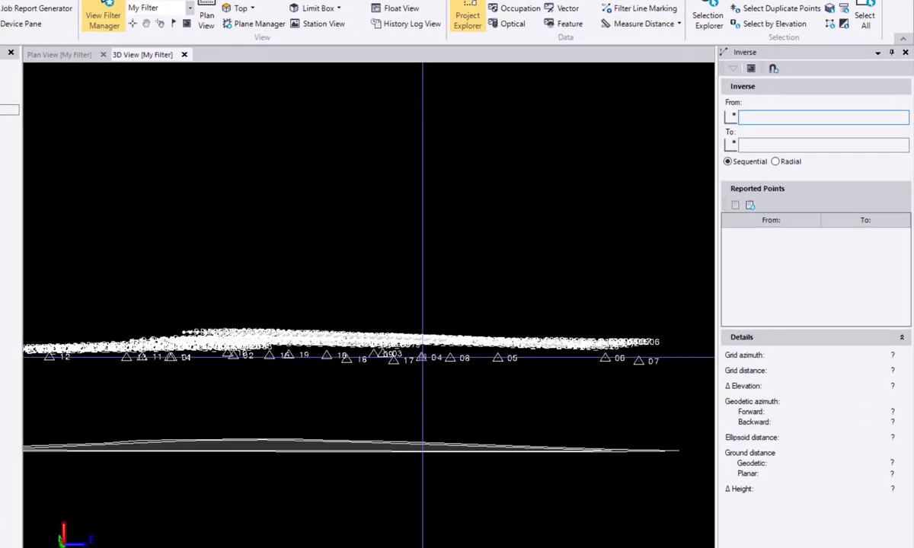
pyautogui.click(498, 342)
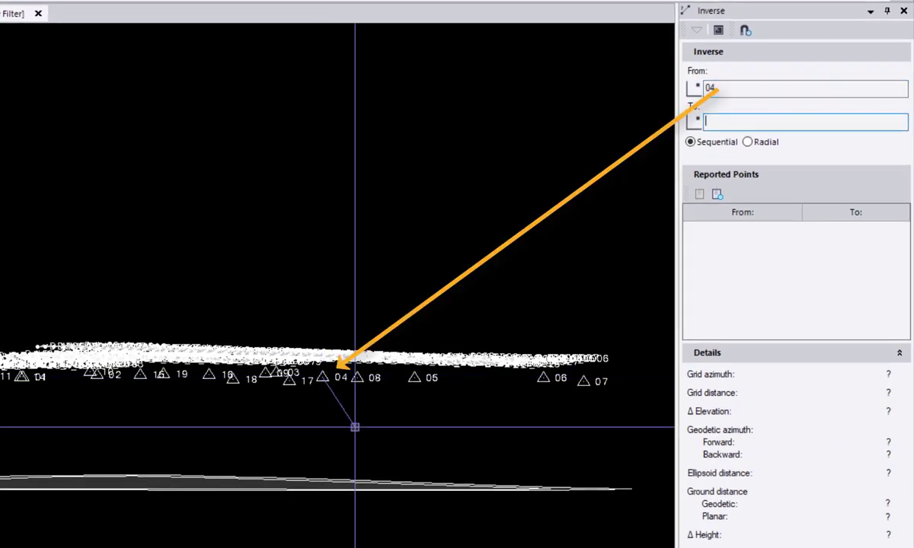
pyautogui.moveTo(356, 428); pyautogui.dragTo(372, 469, button='middle')
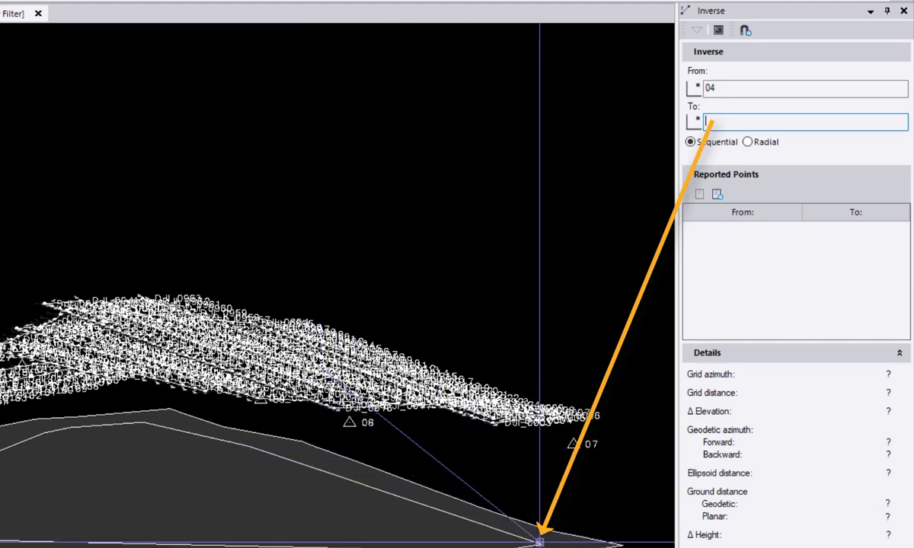
pyautogui.click(542, 543)
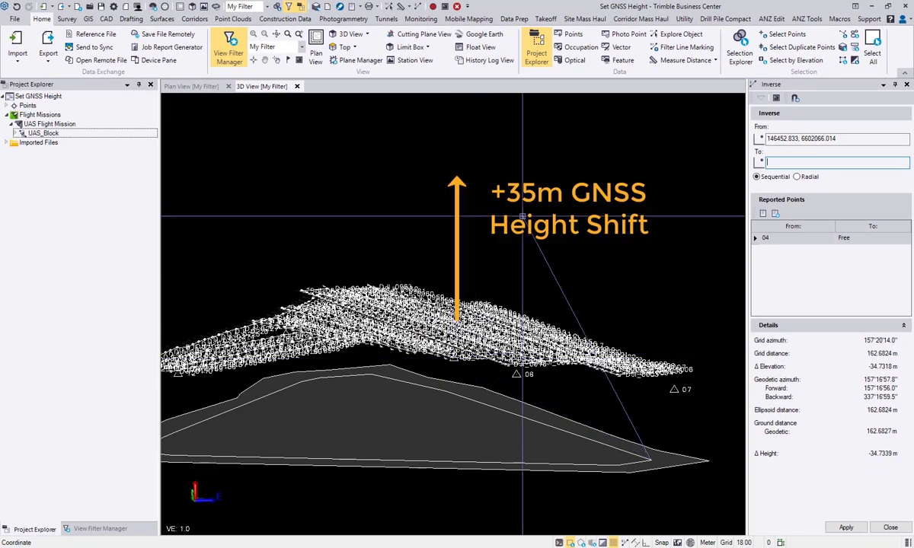
pyautogui.click(881, 527)
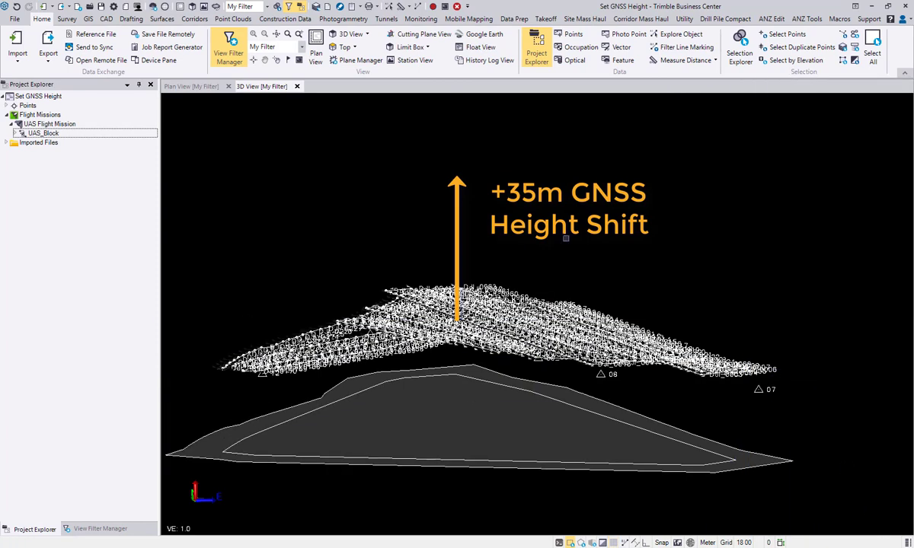
# Set the GNSS height shift of UAS_Block to 35 m and check the ground plane against the control points in 3D
pyautogui.rightClick(59, 134)
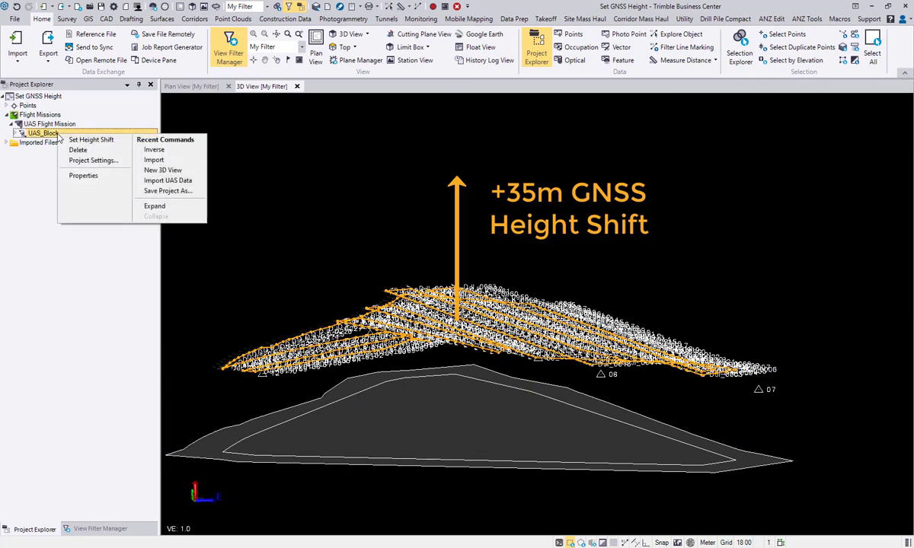
pyautogui.click(87, 139)
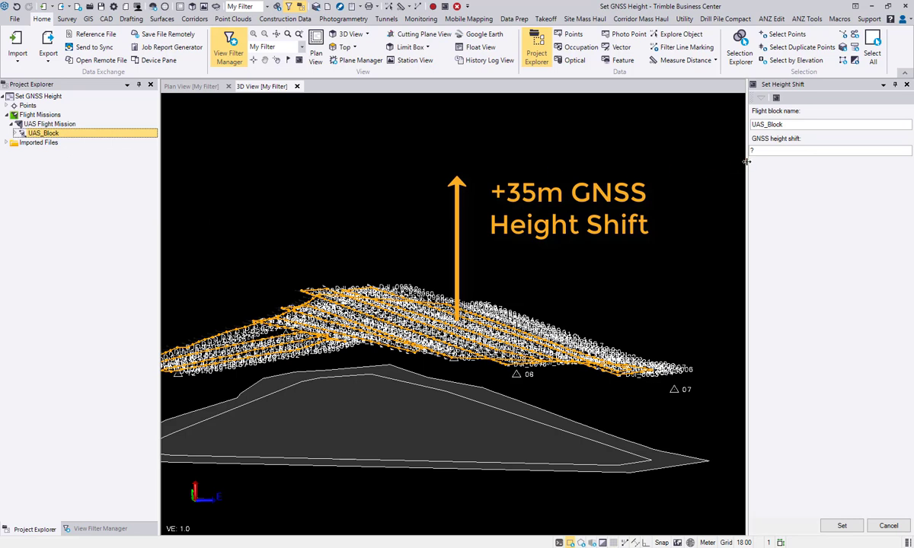
pyautogui.click(769, 150)
pyautogui.write('35')
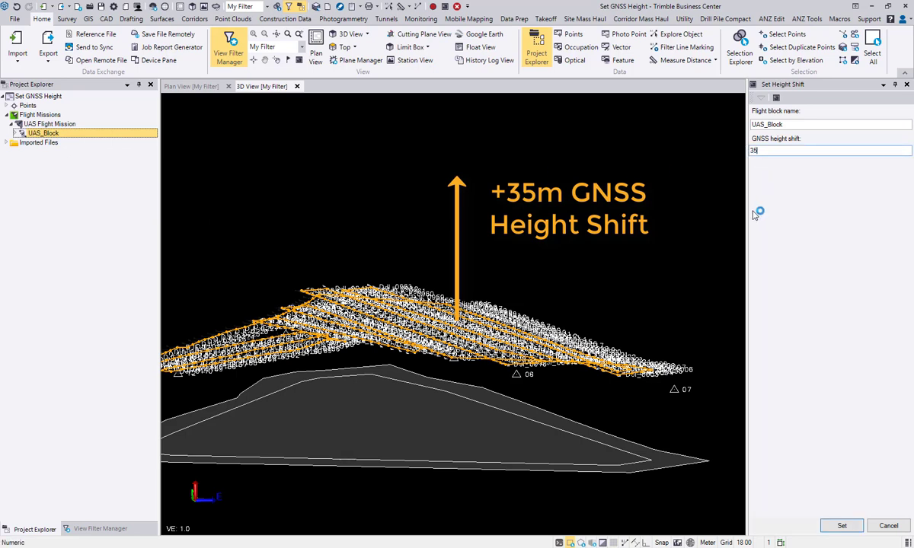
pyautogui.click(843, 529)
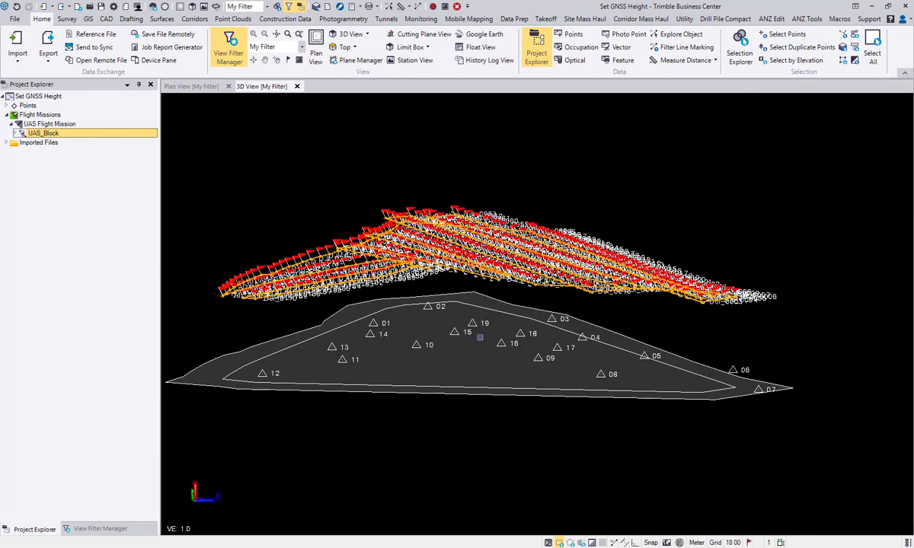
pyautogui.moveTo(479, 337); pyautogui.dragTo(414, 339, button='middle')
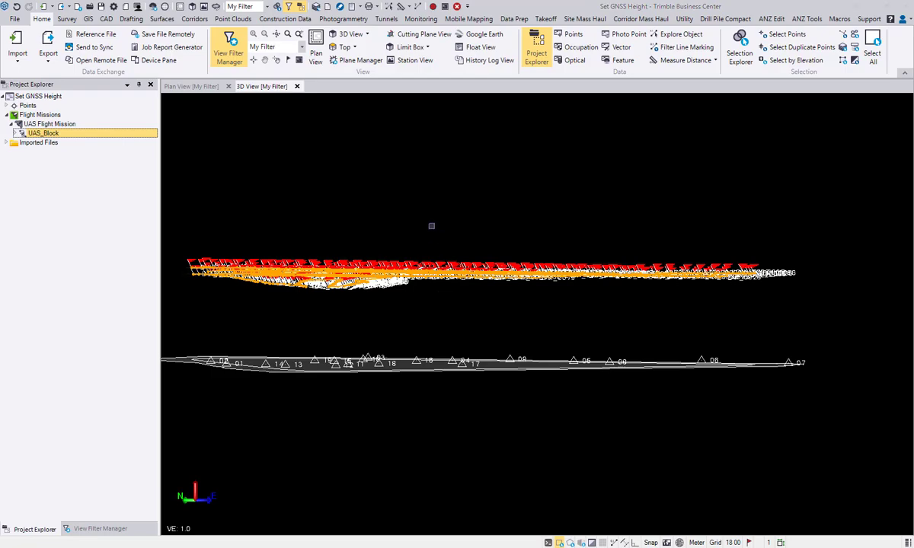
pyautogui.moveTo(431, 226)
pyautogui.mouseDown(button='right')
pyautogui.moveTo(517, 256)
pyautogui.moveTo(597, 226)
pyautogui.moveTo(677, 231)
pyautogui.moveTo(652, 249)
pyautogui.mouseUp(button='right')
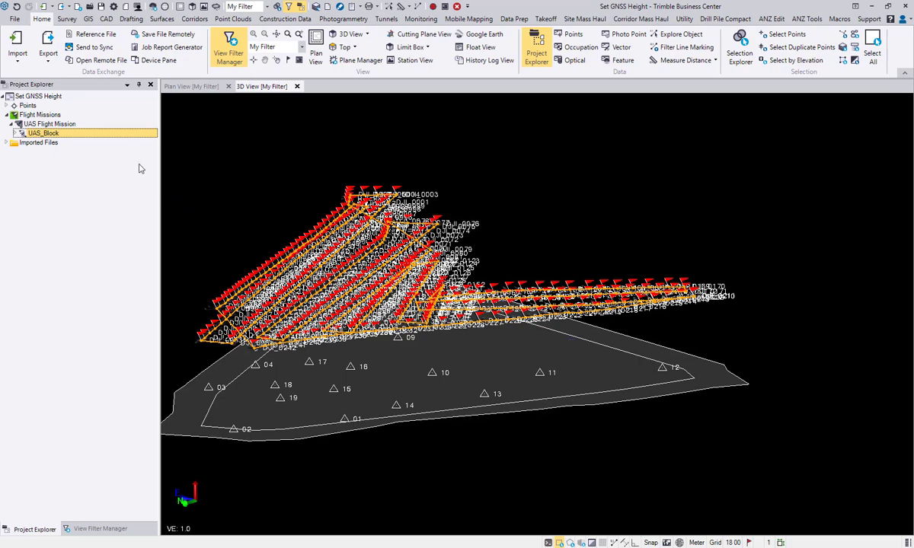
# Set the GNSS height shift of UAS_Block to 60 m and inspect the result from the side
pyautogui.rightClick(77, 132)
pyautogui.click(106, 138)
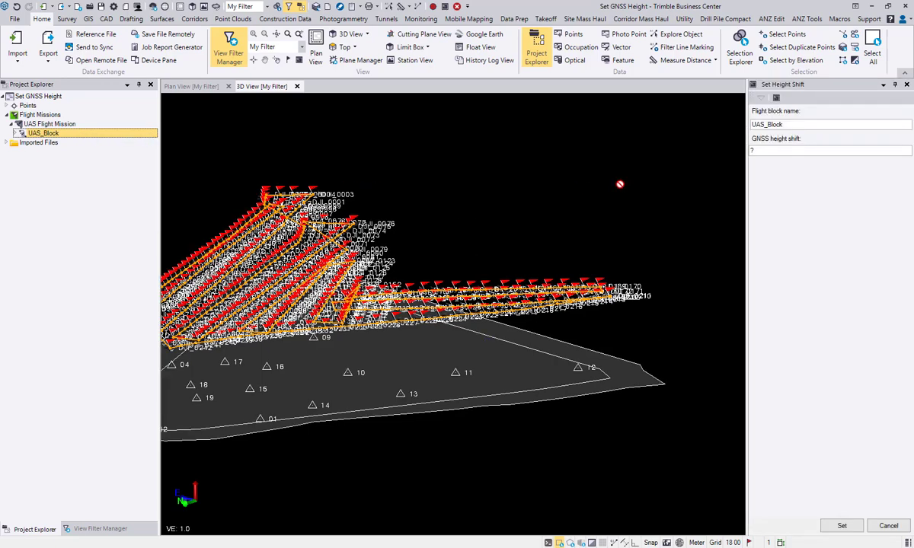
pyautogui.click(772, 150)
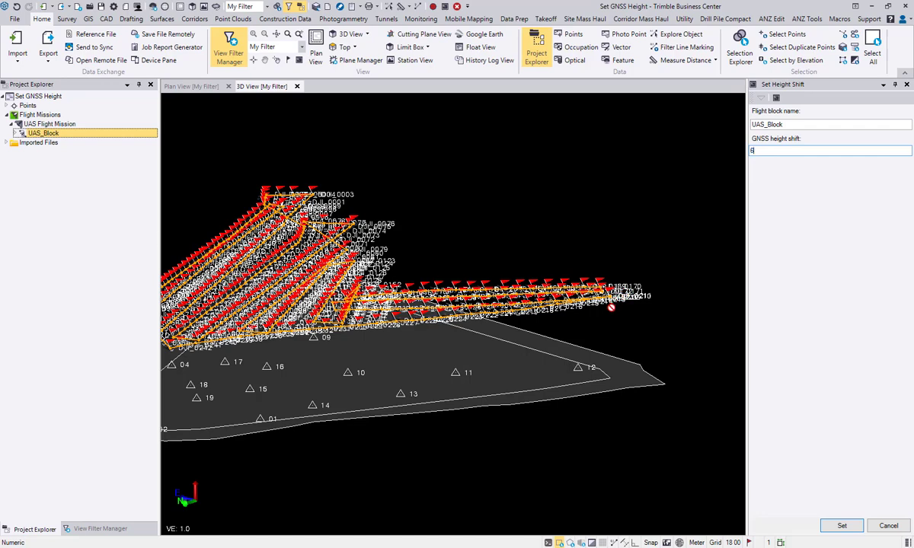
pyautogui.write('60')
pyautogui.click(841, 525)
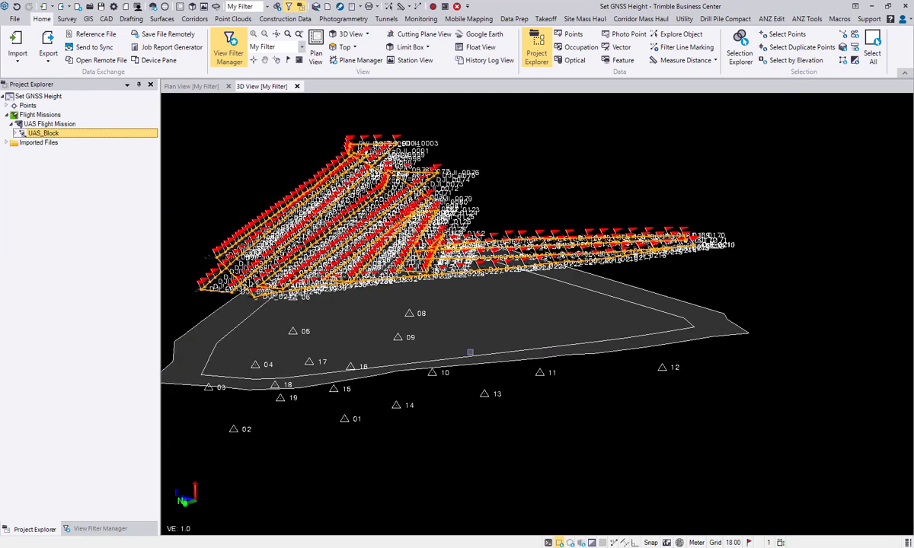
pyautogui.moveTo(442, 401); pyautogui.dragTo(390, 376, button='right')
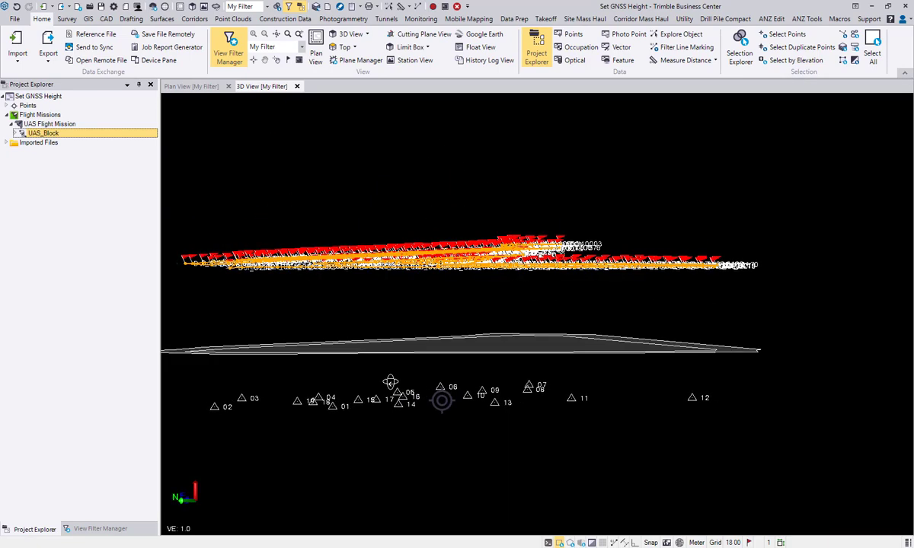
# Set the GNSS height shift of UAS_Block to 37 m and compare the ground plane with the control points
pyautogui.rightClick(43, 134)
pyautogui.click(66, 141)
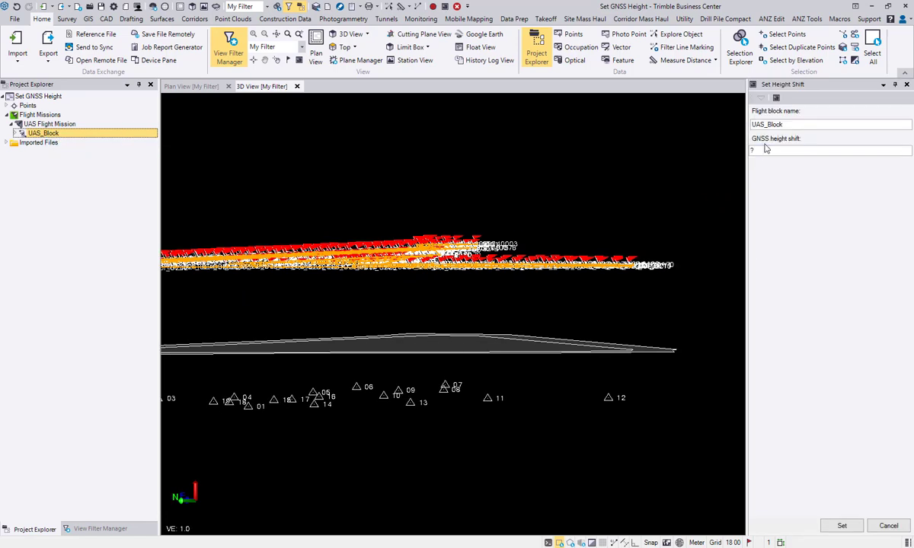
pyautogui.write('37')
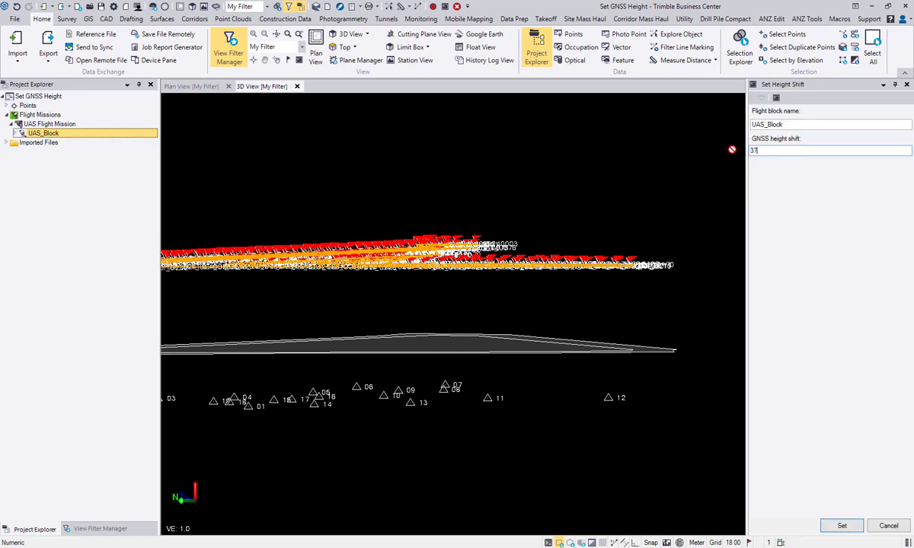
pyautogui.click(841, 526)
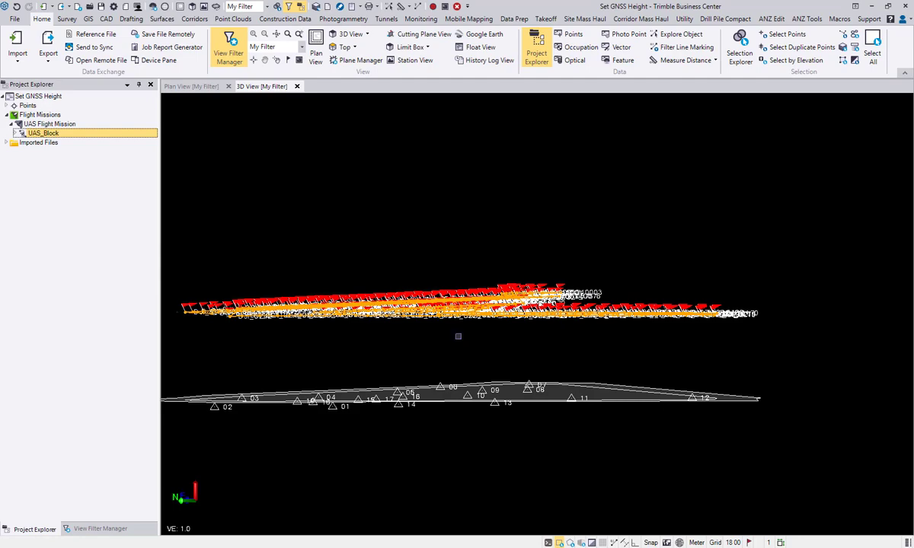
pyautogui.moveTo(457, 346)
pyautogui.mouseDown(button='middle')
pyautogui.moveTo(532, 345)
pyautogui.moveTo(423, 347)
pyautogui.mouseUp(button='middle')
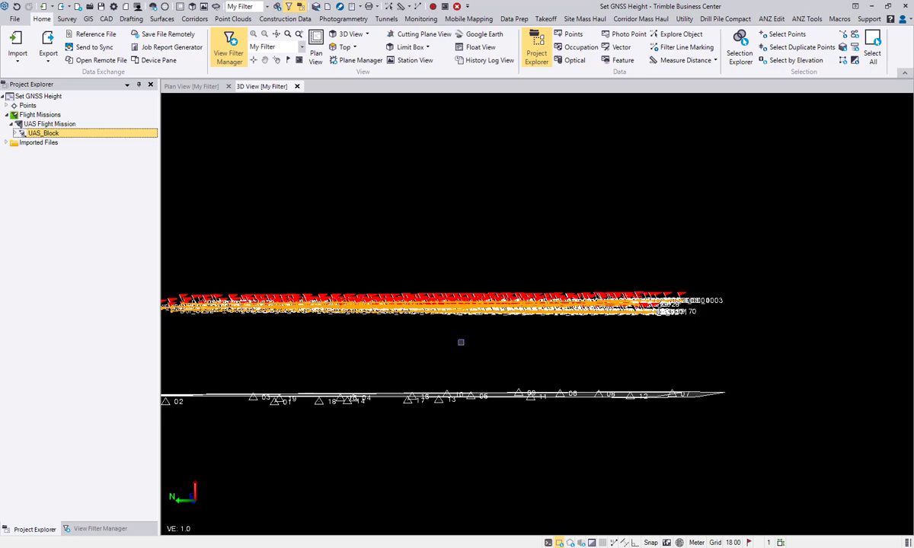
# Review the flag messages of the photo stations in an enlarged flags list and close the list
pyautogui.click(342, 20)
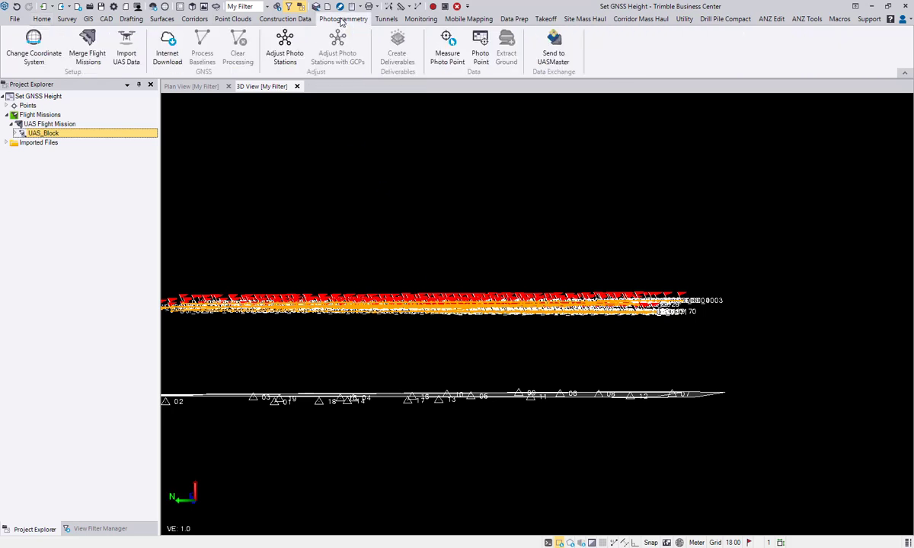
pyautogui.click(278, 43)
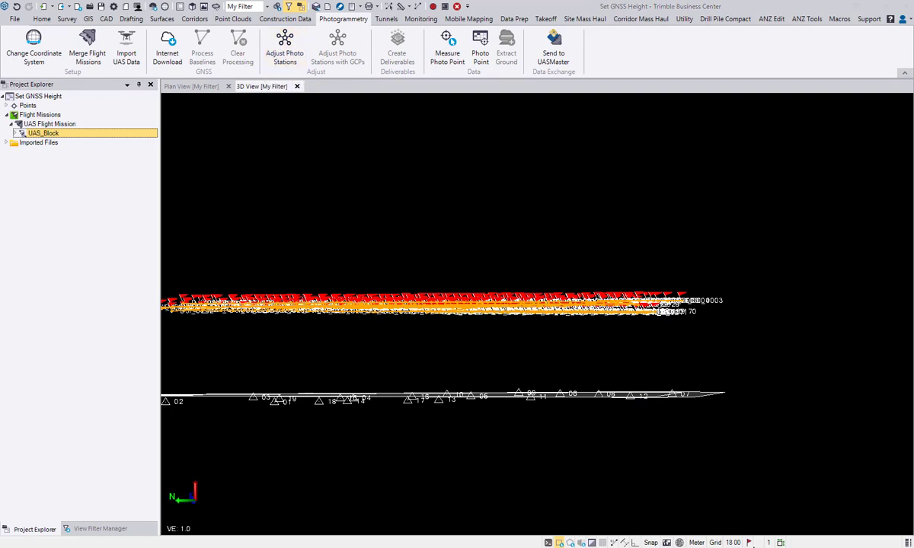
pyautogui.click(749, 542)
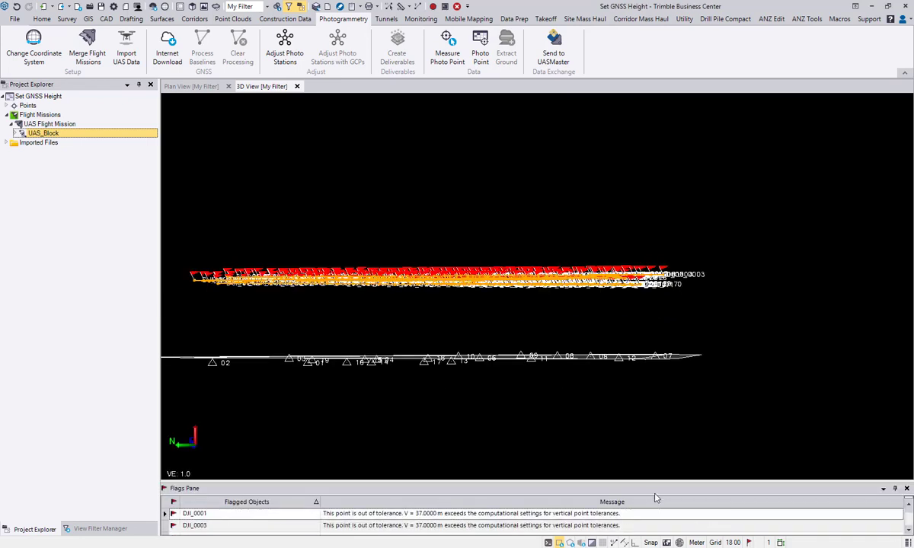
pyautogui.moveTo(654, 480); pyautogui.dragTo(663, 390)
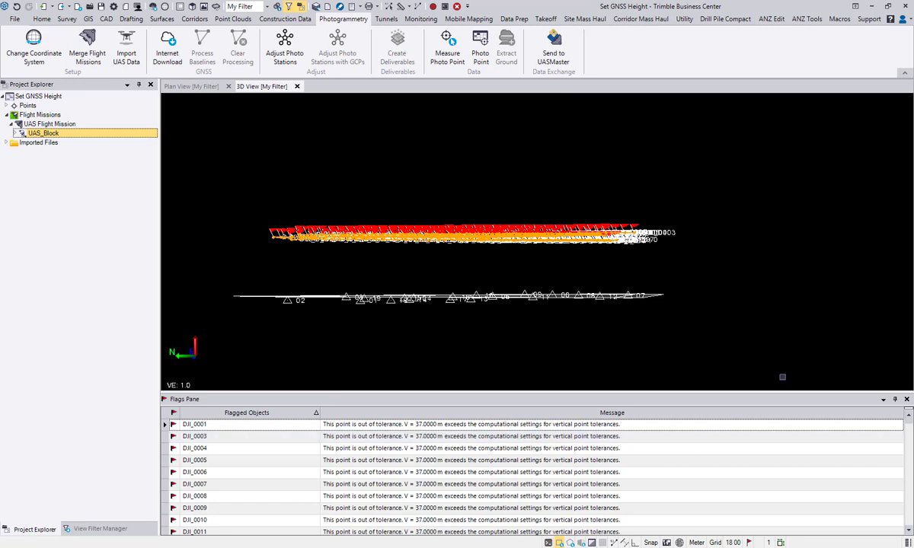
pyautogui.click(906, 401)
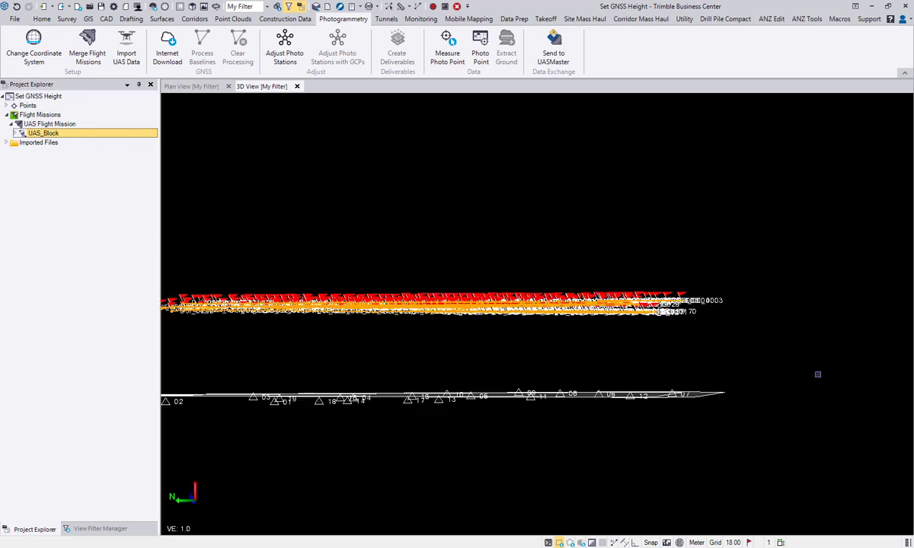
# Run the relative photo station adjustment for UAS Flight Mission
pyautogui.click(284, 45)
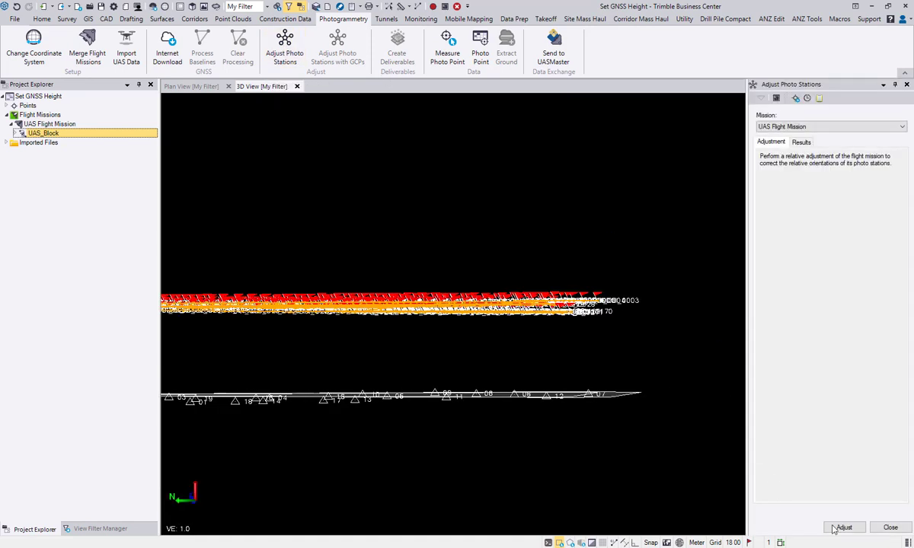
pyautogui.click(844, 528)
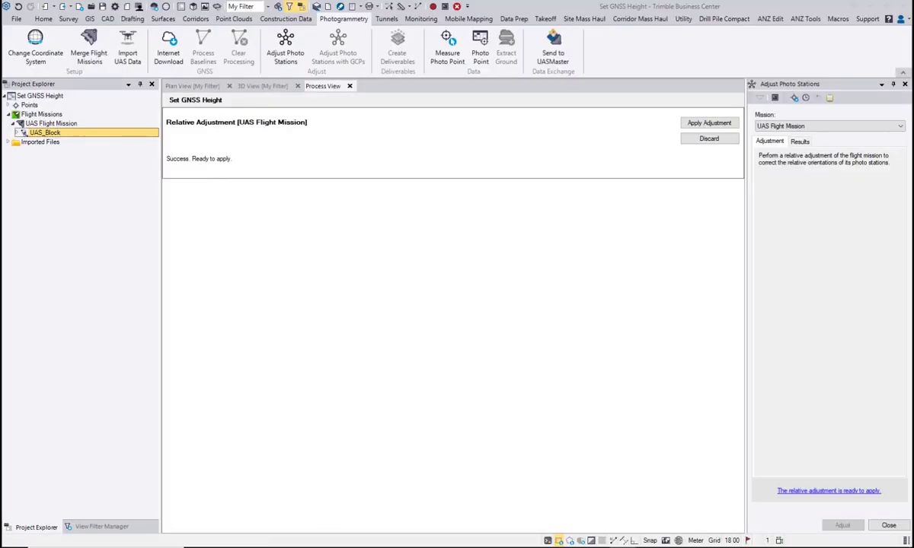
# Apply the relative adjustment of UAS Flight Mission and open the Flight Mission Adjustment Report
pyautogui.click(706, 123)
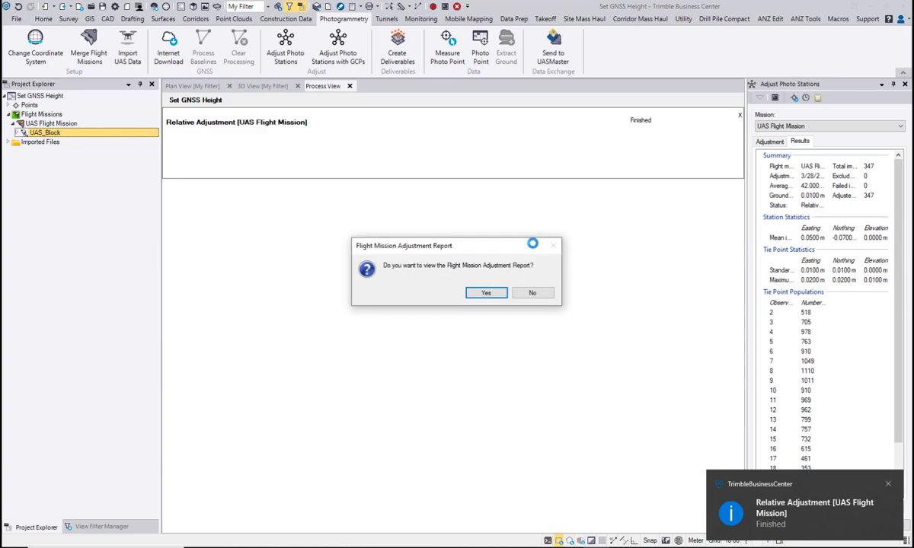
pyautogui.click(490, 295)
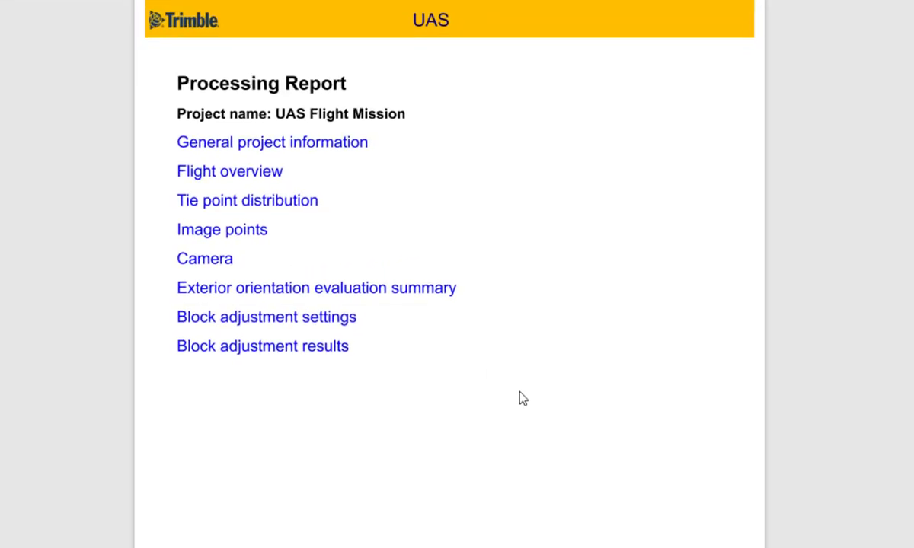
# Review the report's general project information, flight overview and tie point distribution
pyautogui.scroll(-5, 480, 337)
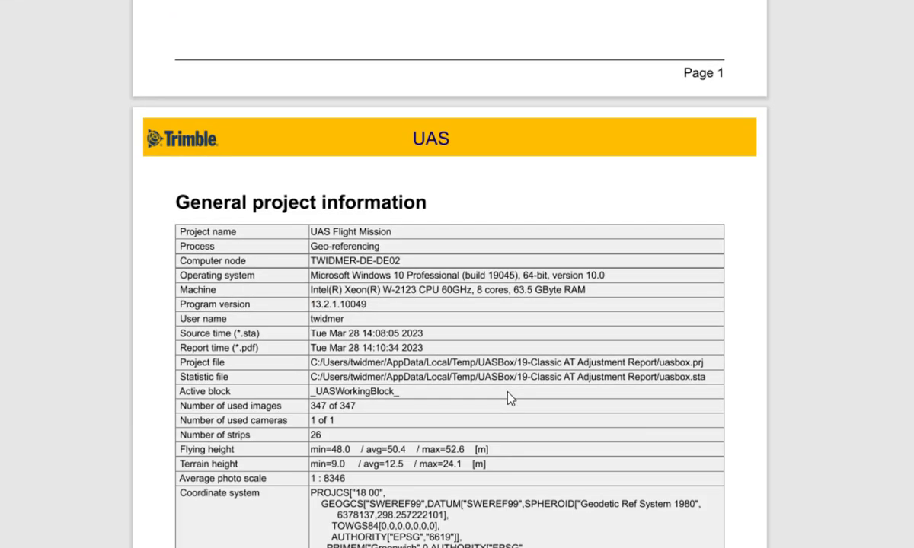
pyautogui.scroll(-3, 508, 399)
pyautogui.scroll(-1, 317, 228)
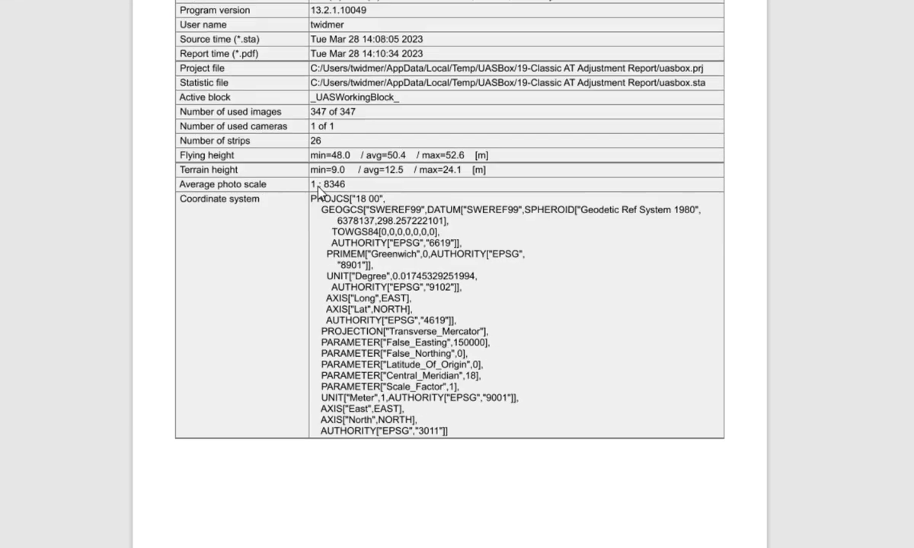
pyautogui.scroll(-10, 343, 275)
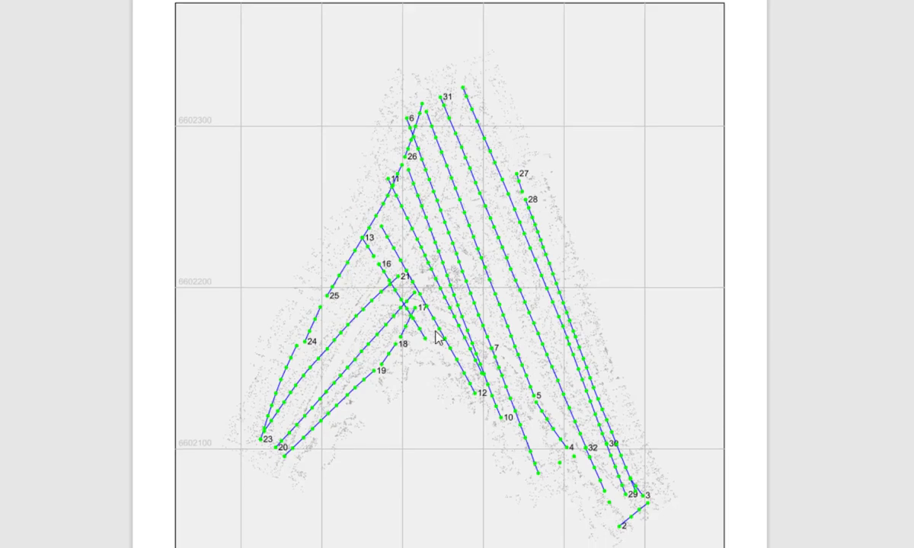
pyautogui.scroll(-15, 488, 324)
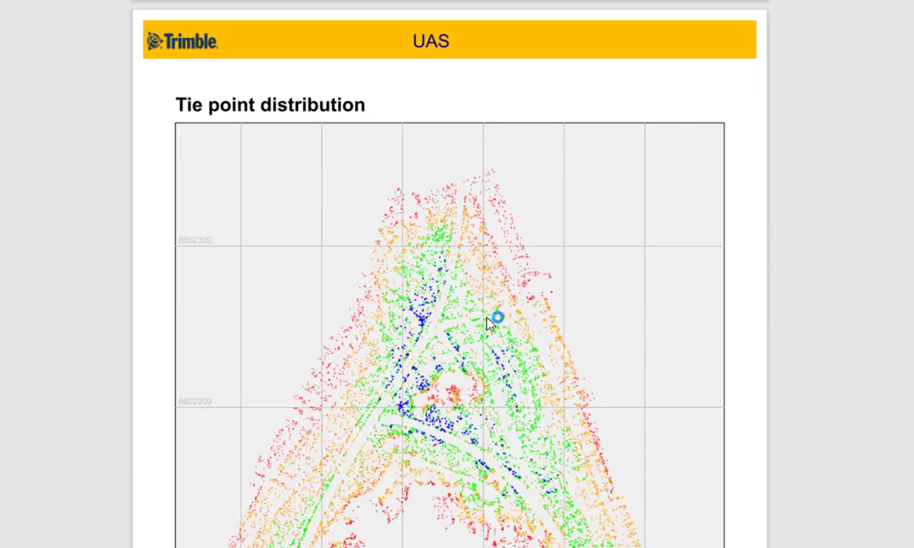
pyautogui.scroll(-15, 488, 322)
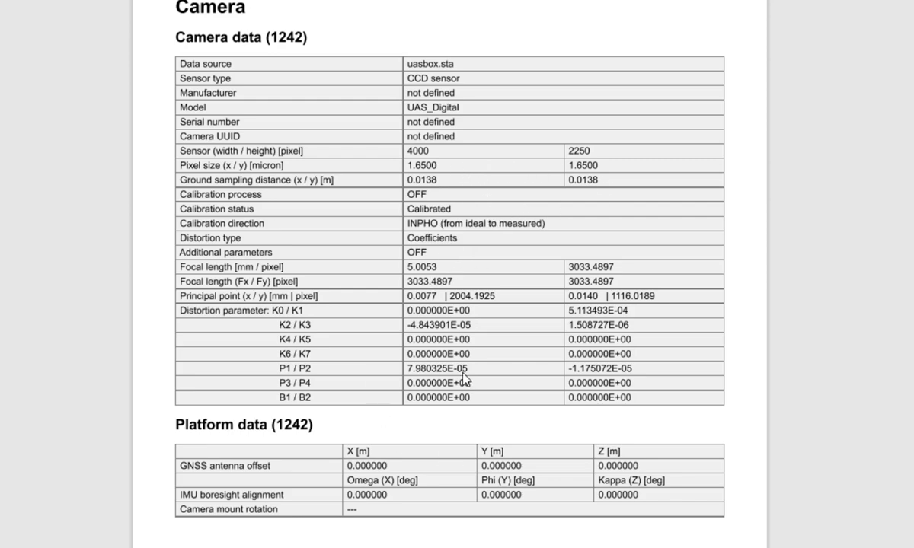
# Examine the camera data, principal point diagram and distortion tables in the adjustment report
pyautogui.scroll(-8, 481, 374)
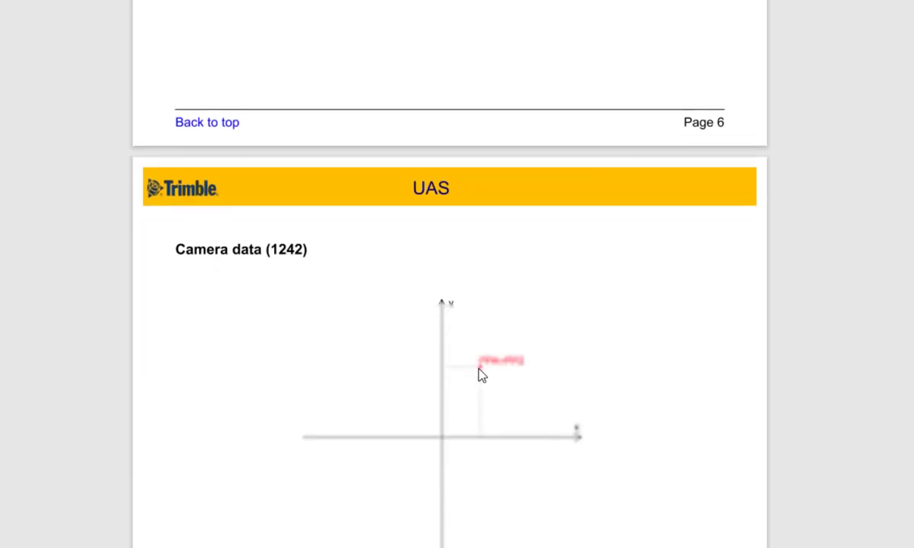
pyautogui.scroll(-8, 481, 374)
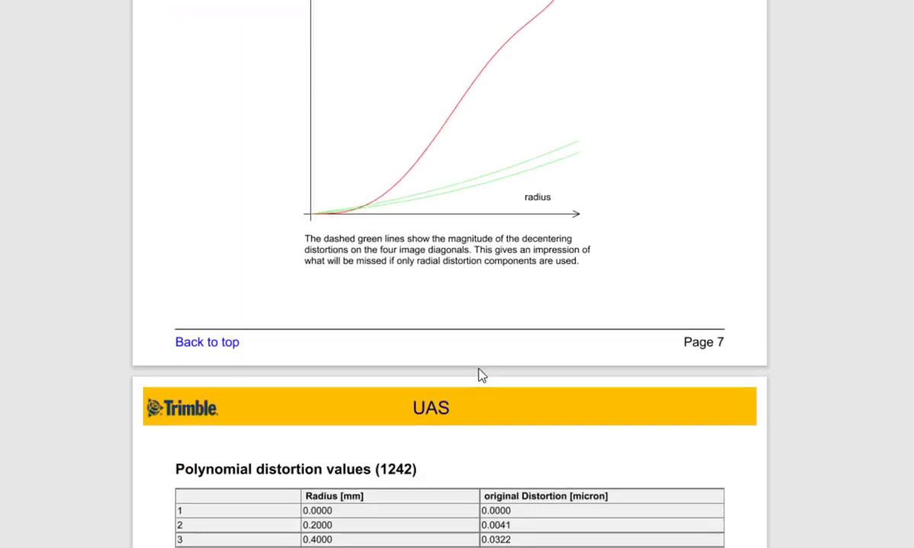
pyautogui.scroll(10, 480, 374)
pyautogui.scroll(5, 481, 374)
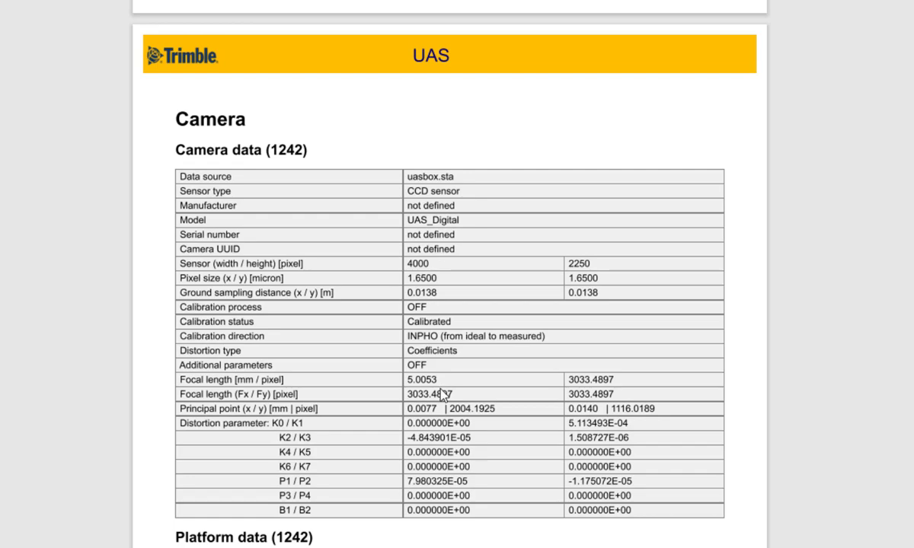
pyautogui.scroll(-8, 442, 386)
pyautogui.scroll(-2, 450, 304)
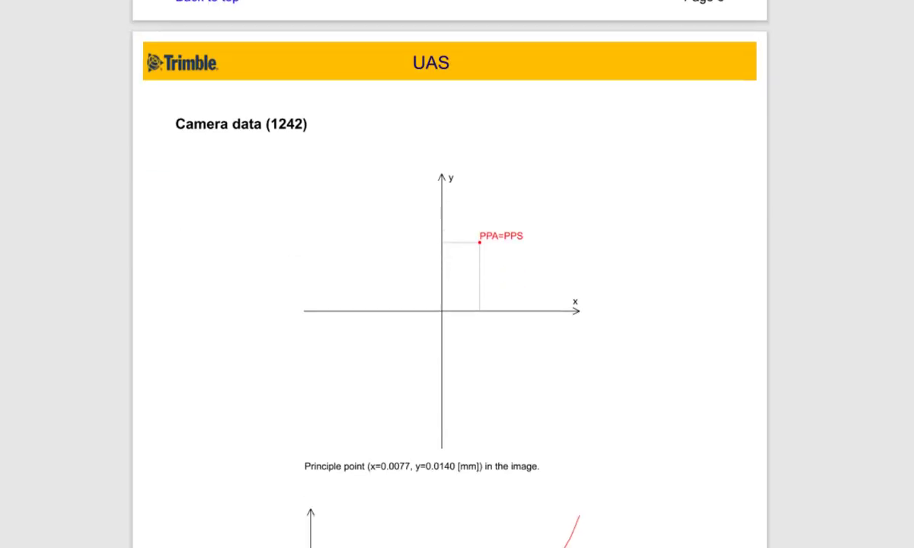
pyautogui.scroll(-10, 449, 305)
pyautogui.scroll(-20, 450, 305)
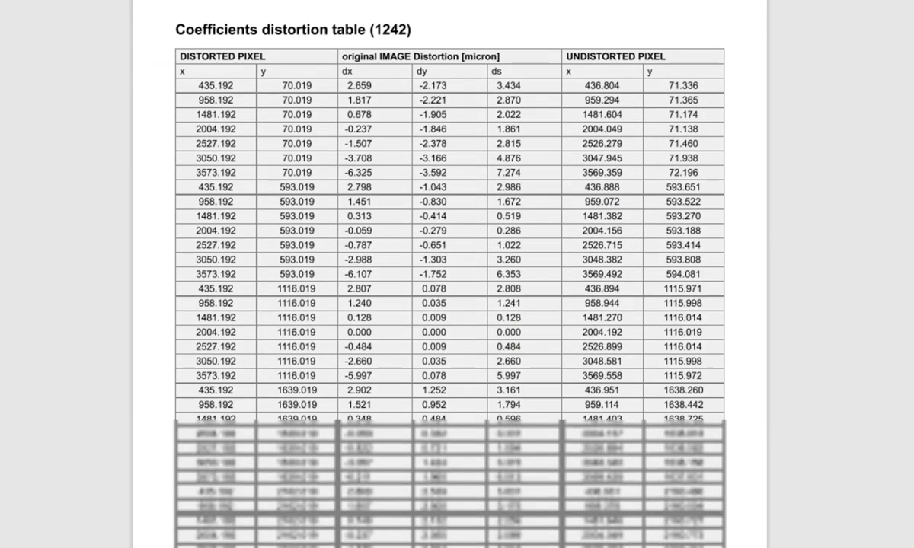
# Review the image residuals, tie point histogram, block adjustment settings and block adjustment results, and close the report
pyautogui.scroll(-10, 584, 510)
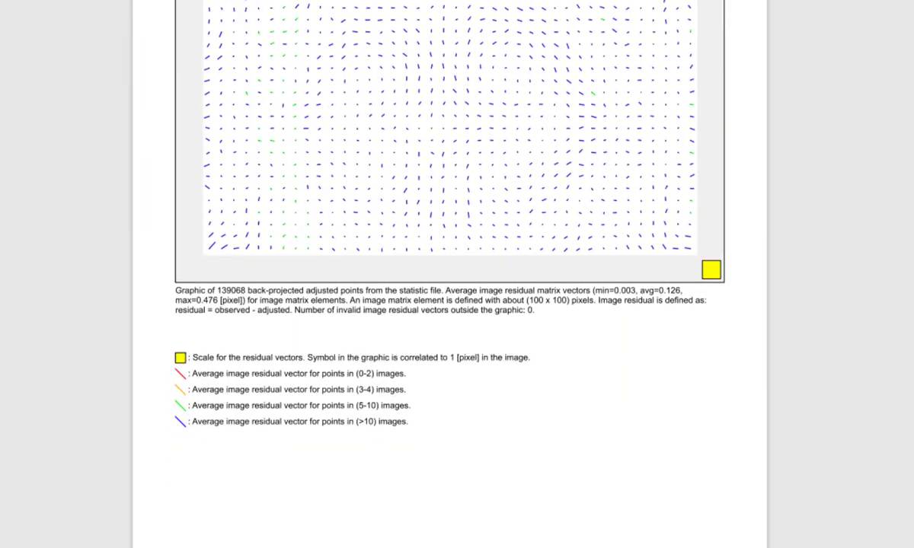
pyautogui.scroll(-15, 536, 465)
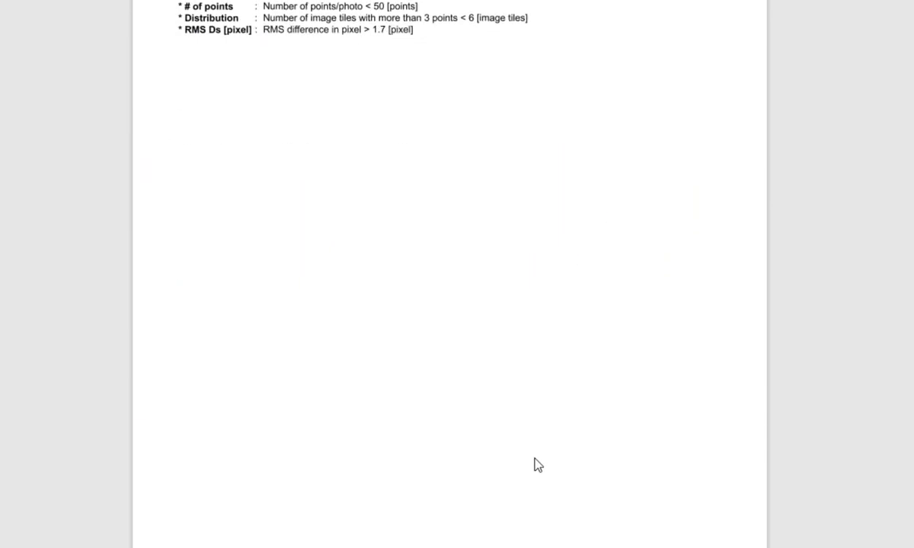
pyautogui.scroll(-5, 536, 465)
pyautogui.scroll(-15, 537, 464)
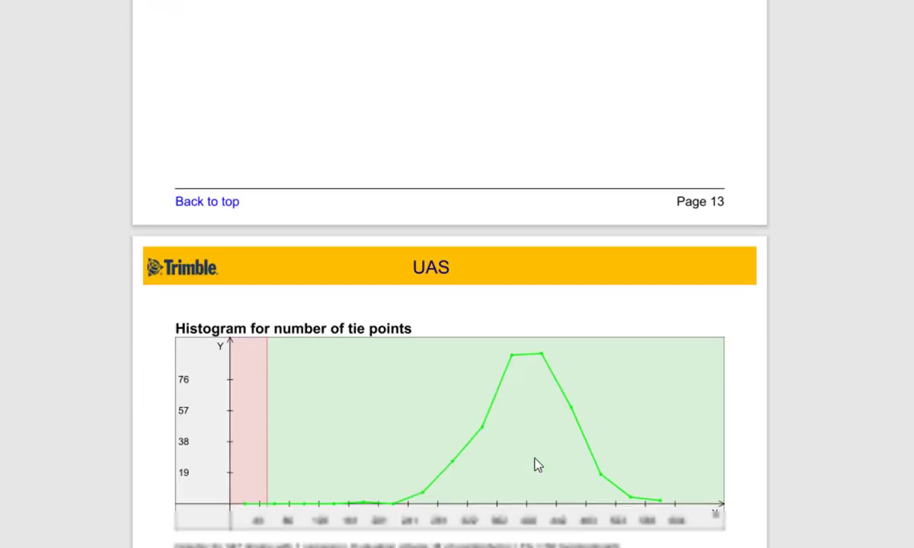
pyautogui.scroll(-15, 536, 464)
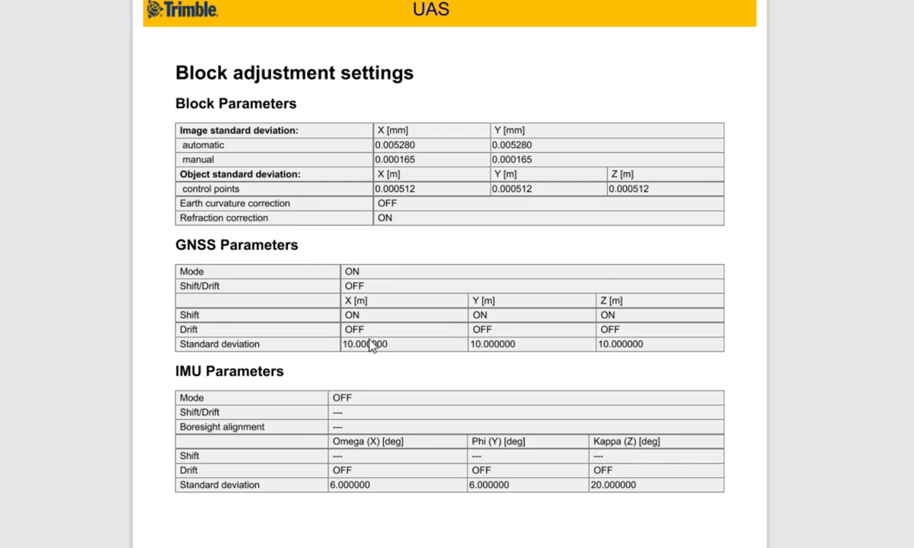
pyautogui.scroll(-8, 453, 346)
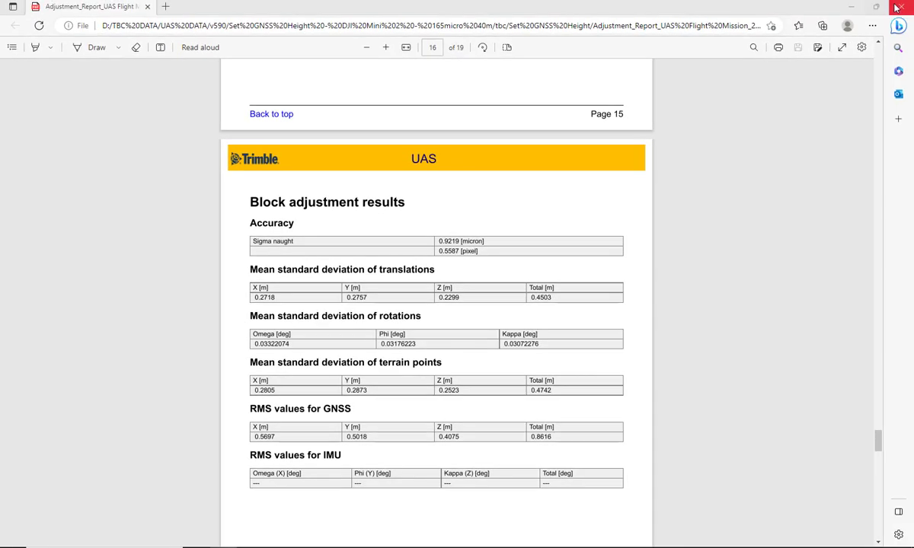
pyautogui.click(902, 4)
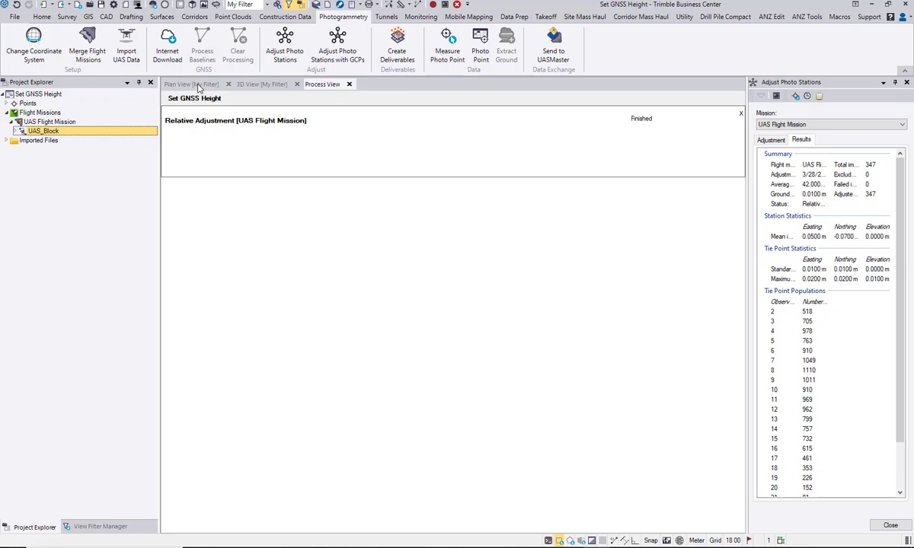
# Close the relative photo station adjustment and inspect the flight lines above the control points in 3D
pyautogui.click(888, 524)
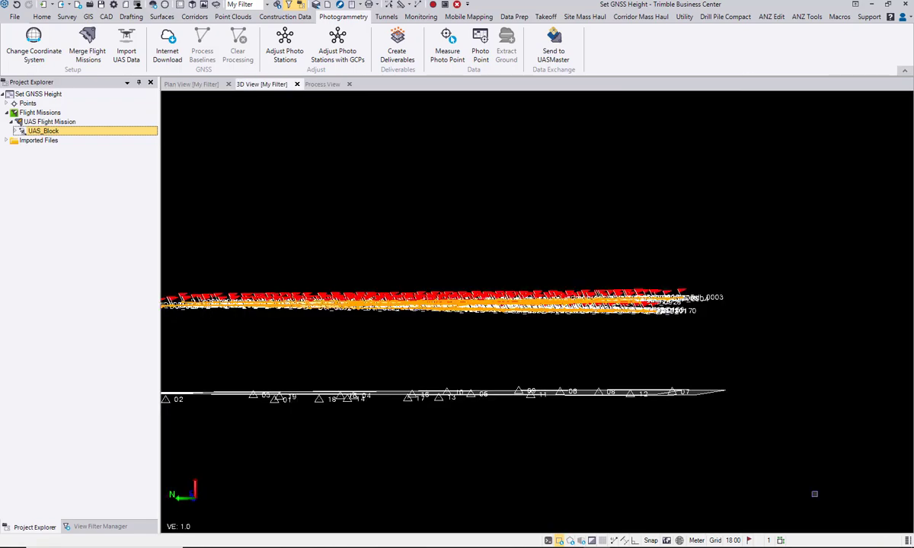
pyautogui.moveTo(373, 219); pyautogui.dragTo(476, 216, button='middle')
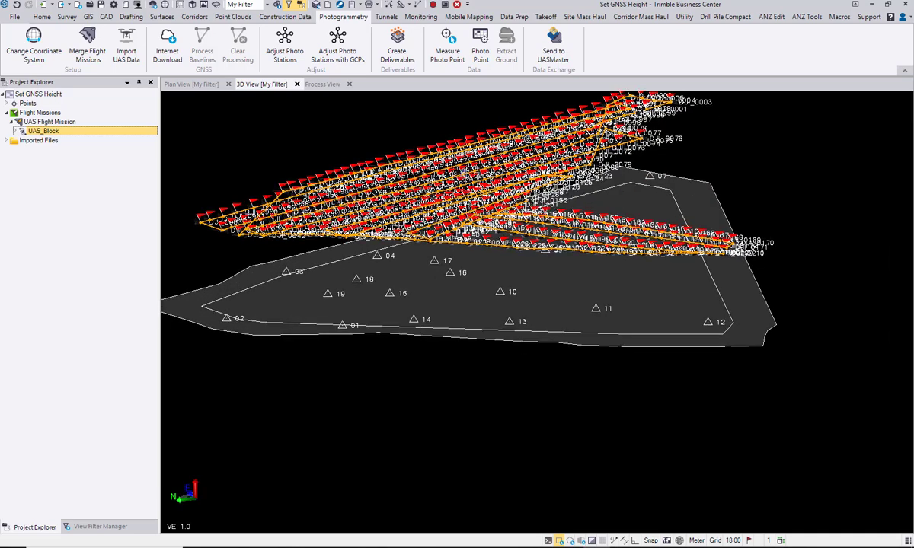
pyautogui.moveTo(463, 173)
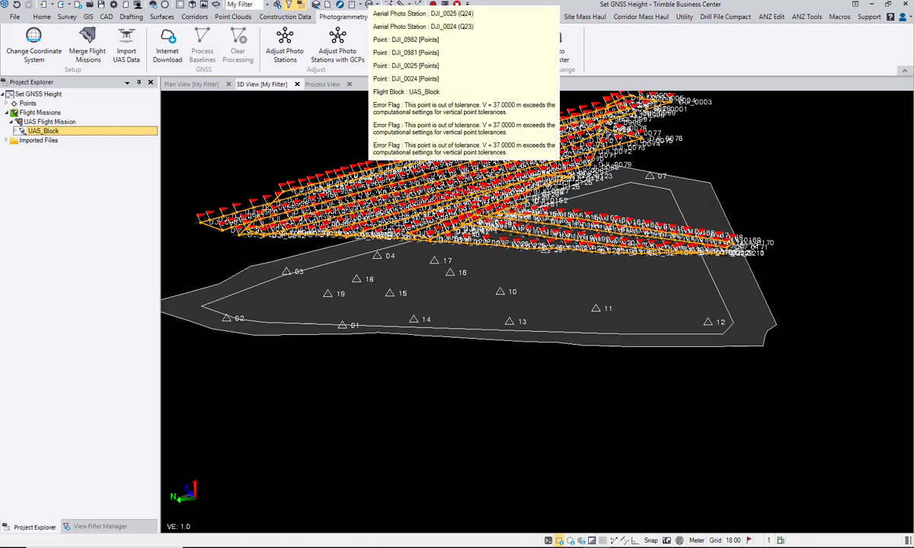
# Add point 01 as a control point for the absolute adjustment of UAS Flight Mission with GCPs
pyautogui.click(336, 50)
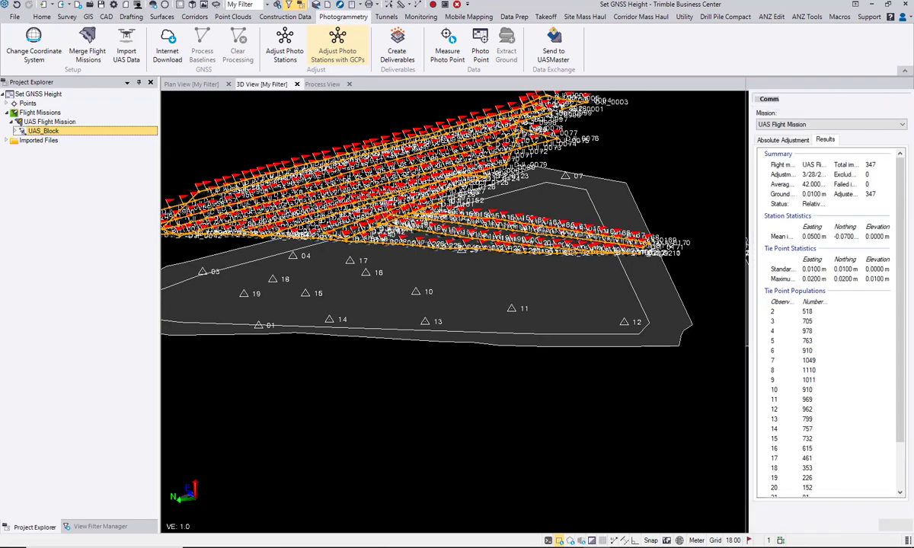
pyautogui.click(185, 84)
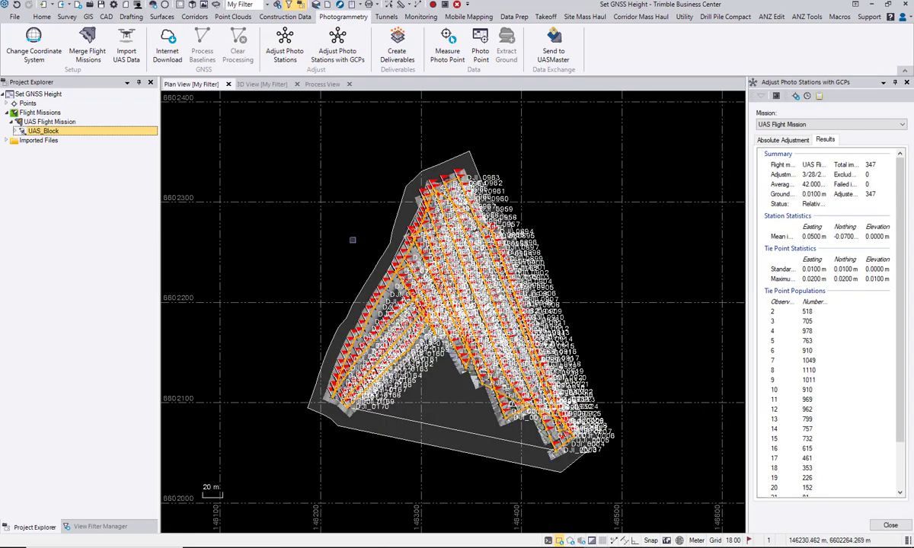
pyautogui.click(259, 84)
pyautogui.moveTo(494, 268); pyautogui.dragTo(478, 271, button='middle')
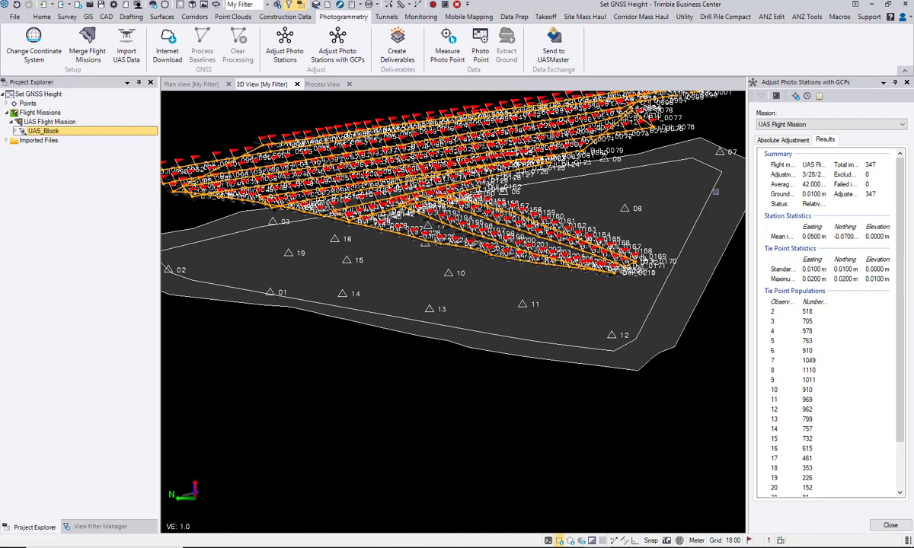
pyautogui.click(781, 139)
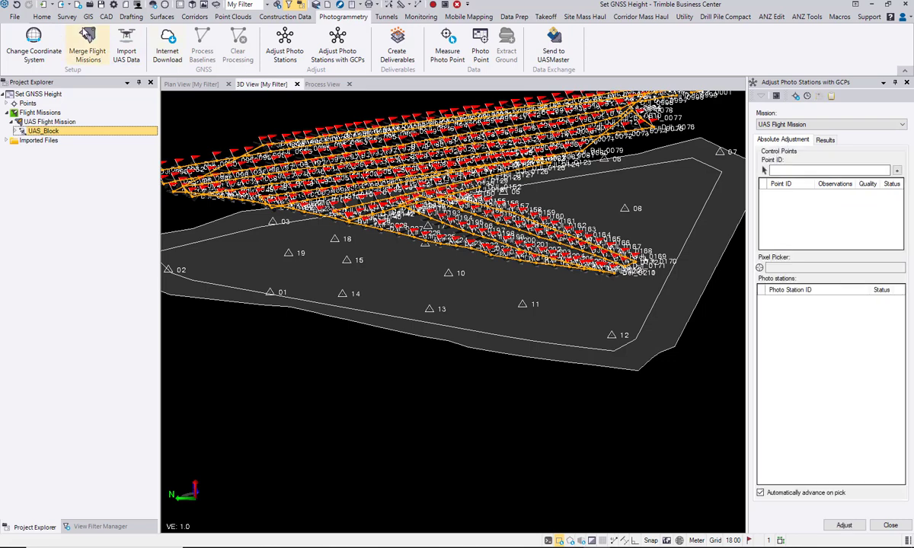
pyautogui.click(6, 104)
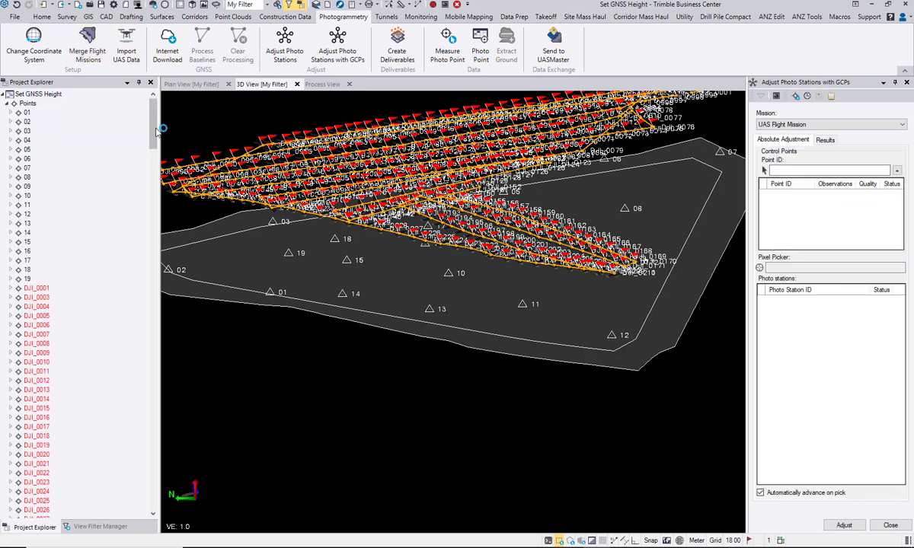
pyautogui.click(29, 111)
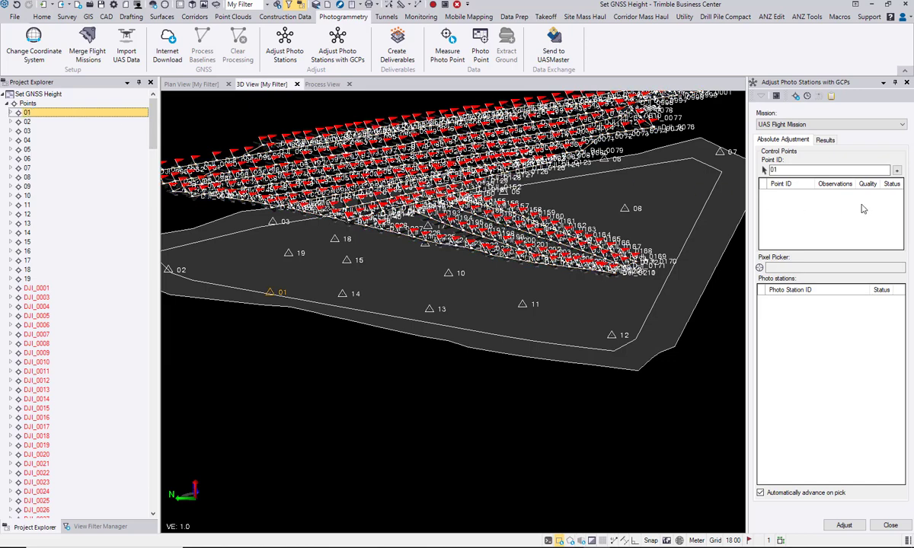
pyautogui.click(897, 170)
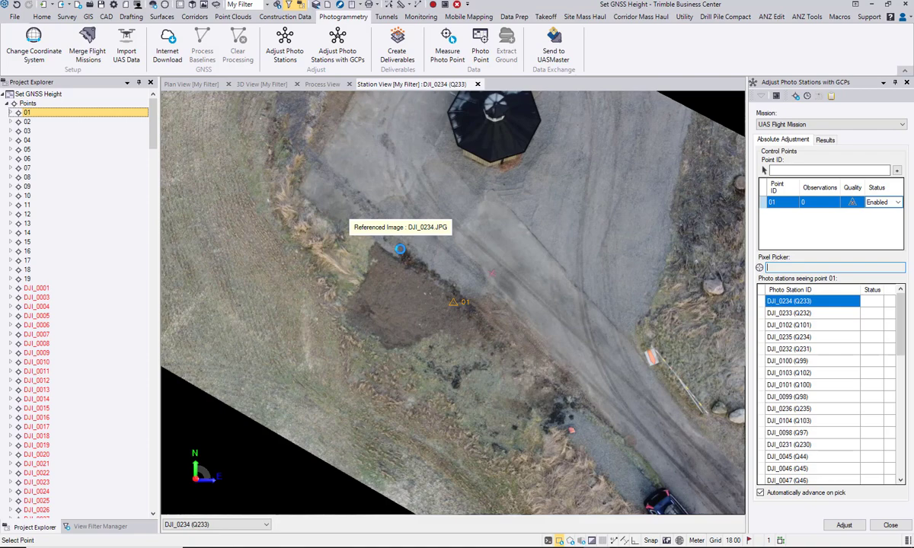
# Measure control point 01 at the centre of the pink ground cross in photo station DJI_0234
pyautogui.scroll(3, 487, 288)
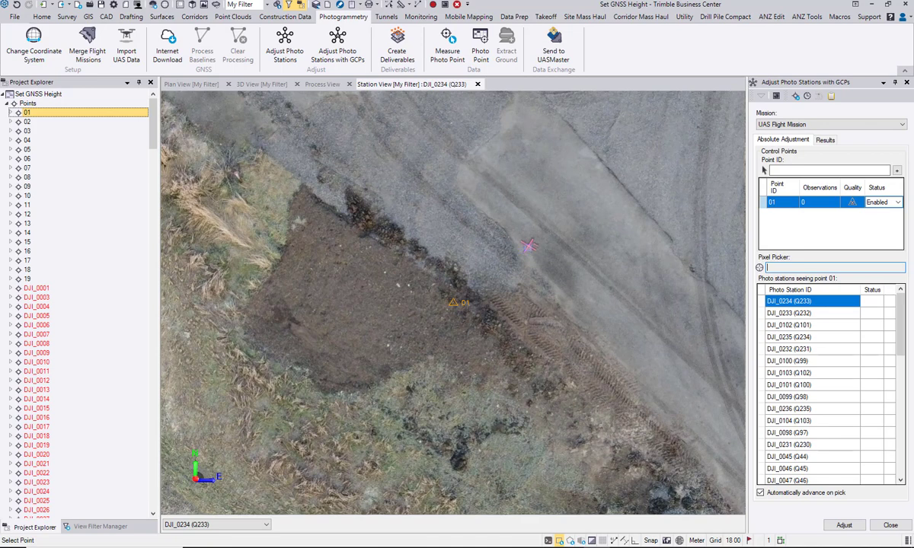
pyautogui.moveTo(528, 245)
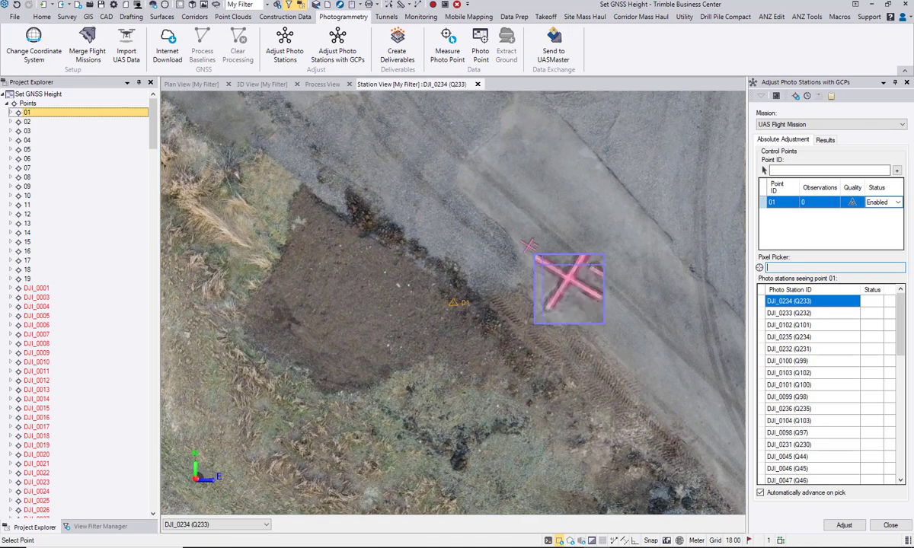
pyautogui.click(528, 246)
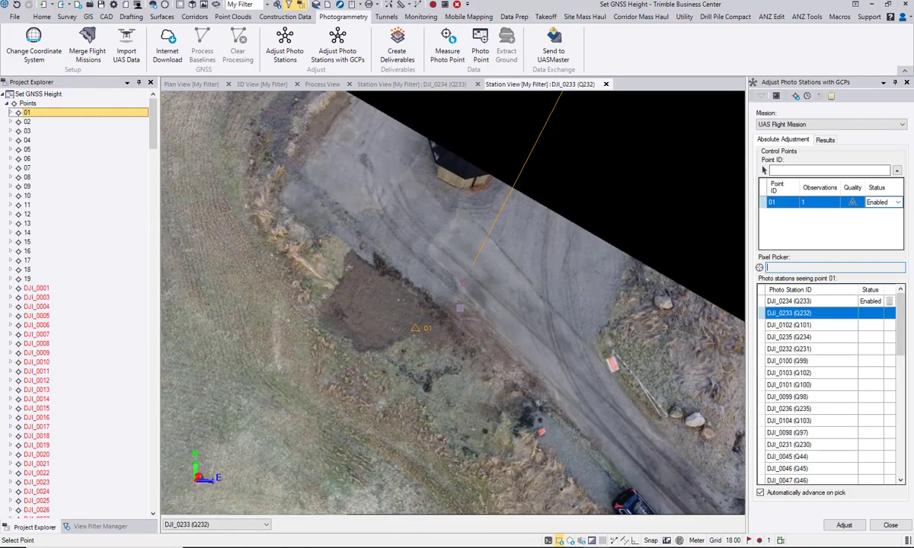
# Mark the centre of the pink cross for control point 01 in photo station DJI_0233
pyautogui.scroll(3, 460, 295)
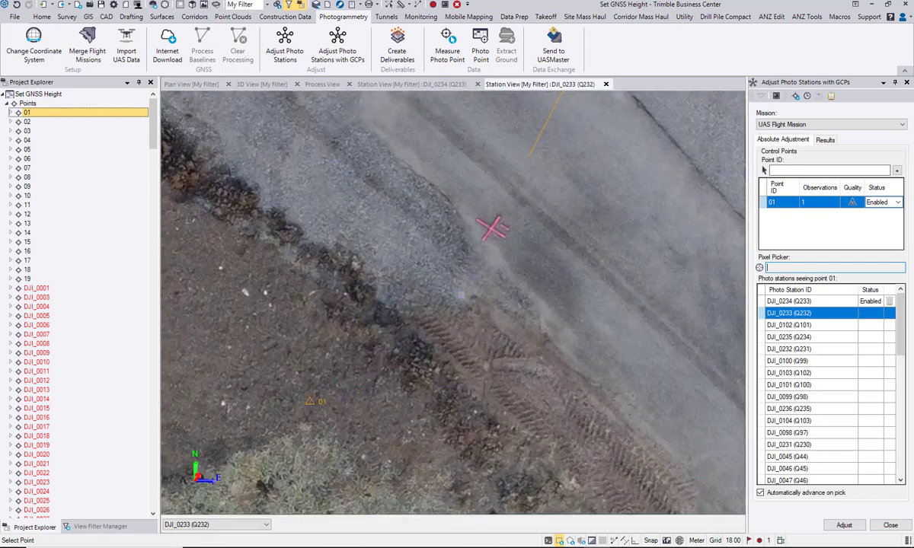
pyautogui.moveTo(461, 220)
pyautogui.click(492, 230)
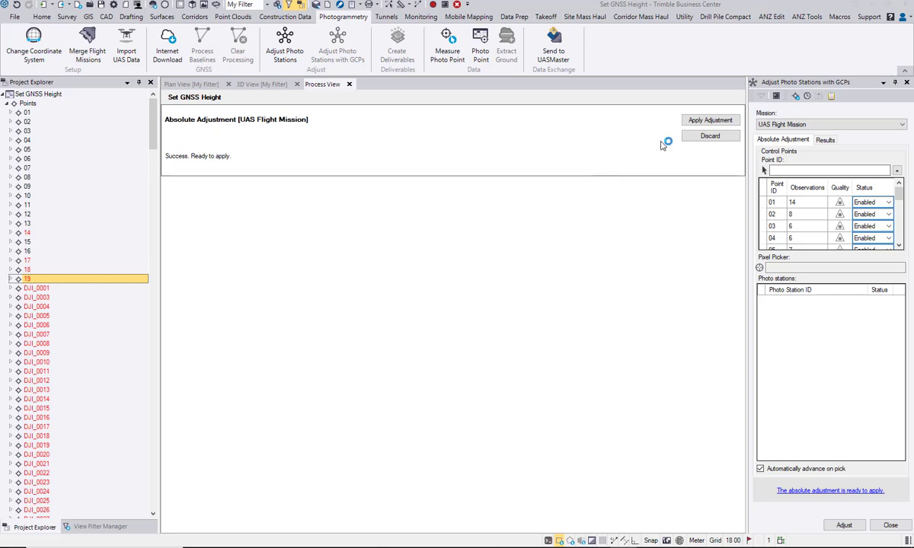
# Apply the absolute adjustment of UAS Flight Mission and open its adjustment report
pyautogui.click(695, 122)
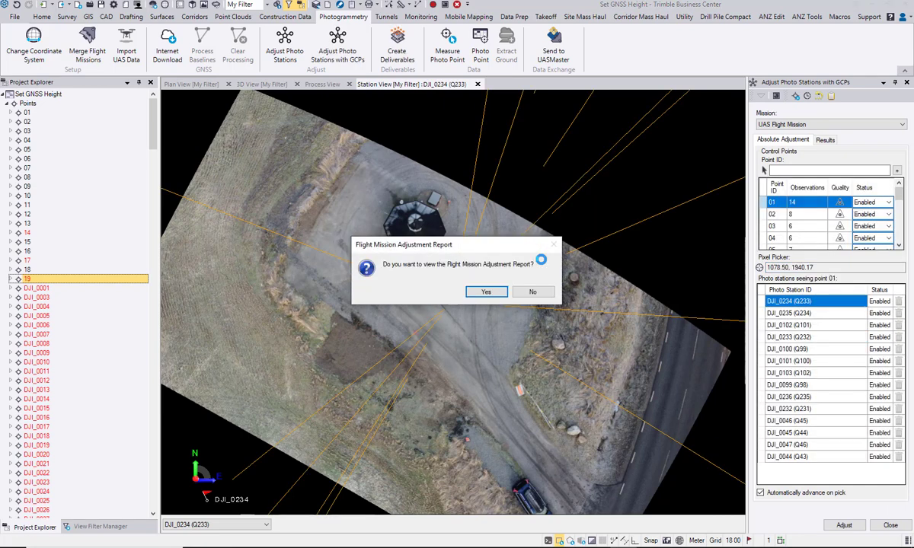
pyautogui.click(479, 290)
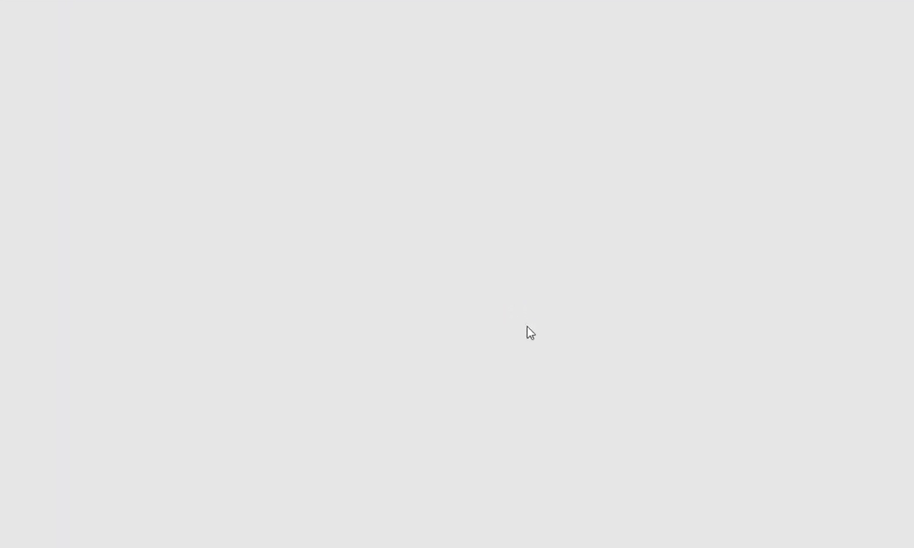
# Examine the adjustment report's project information, flight overview, image points, camera data, image residuals and exterior orientation evaluation
pyautogui.scroll(-15, 539, 343)
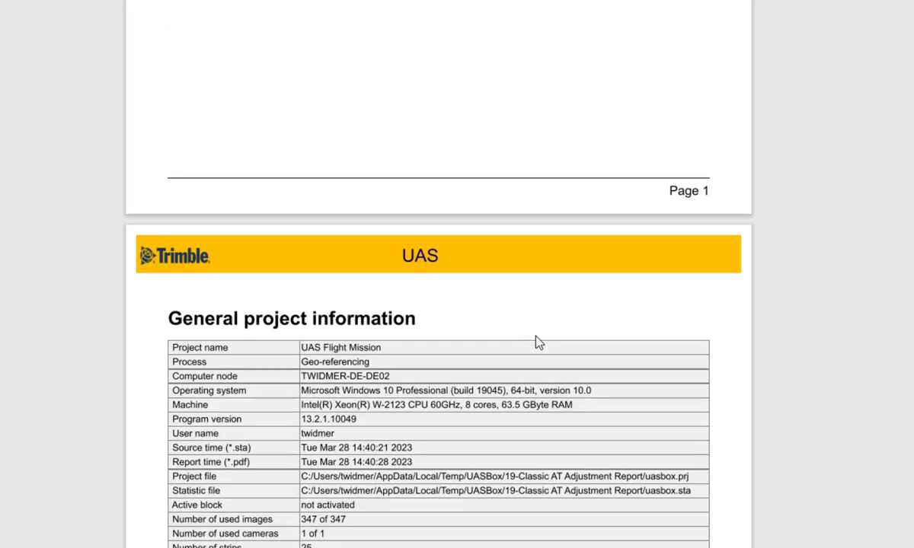
pyautogui.scroll(-15, 538, 342)
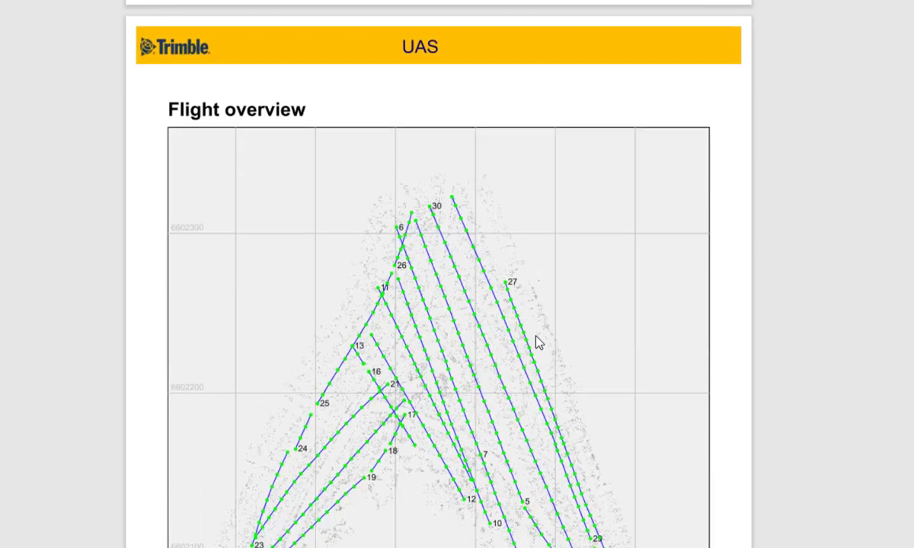
pyautogui.scroll(-15, 538, 342)
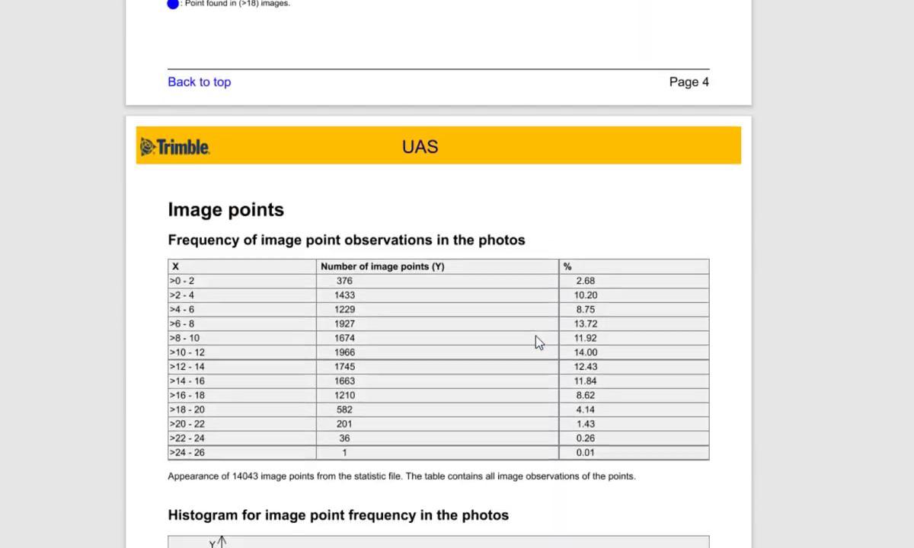
pyautogui.scroll(-3, 517, 355)
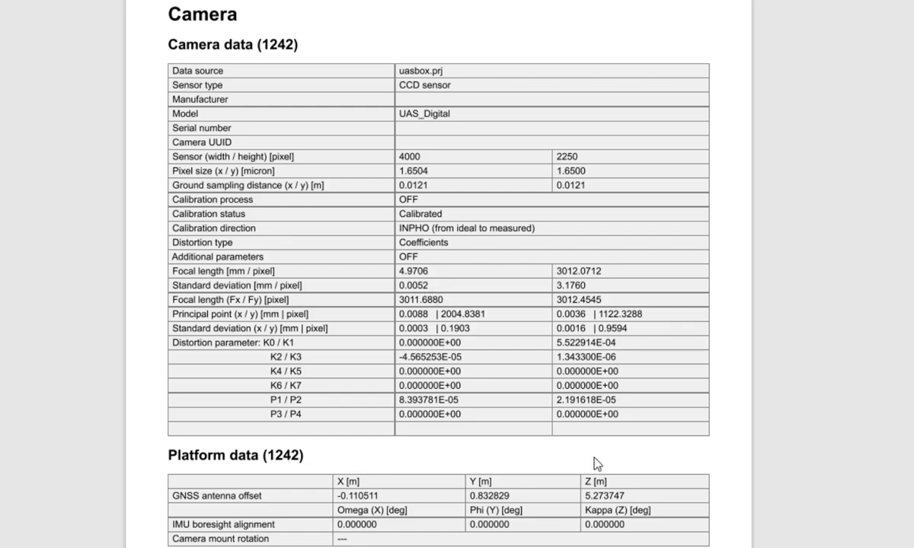
pyautogui.scroll(-10, 578, 466)
pyautogui.scroll(-20, 578, 471)
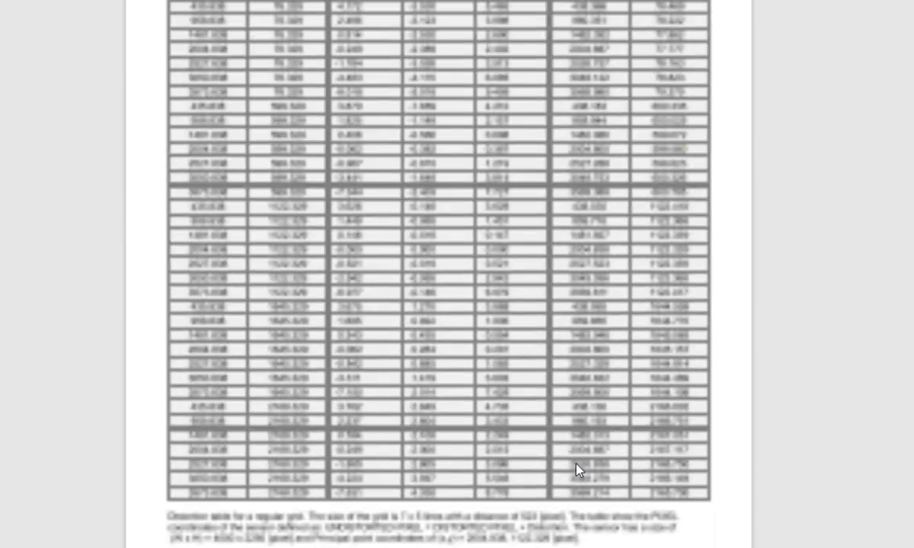
pyautogui.scroll(-6, 579, 470)
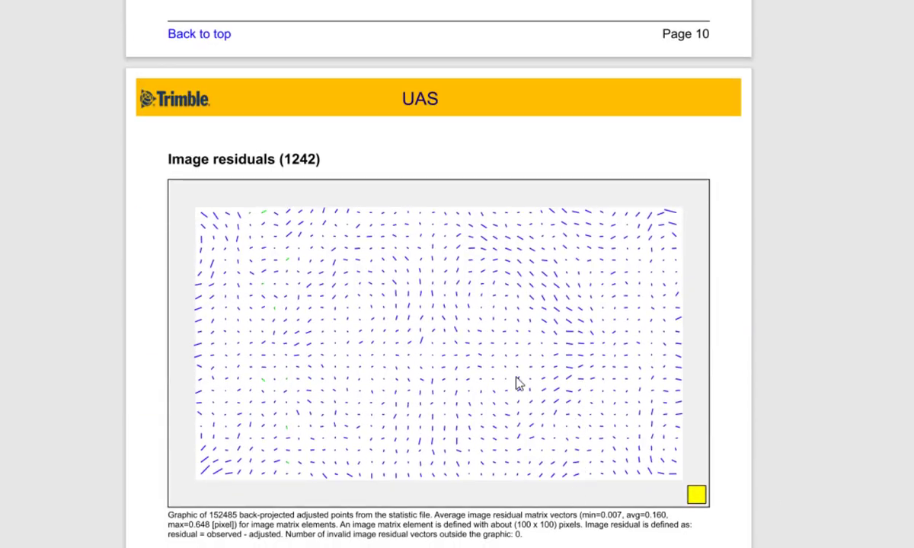
pyautogui.scroll(-20, 626, 446)
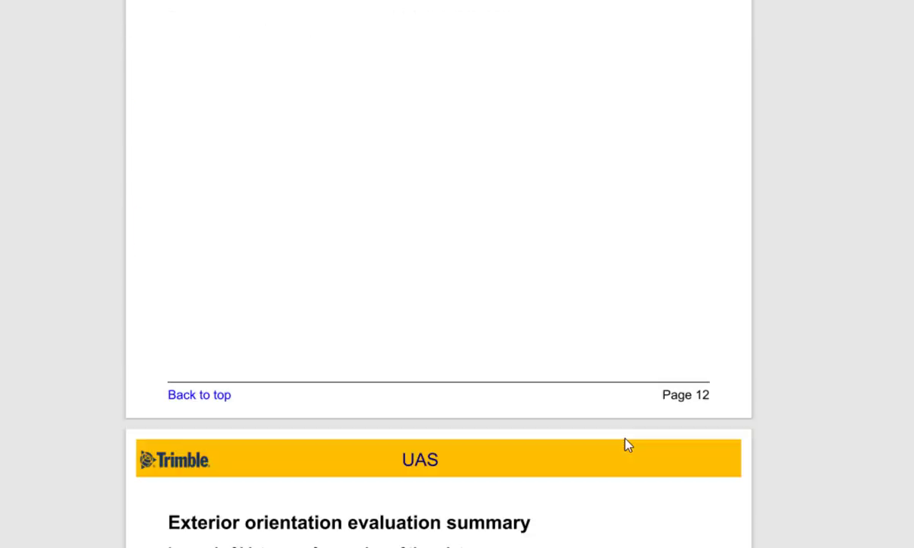
pyautogui.scroll(-15, 626, 445)
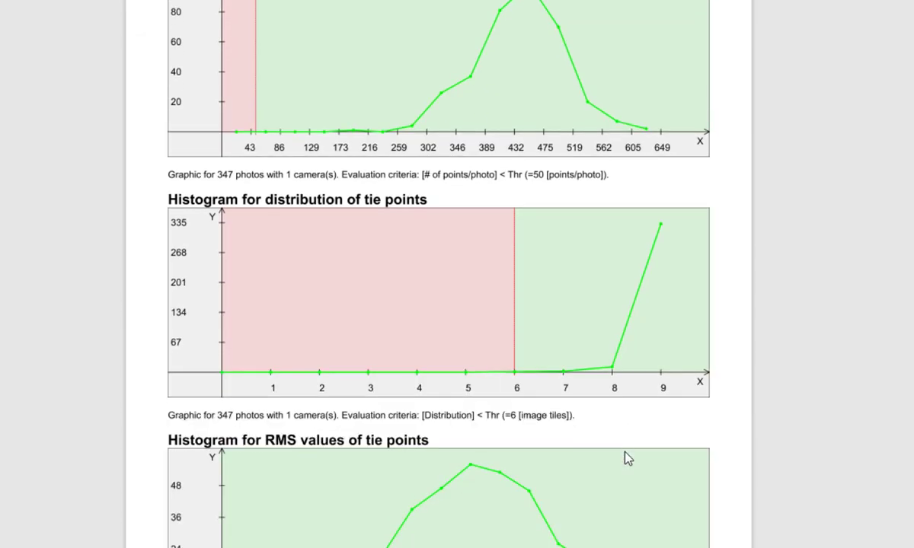
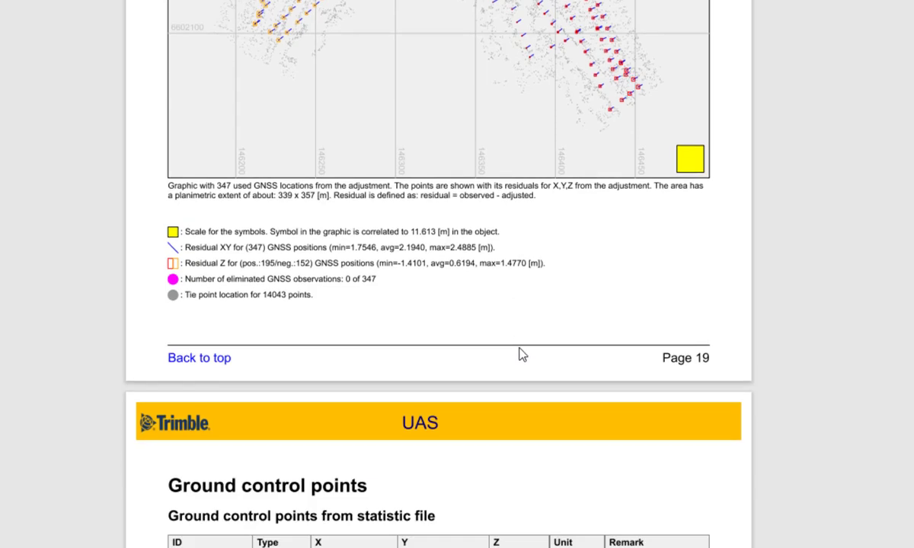
# Examine the ground control point and check point residual tables and graphics in the adjustment report
pyautogui.scroll(-1, 359, 234)
pyautogui.scroll(-6, 377, 315)
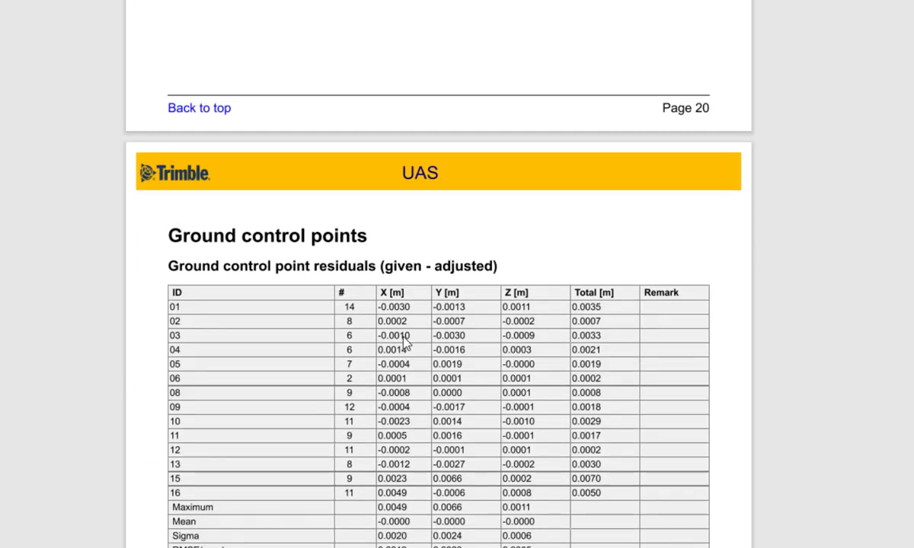
pyautogui.scroll(-3, 376, 312)
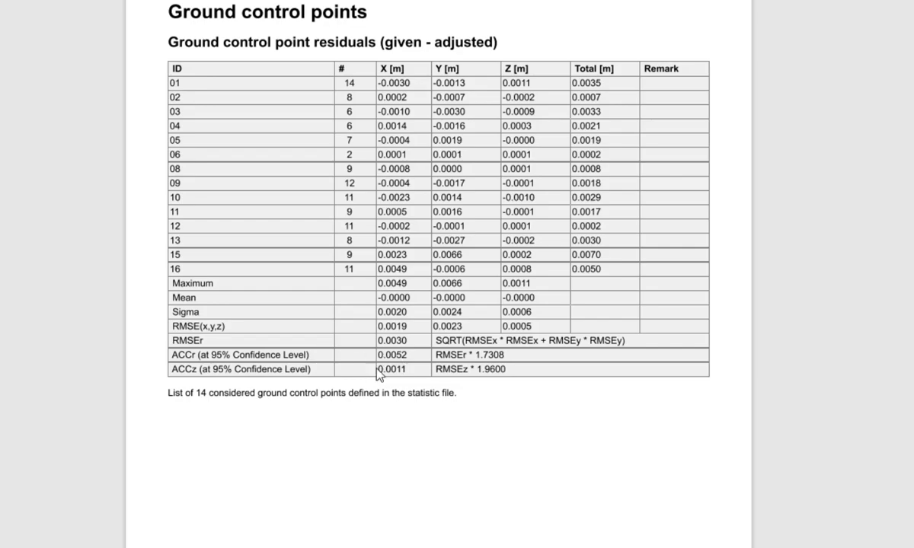
pyautogui.scroll(-10, 380, 358)
pyautogui.scroll(-12, 359, 379)
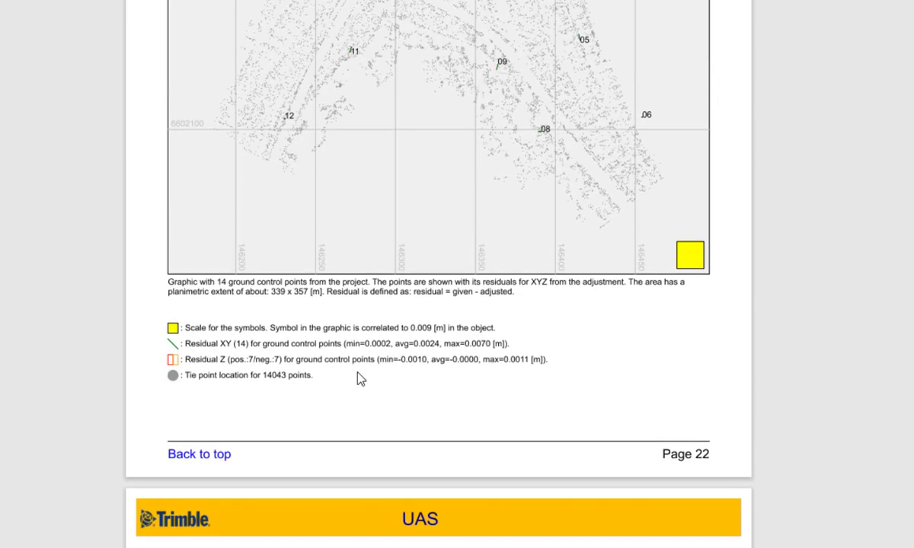
pyautogui.scroll(-10, 359, 379)
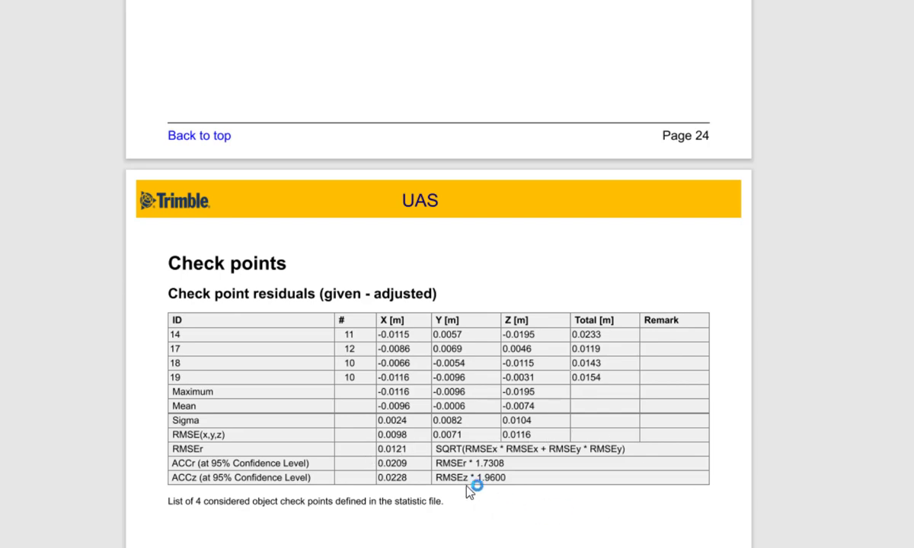
pyautogui.scroll(-15, 593, 419)
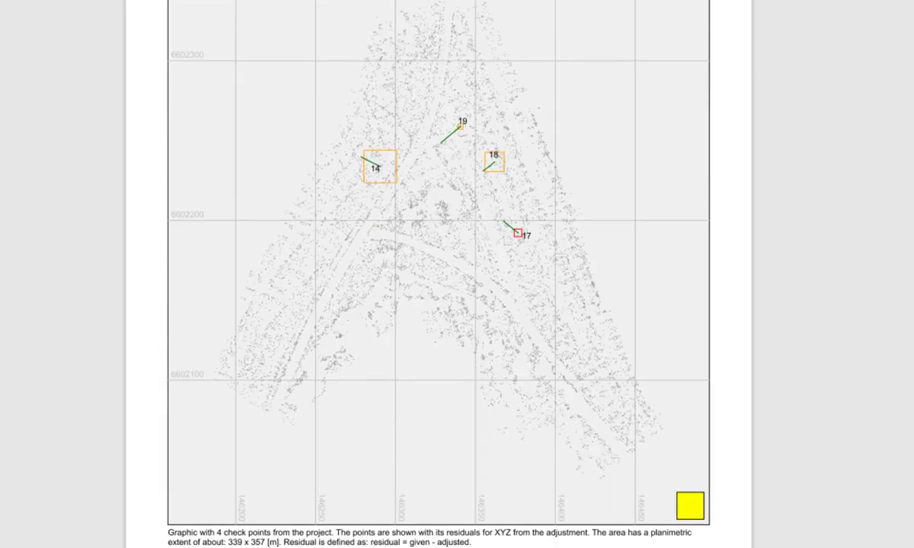
pyautogui.scroll(-1, 895, 351)
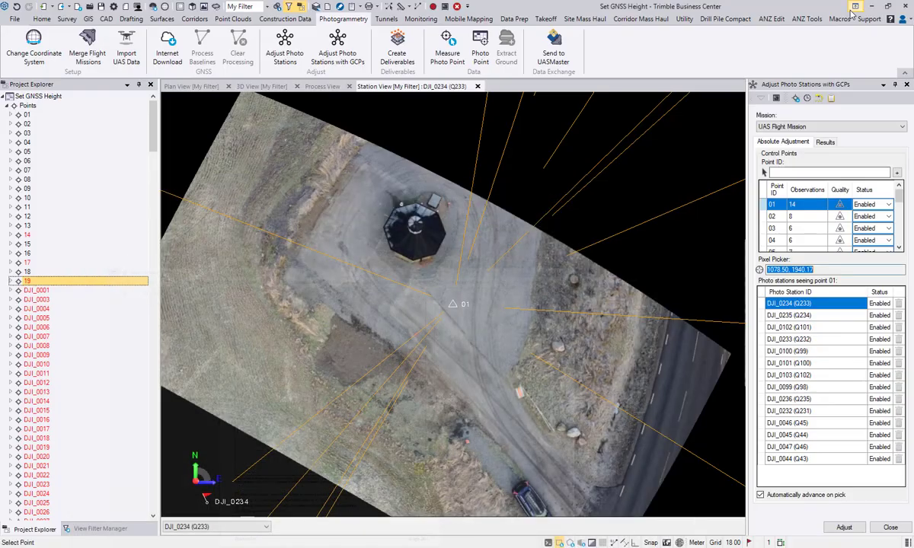
# Close the GCP adjustment command, open Create Deliverables for UAS Flight Mission, and replace the DJI_0234 station view with the plan view
pyautogui.click(883, 527)
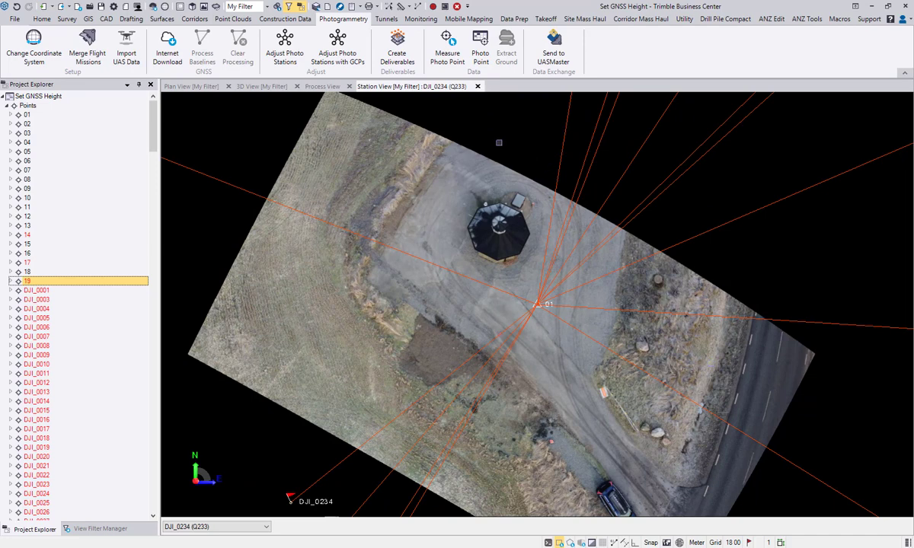
pyautogui.click(396, 47)
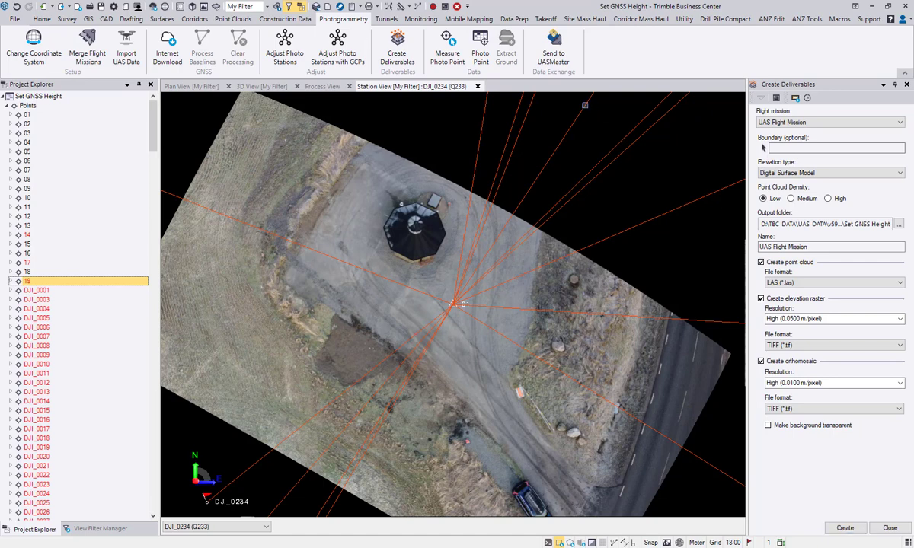
pyautogui.click(477, 86)
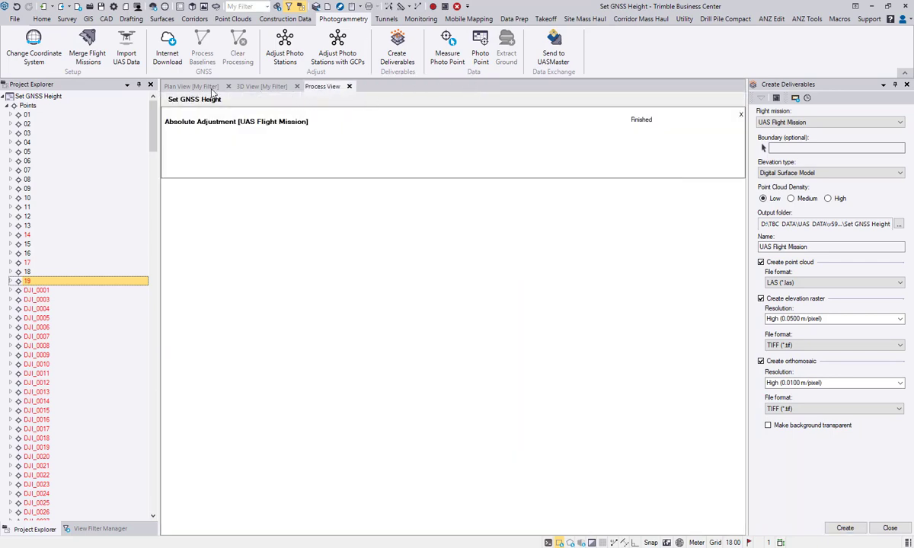
pyautogui.click(186, 86)
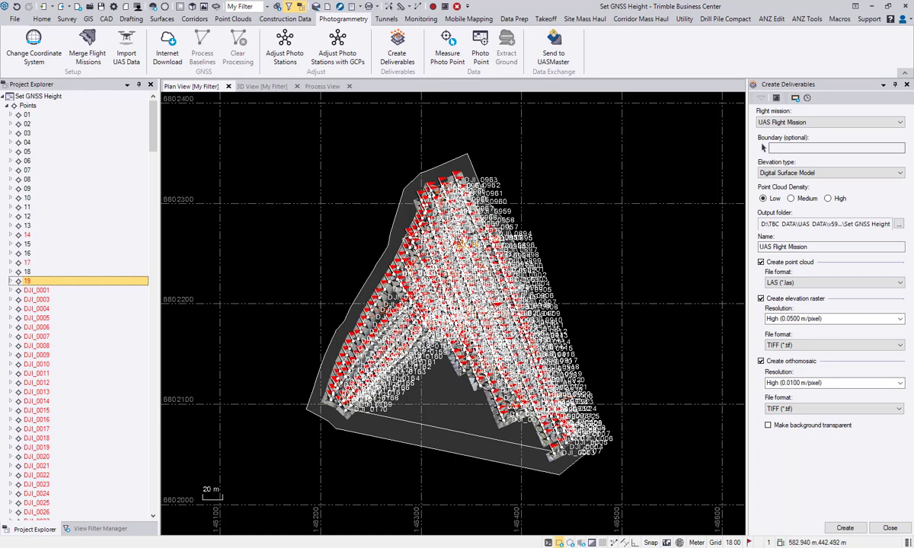
# Switch to File Explorer, browse up to the v590 data folder and select the Set GNSS Quality - Freefly Astro SONY 7RM4A dataset folder
pyautogui.click(236, 484)
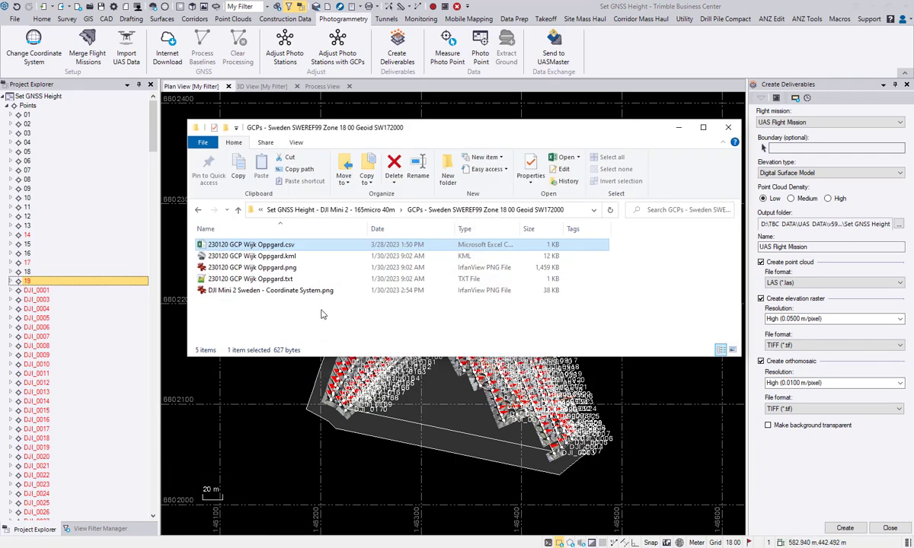
pyautogui.click(356, 209)
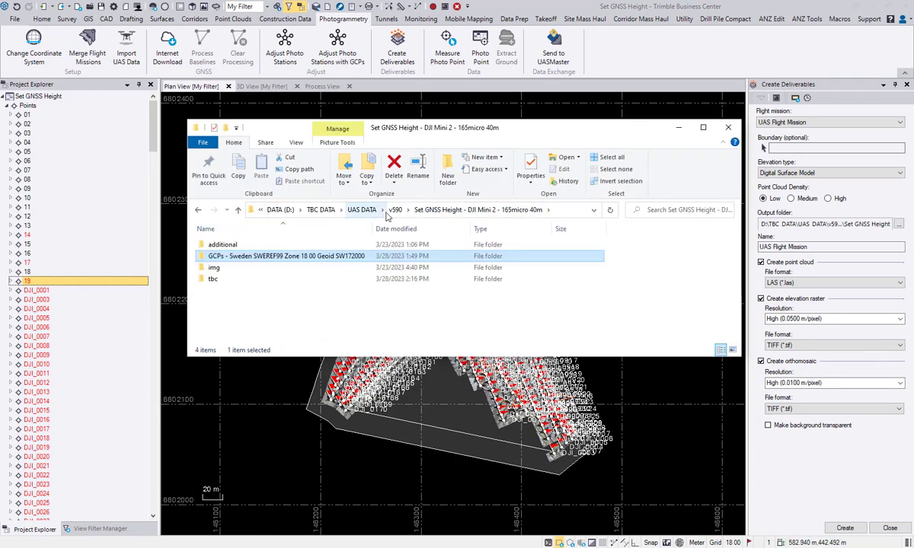
pyautogui.click(395, 210)
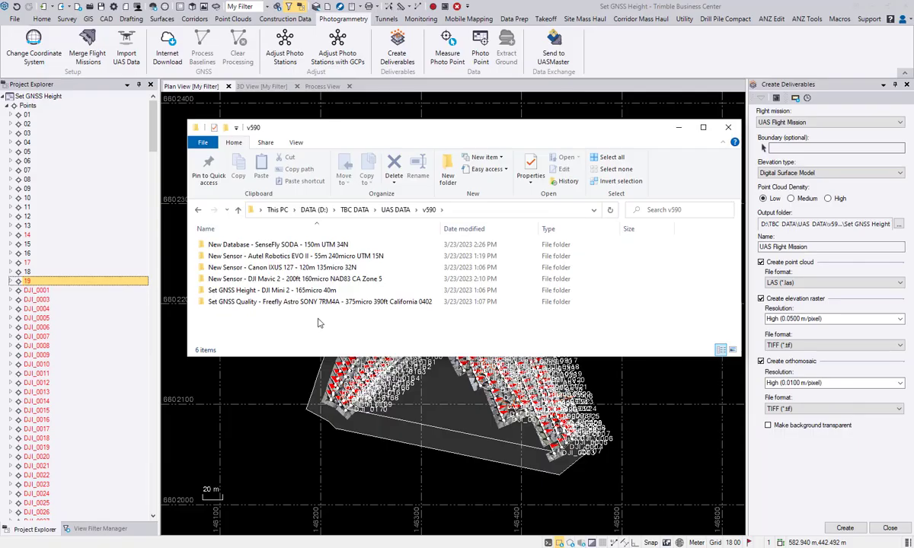
pyautogui.click(308, 302)
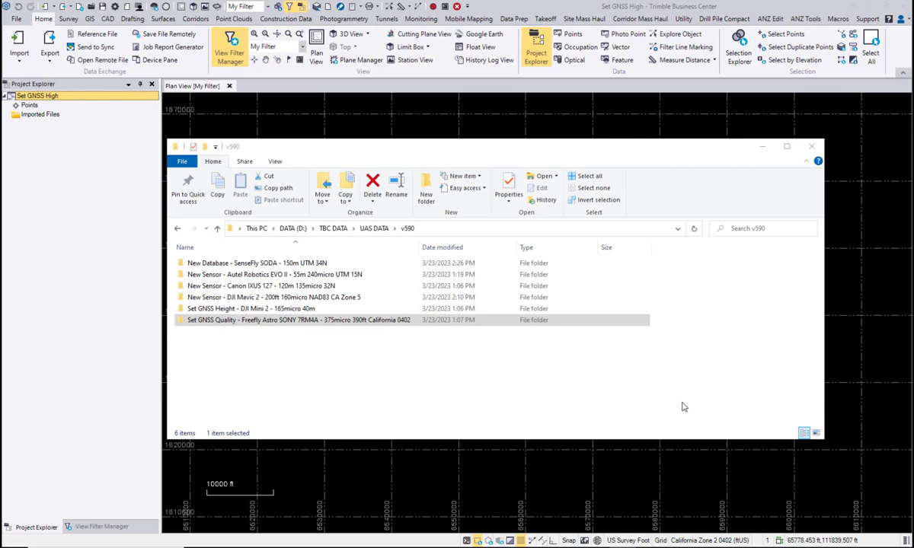
# Look through the Set GNSS Quality dataset folder and its img subfolder, and minimize the file window
pyautogui.doubleClick(284, 320)
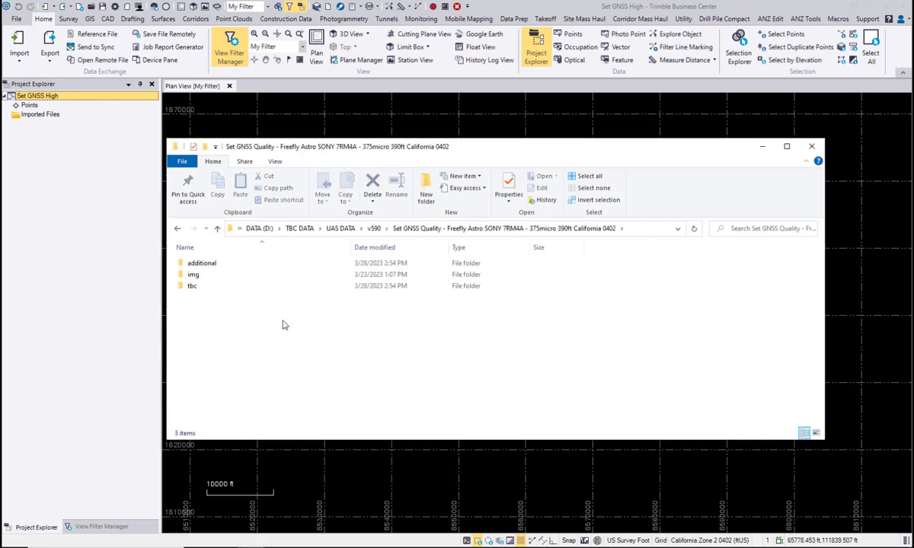
pyautogui.doubleClick(194, 276)
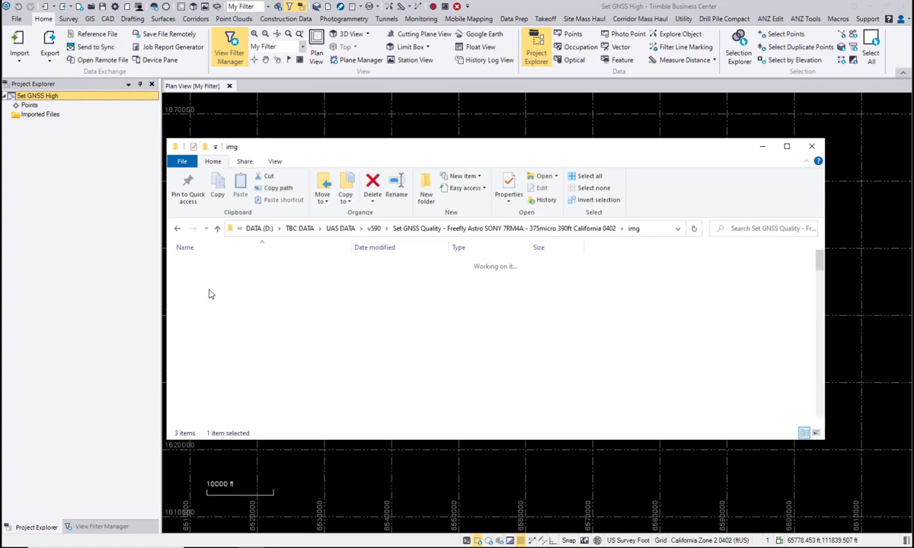
pyautogui.click(554, 229)
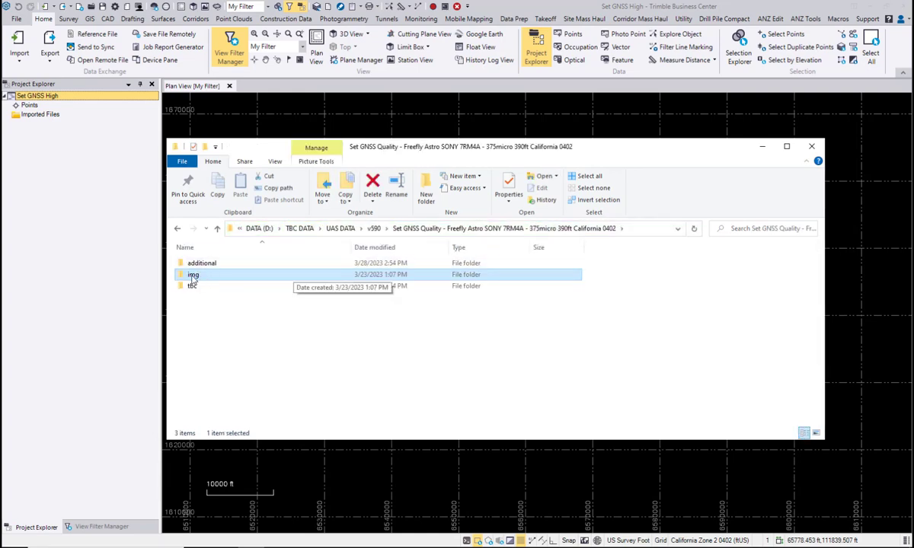
pyautogui.click(763, 147)
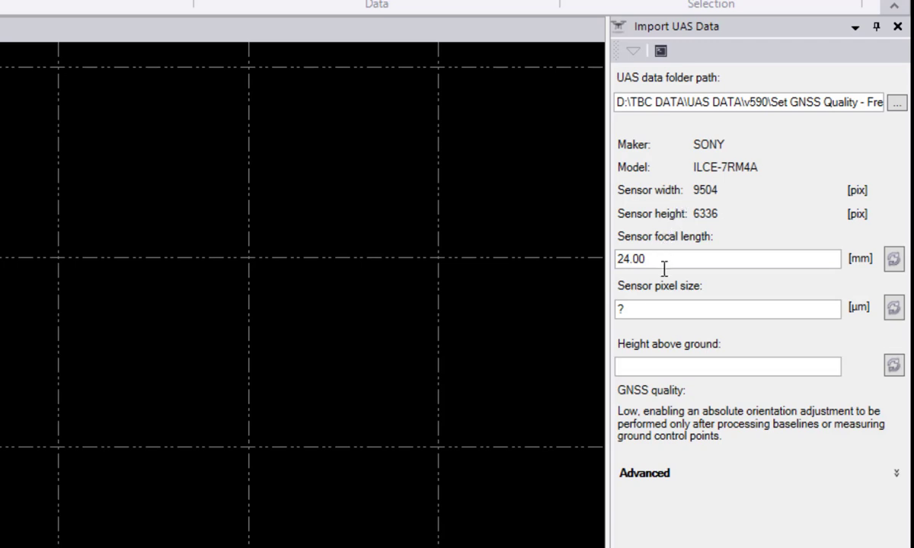
# Set the UAS import's sensor pixel size to 3.75 µm and height above ground to 390, and enable High quality GNSS
pyautogui.moveTo(648, 306); pyautogui.dragTo(520, 276)
pyautogui.write('3.75')
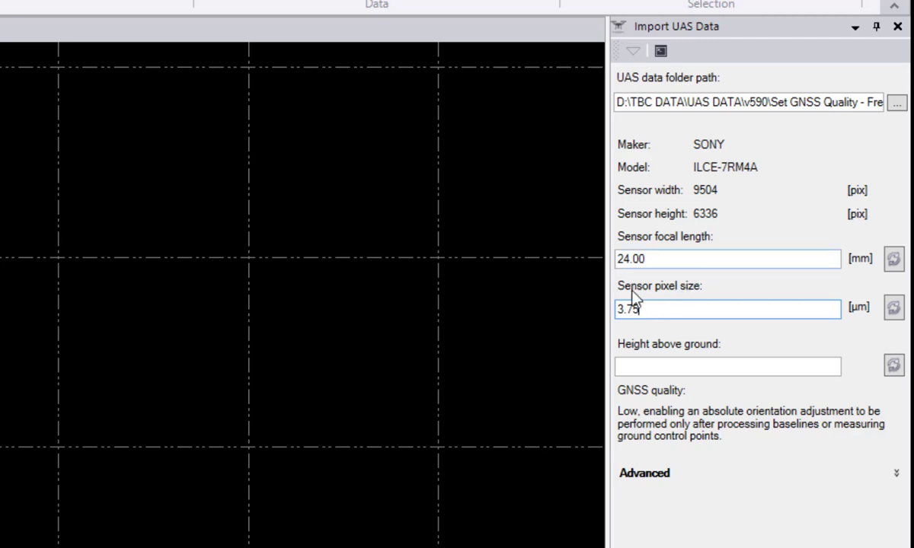
pyautogui.click(632, 364)
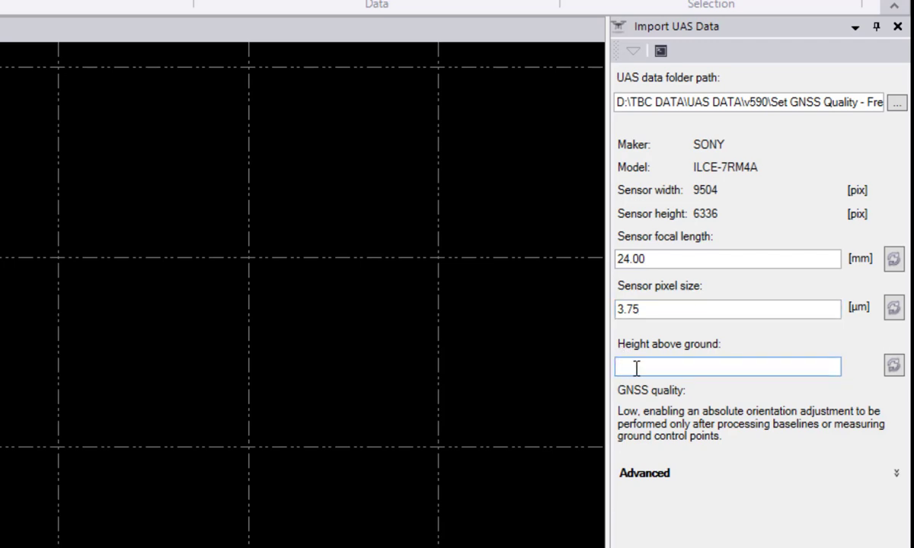
pyautogui.write('390')
pyautogui.click(894, 480)
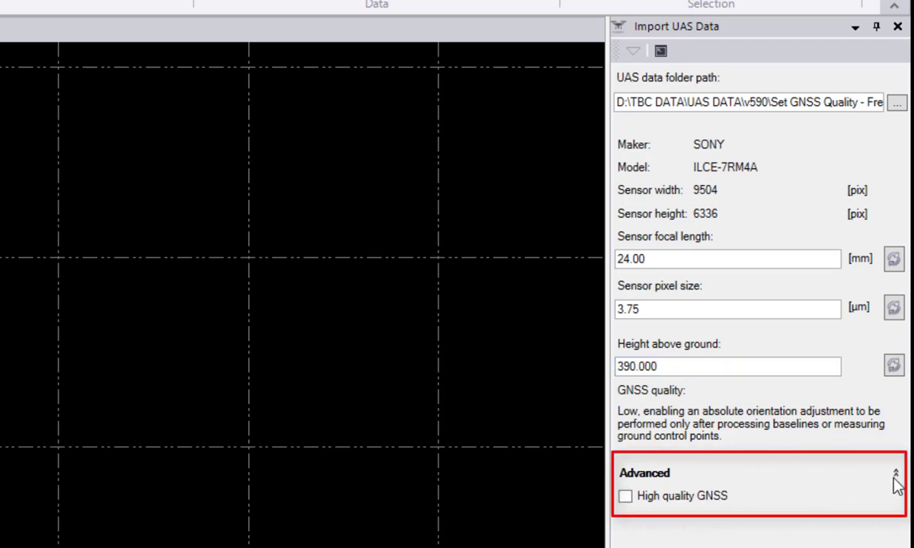
pyautogui.click(625, 497)
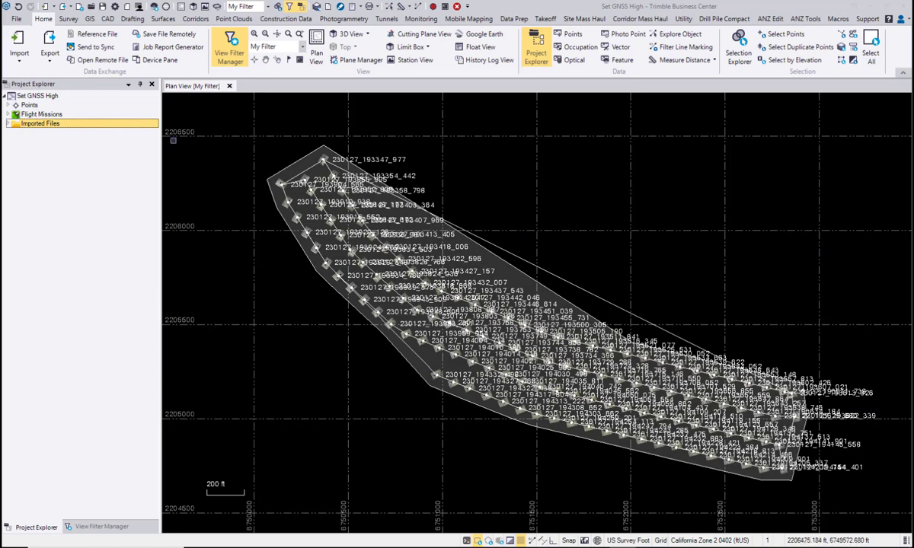
# Open the import summary of the imported files and examine the UAS import statistics, used pixel size and camera properties
pyautogui.rightClick(96, 128)
pyautogui.click(126, 145)
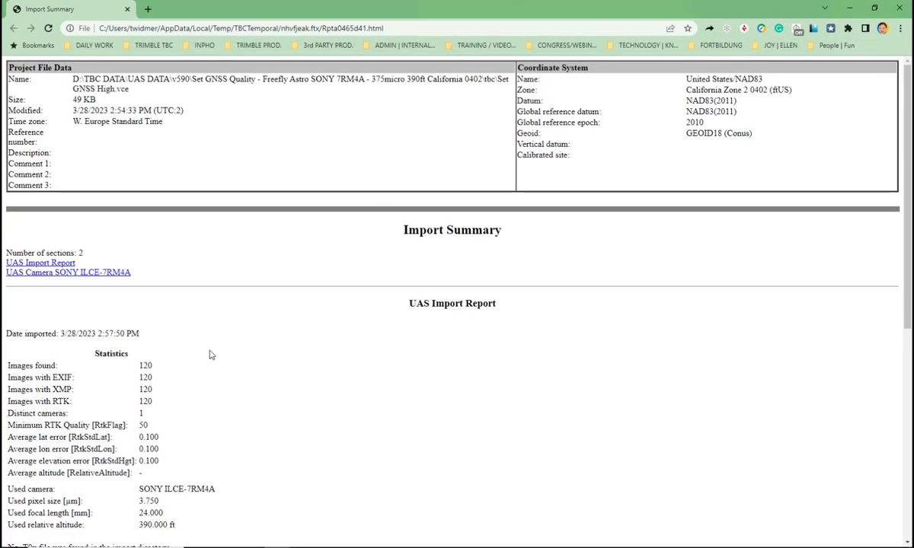
pyautogui.scroll(-2, 192, 332)
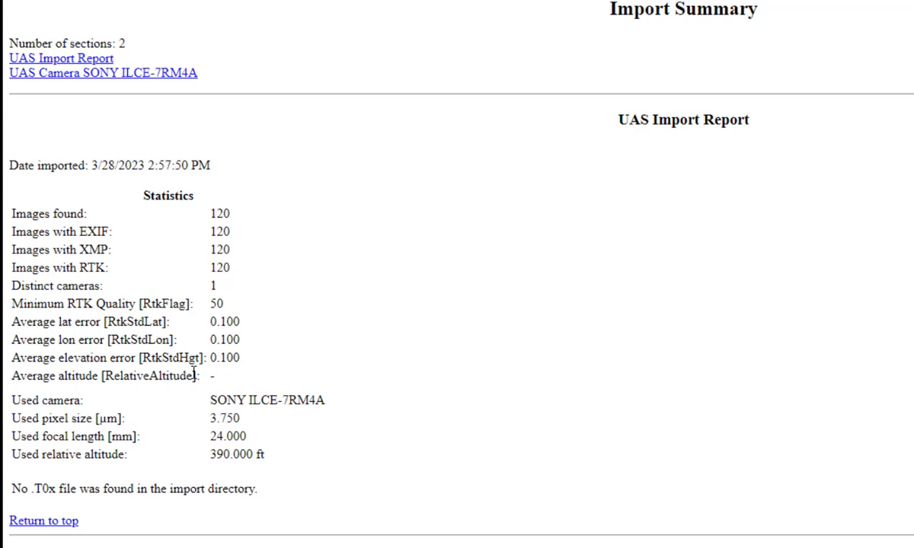
pyautogui.scroll(-1, 195, 384)
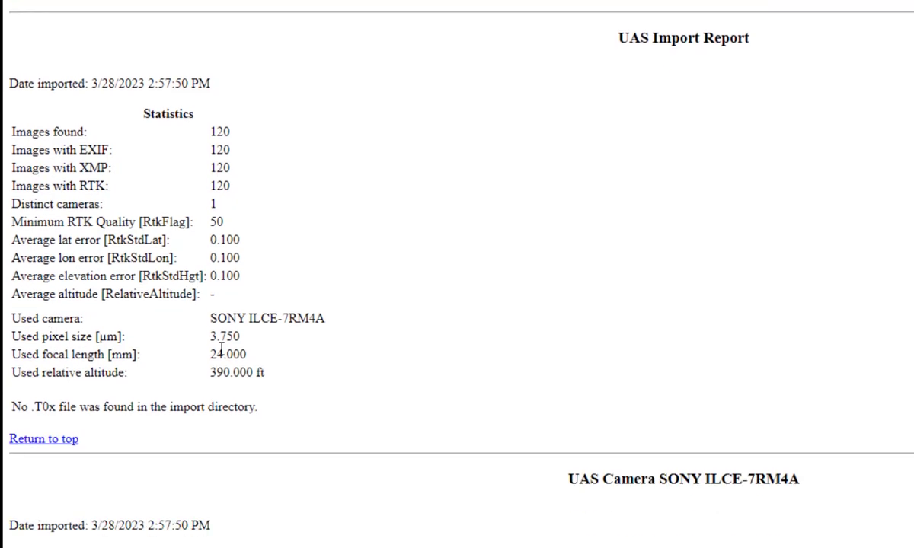
pyautogui.moveTo(208, 336); pyautogui.dragTo(236, 335)
pyautogui.scroll(-3, 236, 336)
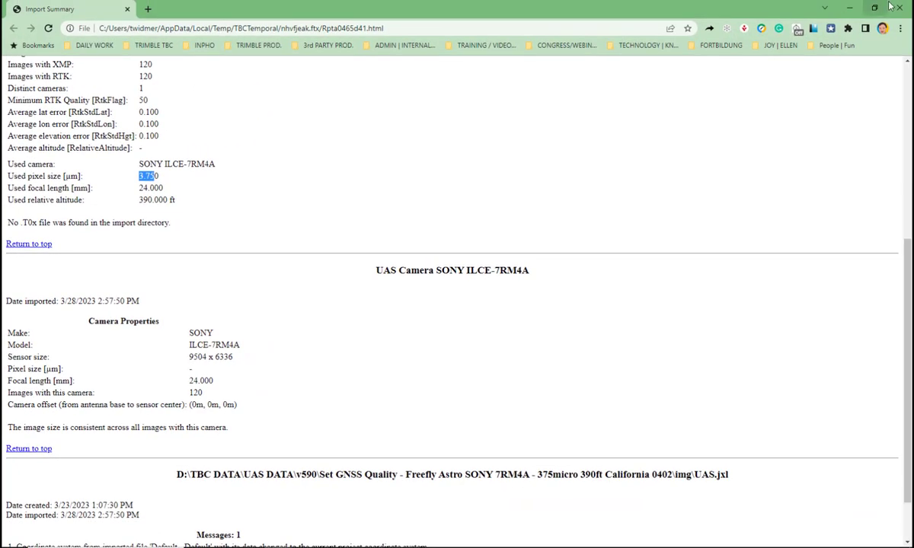
# Return to Trimble Business Center, run Adjust Photo Stations on the UAS Flight Mission and apply the relative adjustment
pyautogui.click(849, 7)
pyautogui.click(347, 19)
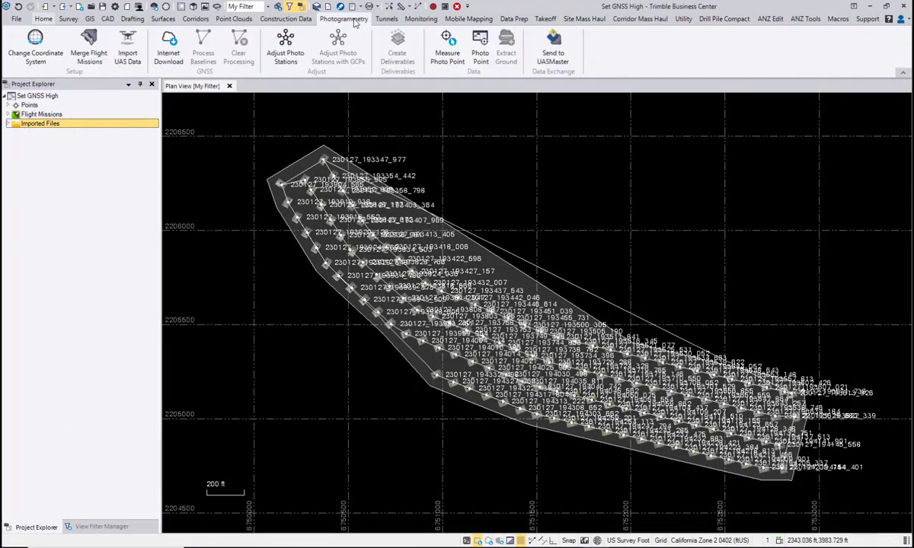
pyautogui.click(283, 47)
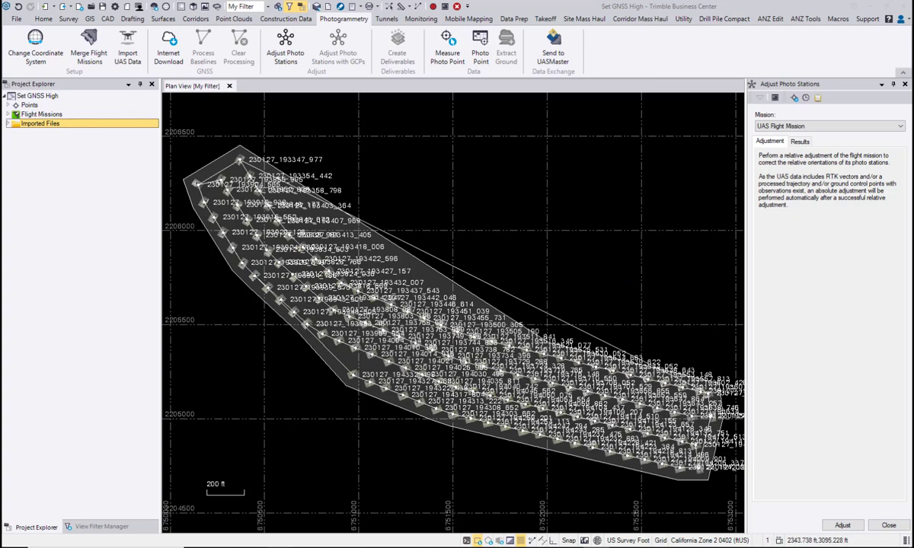
pyautogui.hotkey('alt', 'Tab')
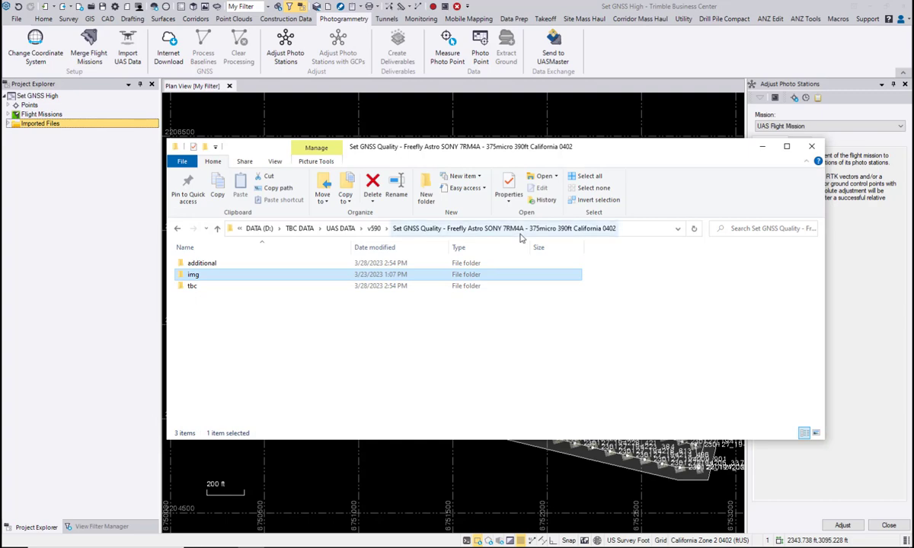
pyautogui.click(763, 147)
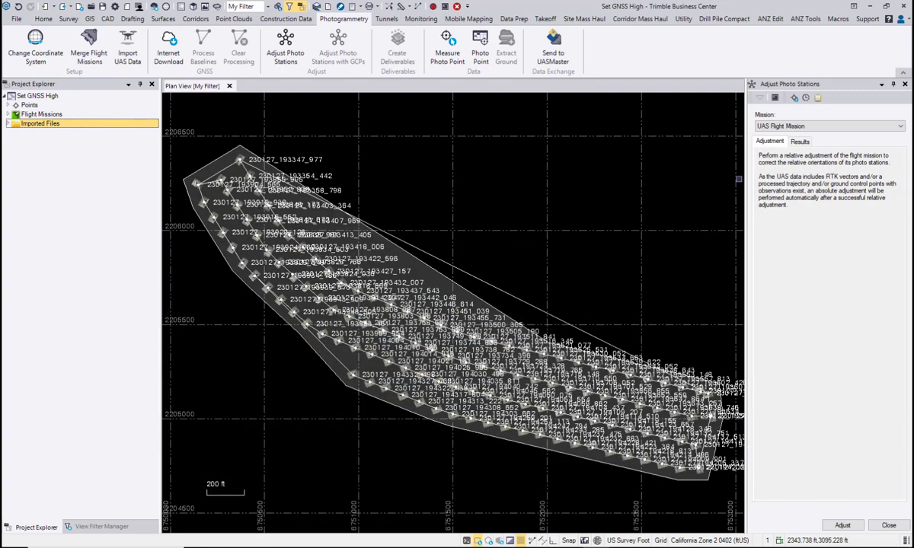
pyautogui.click(841, 526)
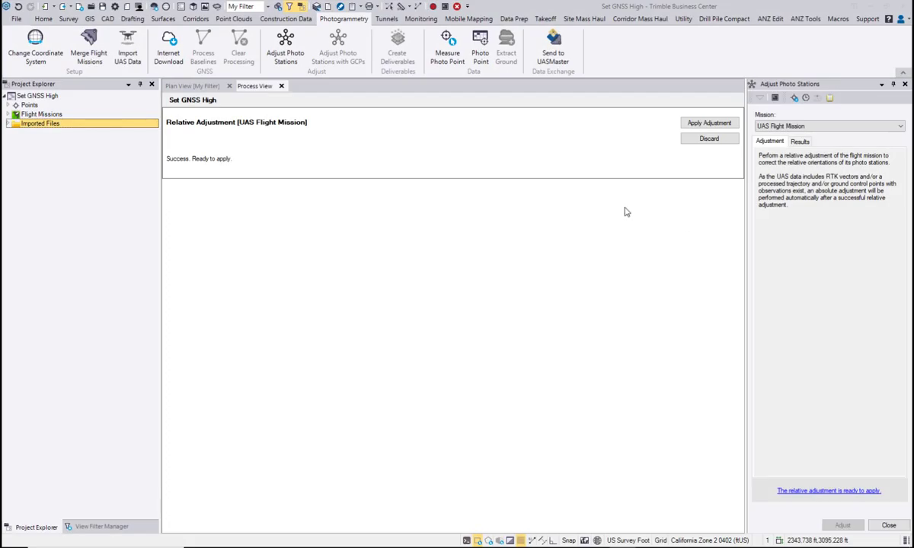
pyautogui.click(691, 122)
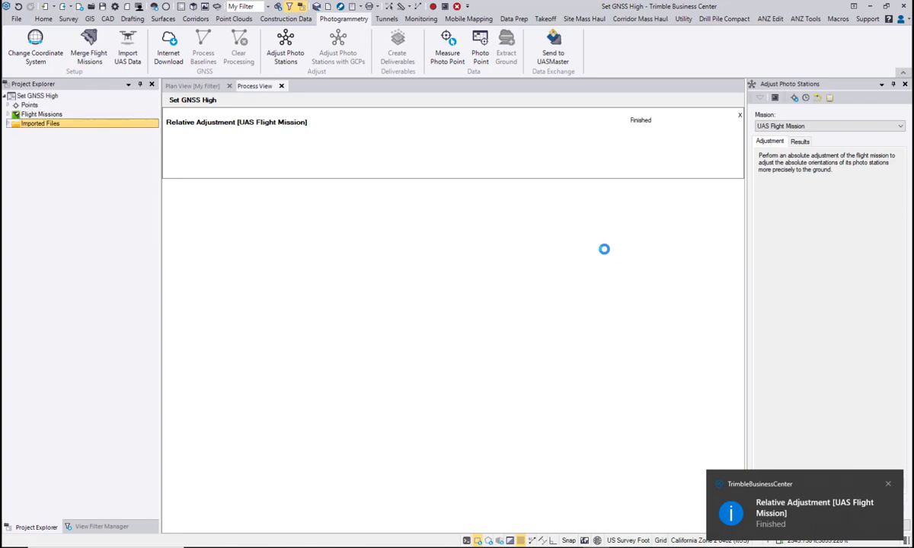
# Open the adjustment's processing report and examine the general project information, flight overview, tie point distribution, image points and camera data
pyautogui.click(482, 292)
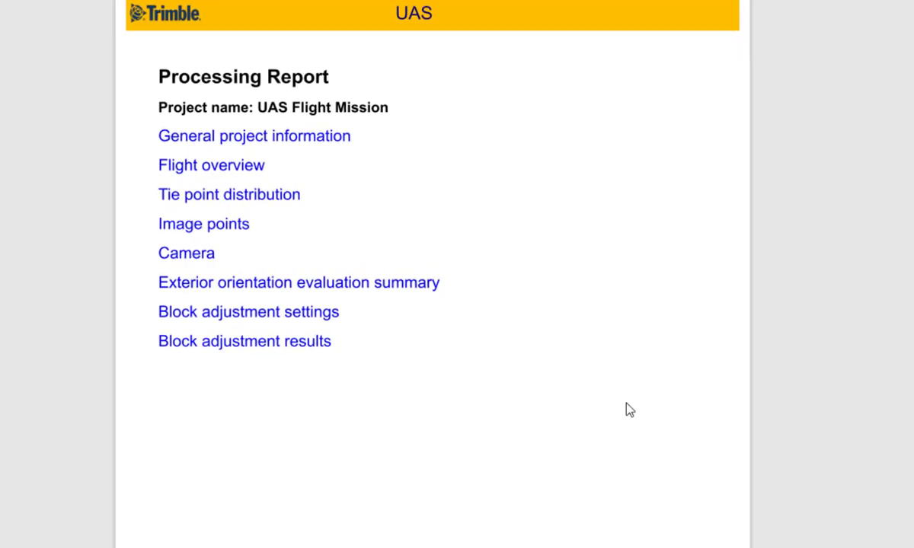
pyautogui.scroll(-10, 626, 430)
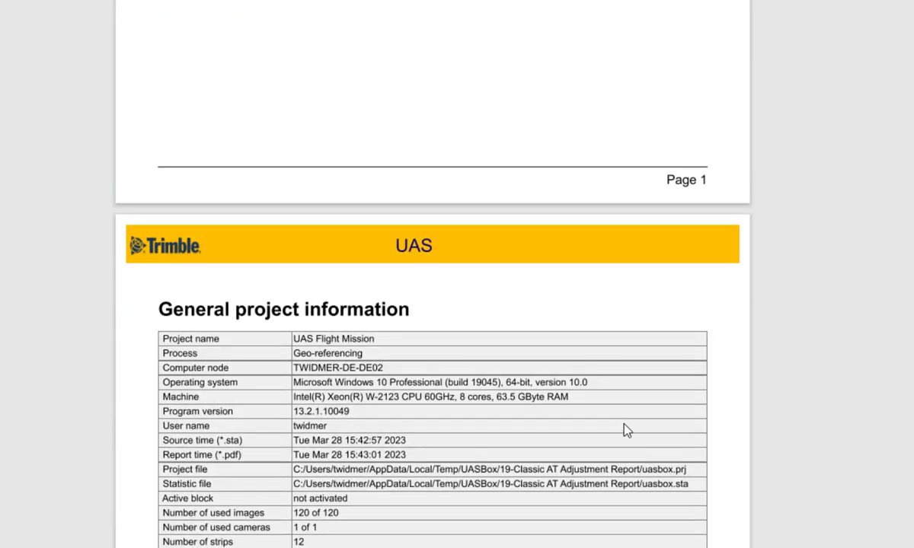
pyautogui.scroll(-3, 620, 428)
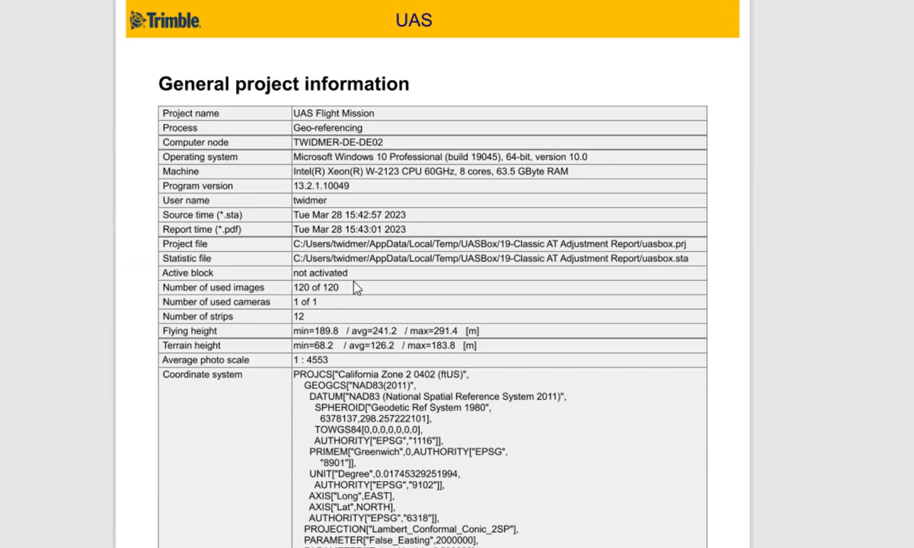
pyautogui.scroll(-10, 527, 338)
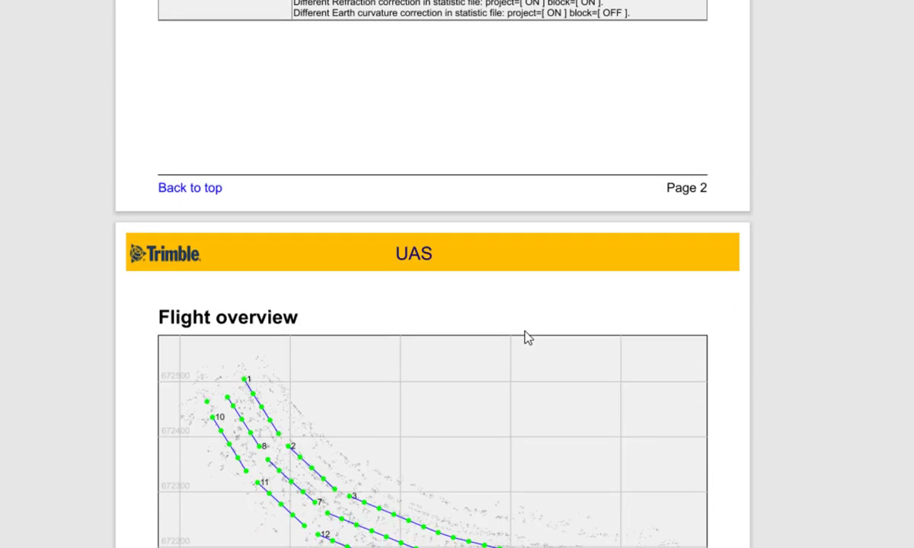
pyautogui.scroll(-15, 527, 337)
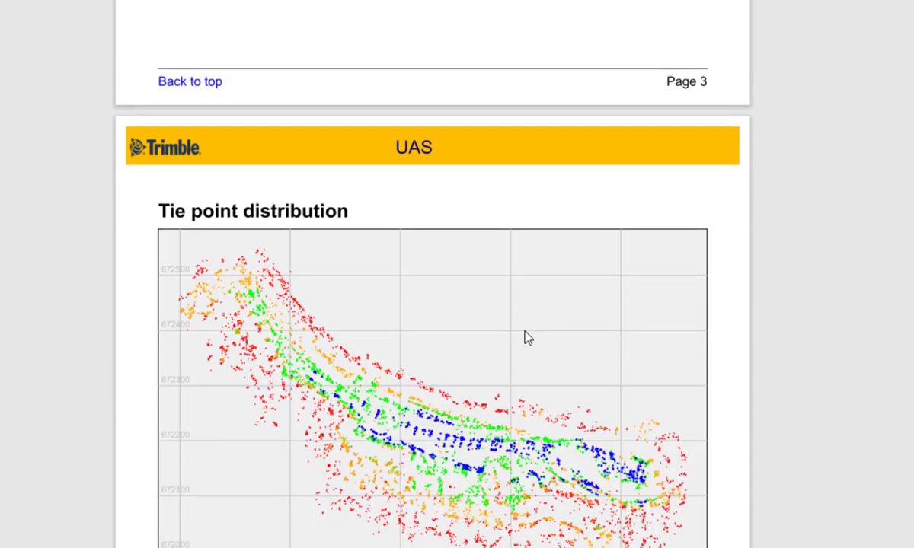
pyautogui.scroll(-12, 528, 338)
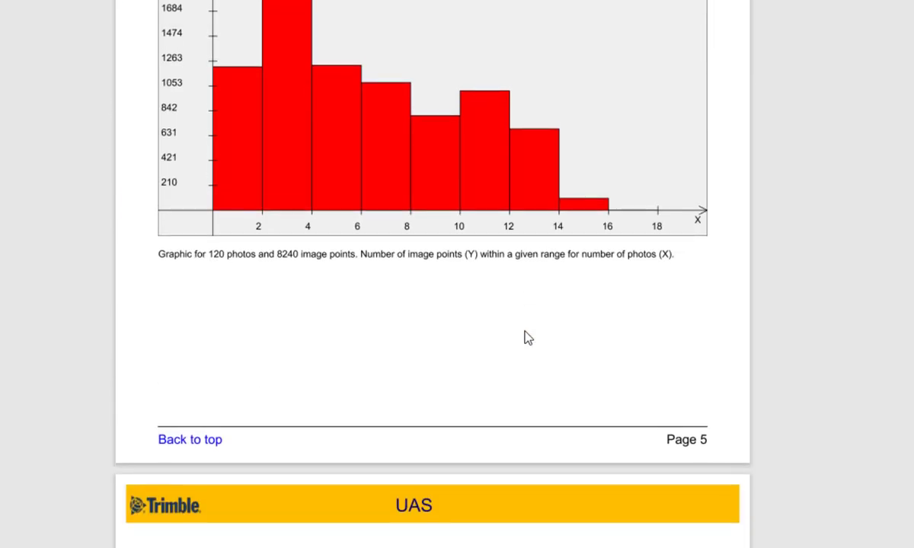
pyautogui.scroll(-5, 527, 337)
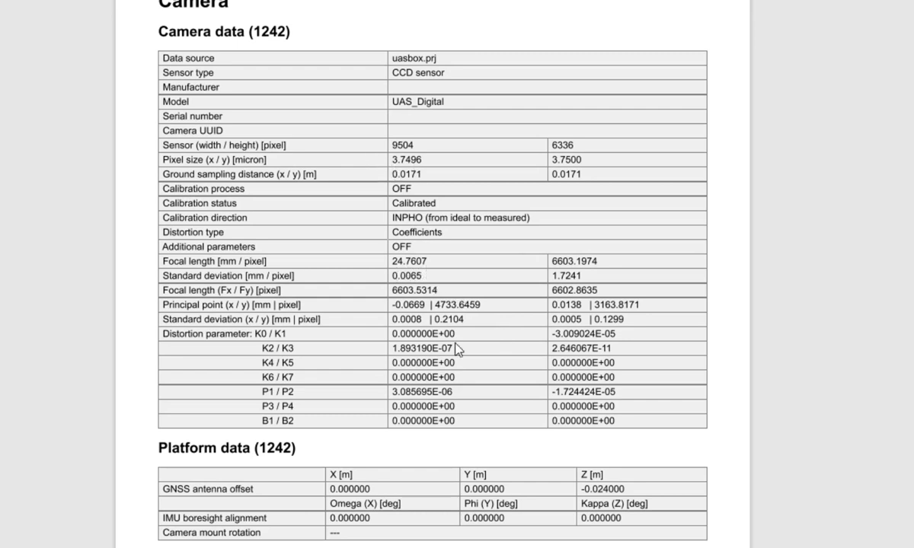
# Examine the report's distortion table, image residuals, exterior orientation evaluation, and block adjustment settings and results, including the GNSS values
pyautogui.scroll(-6, 443, 369)
pyautogui.scroll(-20, 441, 368)
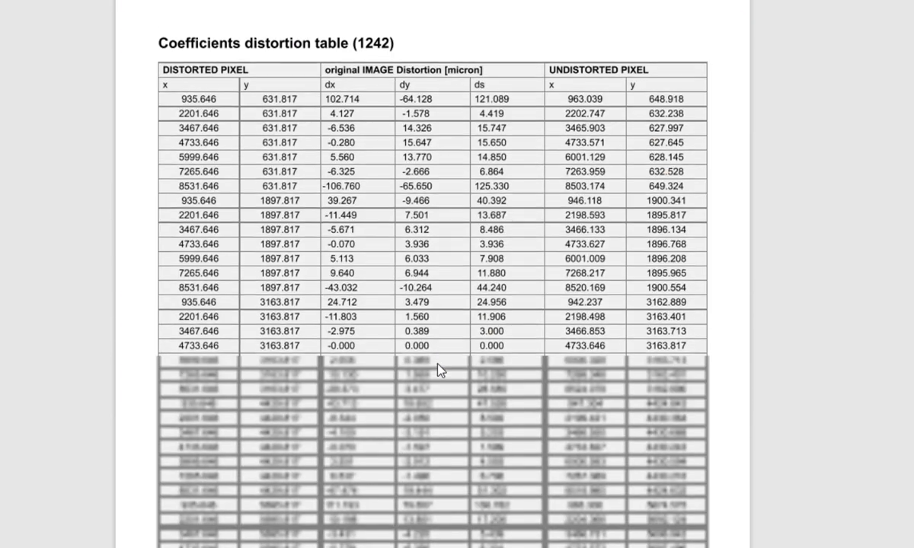
pyautogui.scroll(-18, 440, 370)
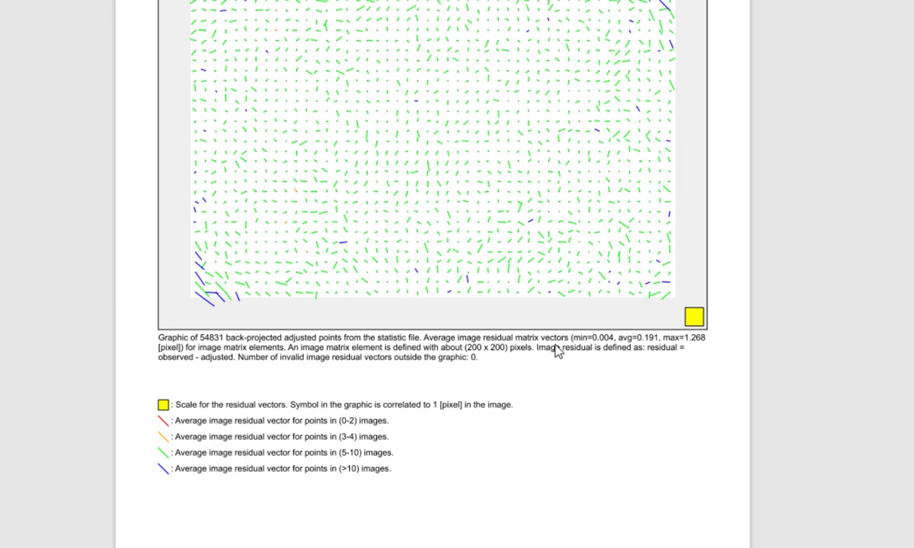
pyautogui.scroll(-8, 571, 395)
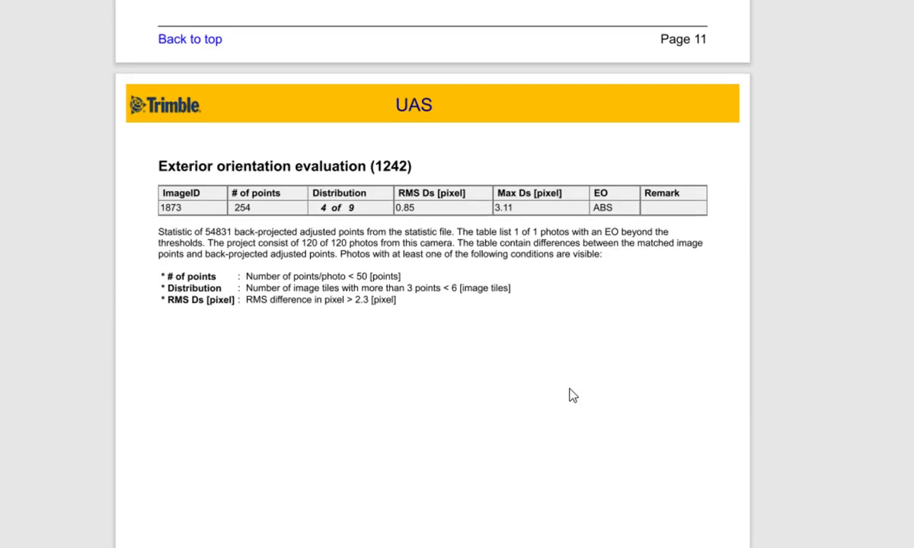
pyautogui.scroll(-20, 573, 395)
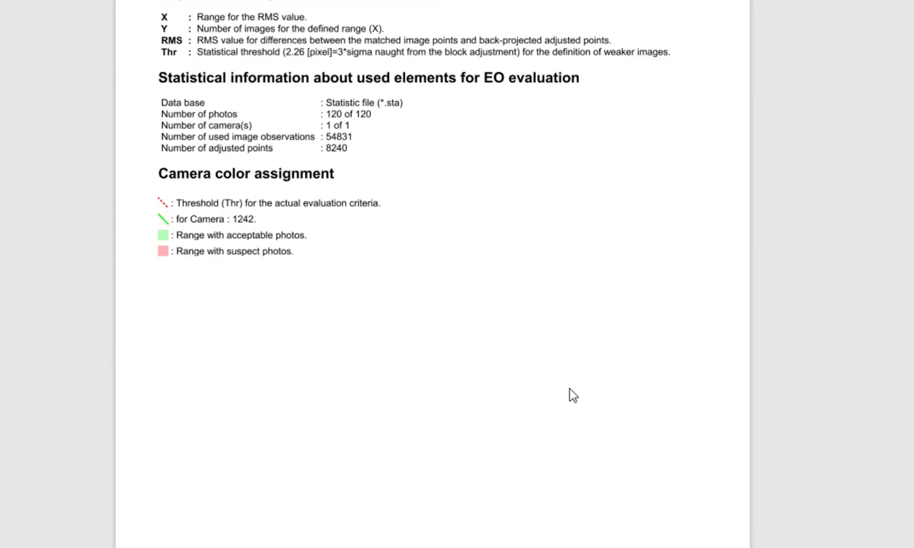
pyautogui.scroll(-10, 571, 394)
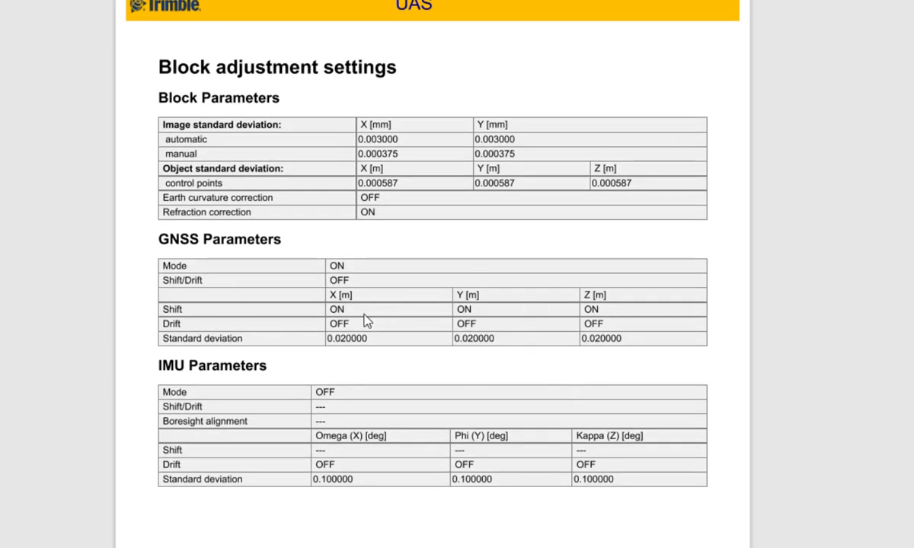
pyautogui.scroll(-10, 366, 318)
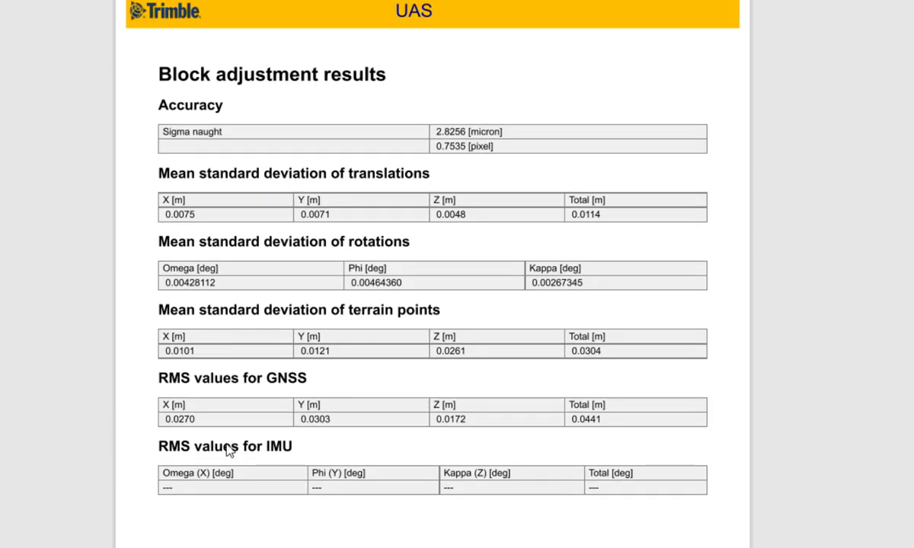